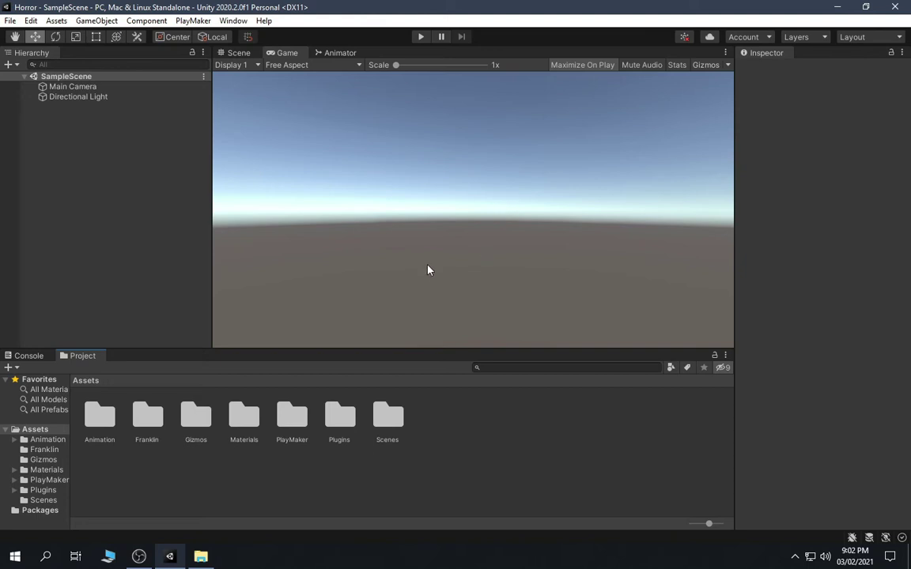
# - Add the franklin_clinton model from the Franklin folder to SampleScene, show the Scene view and return to the Assets folder
pyautogui.doubleClick(150, 416)
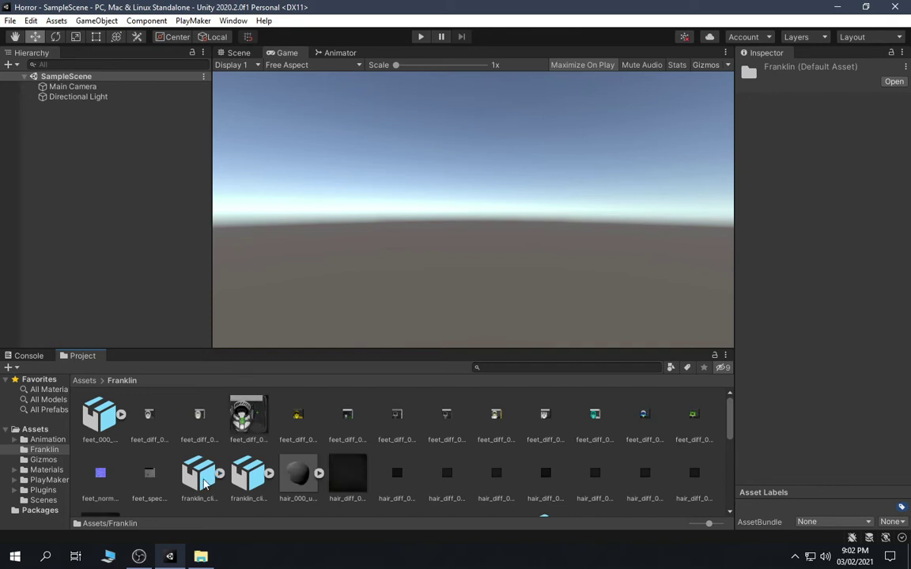
pyautogui.click(209, 479)
pyautogui.moveTo(227, 475); pyautogui.dragTo(111, 182)
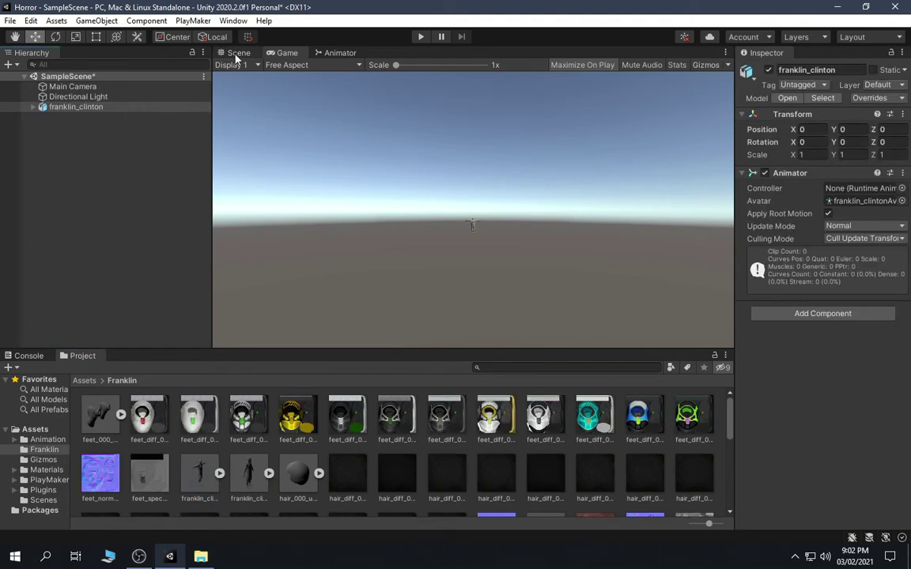
pyautogui.click(238, 53)
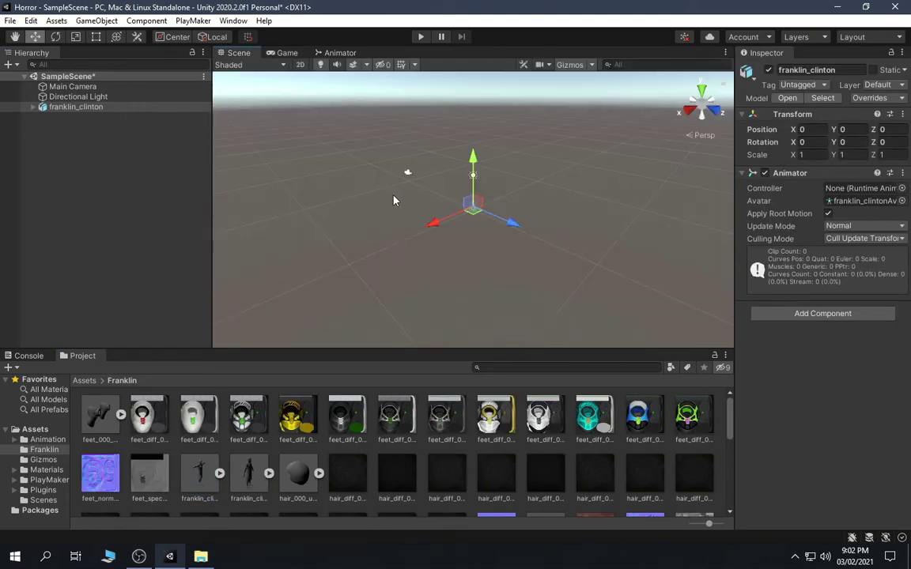
pyautogui.click(84, 381)
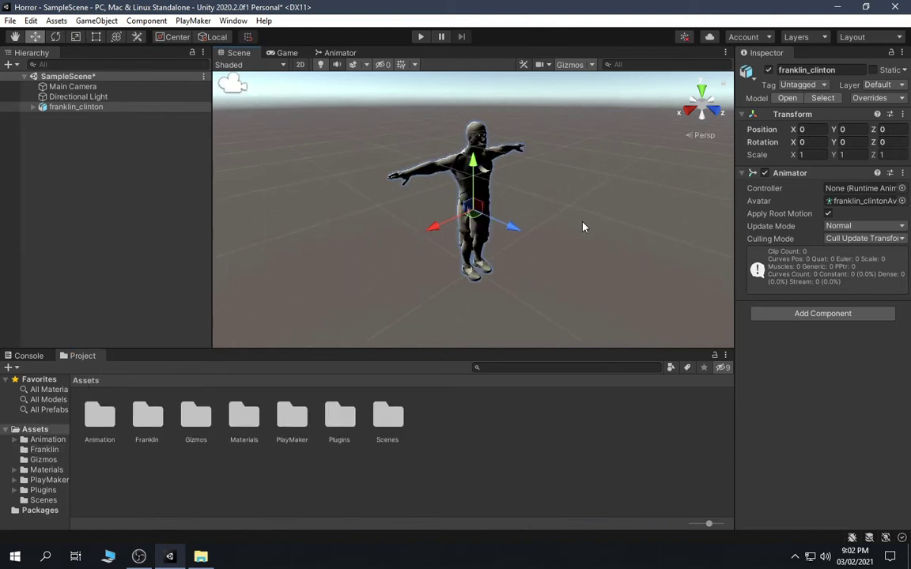
# - Try to rename the franklin_clinton object as Body Mesh
pyautogui.click(851, 69)
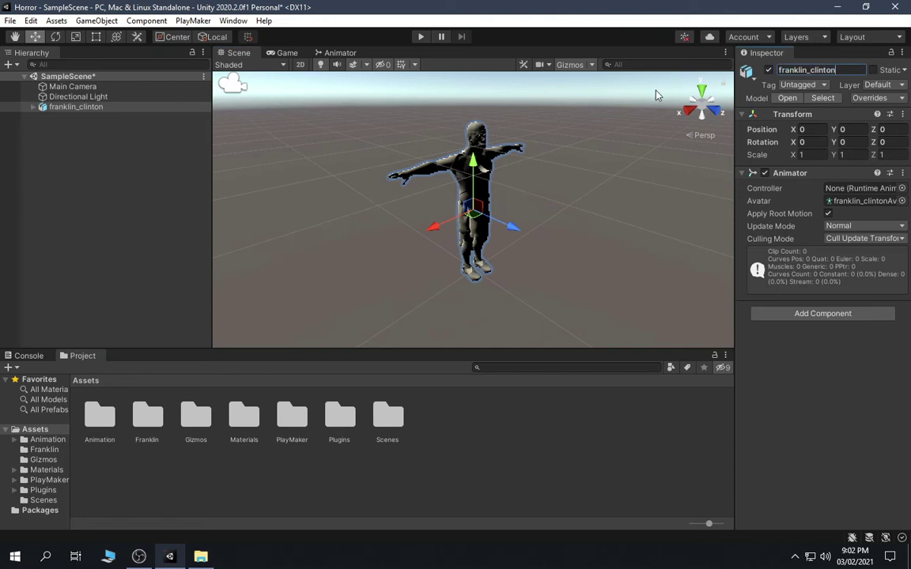
pyautogui.write('Body Mesh')
pyautogui.press('Return')
pyautogui.hotkey('shift', 'Home')
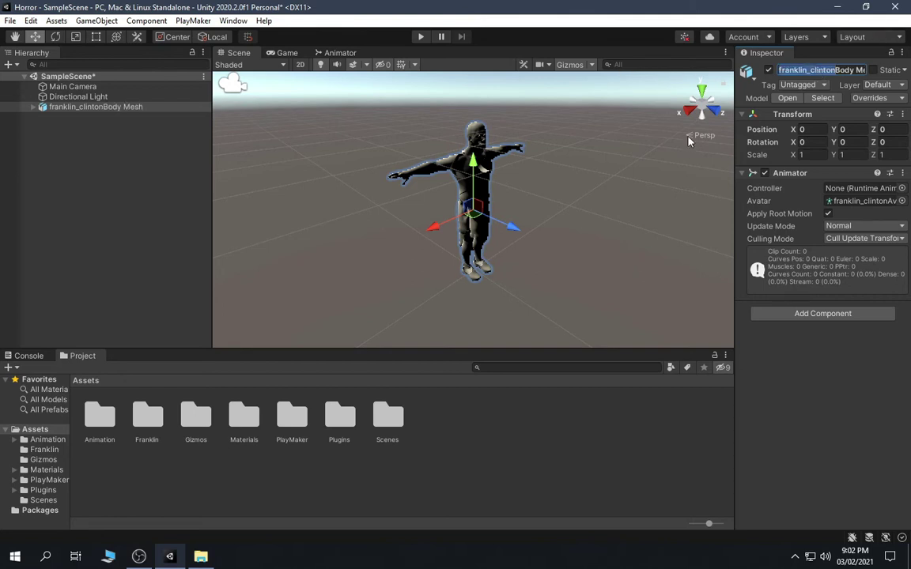
pyautogui.press('BackSpace')
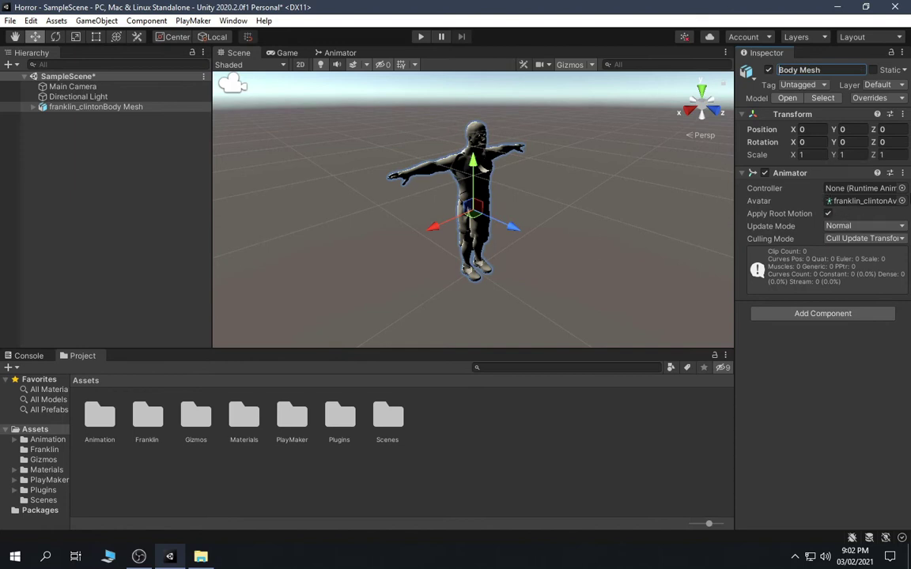
pyautogui.click(902, 188)
pyautogui.click(899, 181)
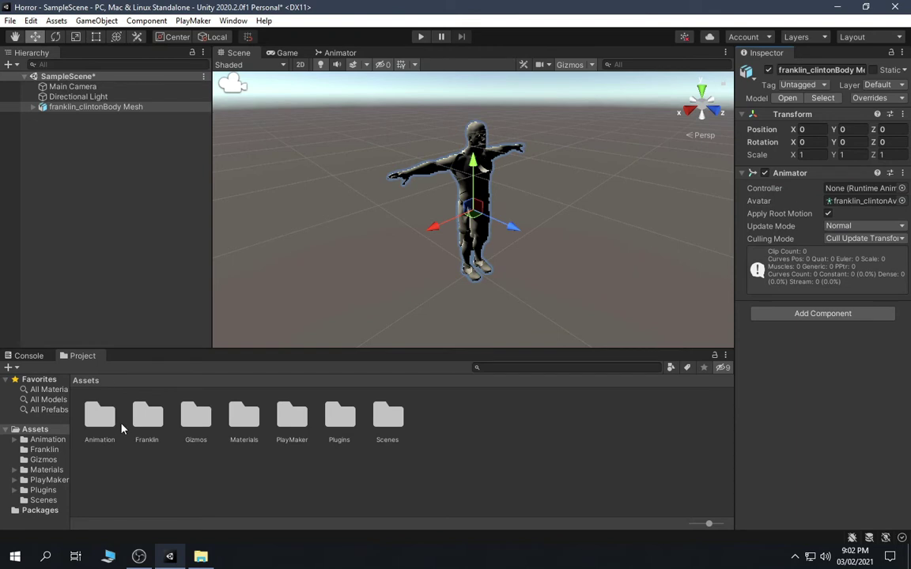
# - Create a Lighting Settings asset named Lighting in the Scenes folder
pyautogui.doubleClick(387, 415)
pyautogui.click(156, 431)
pyautogui.rightClick(156, 431)
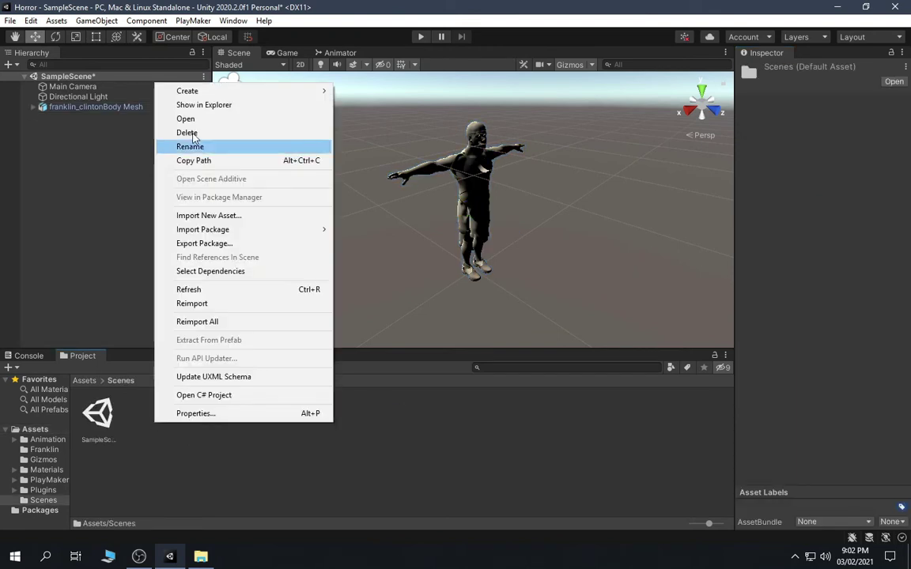
pyautogui.moveTo(202, 94)
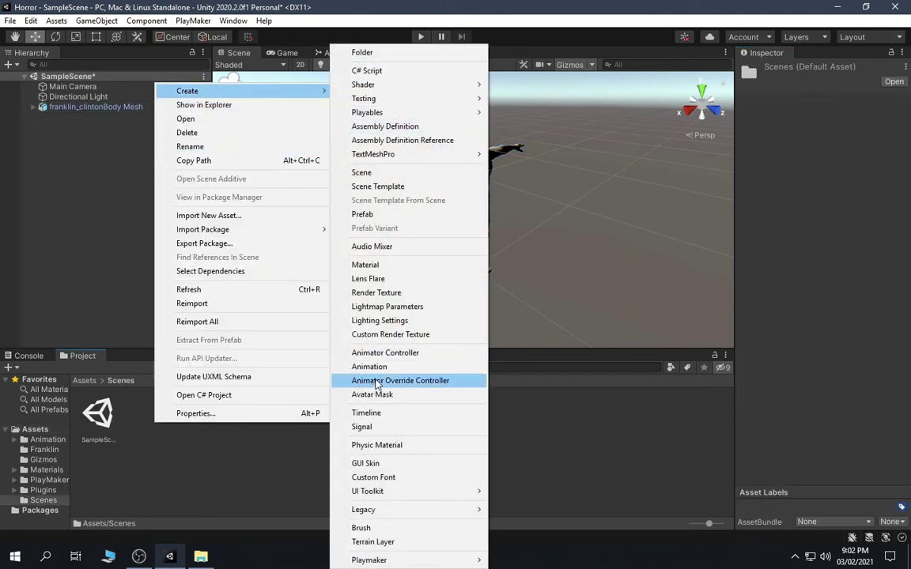
pyautogui.click(378, 320)
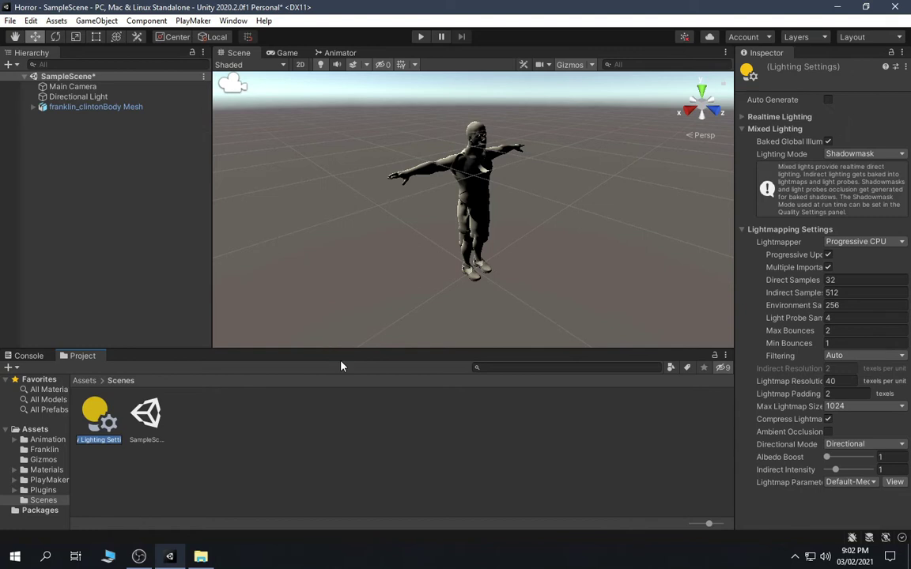
pyautogui.write('Lighting')
pyautogui.press('Return')
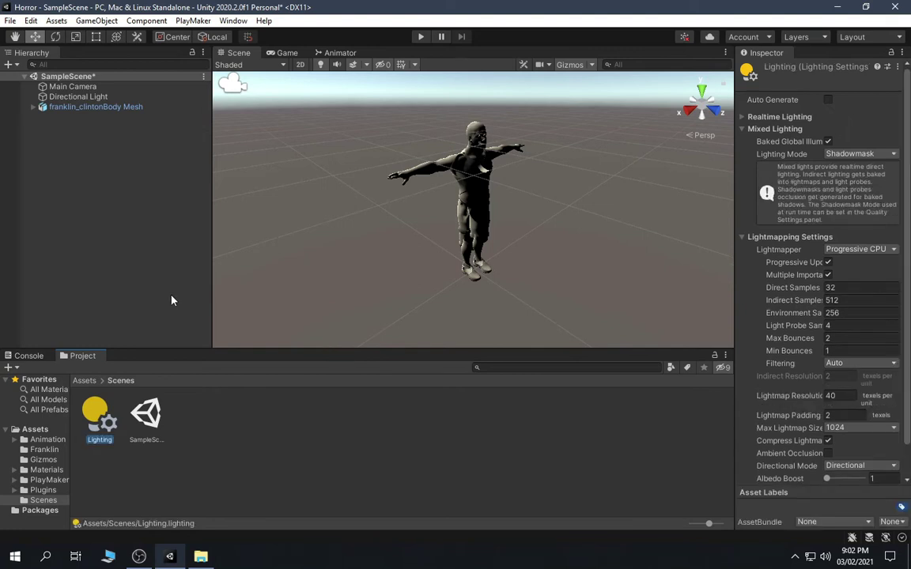
# - Assign the Lighting asset as the scene's Lighting Settings, with Auto Generate enabled, and close the Lighting window
pyautogui.click(233, 21)
pyautogui.moveTo(260, 206)
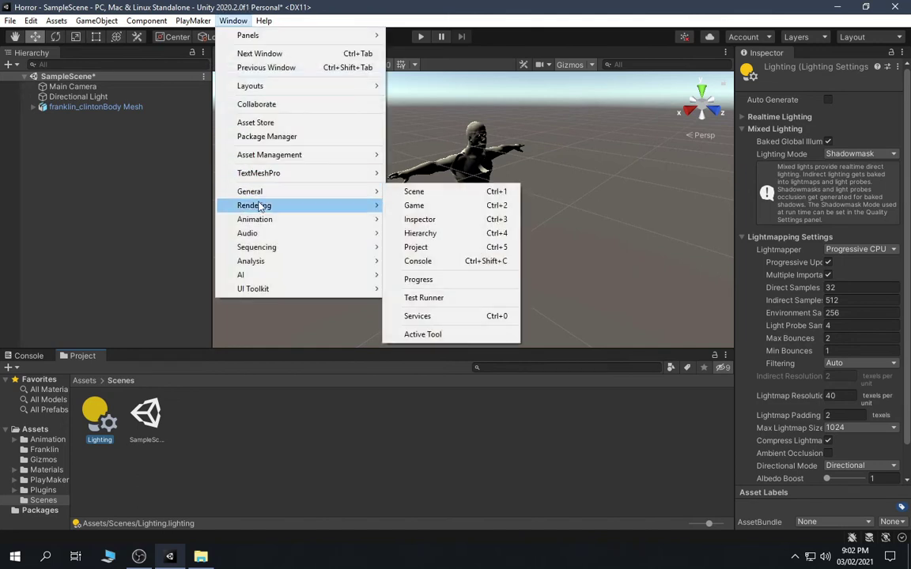
pyautogui.click(416, 206)
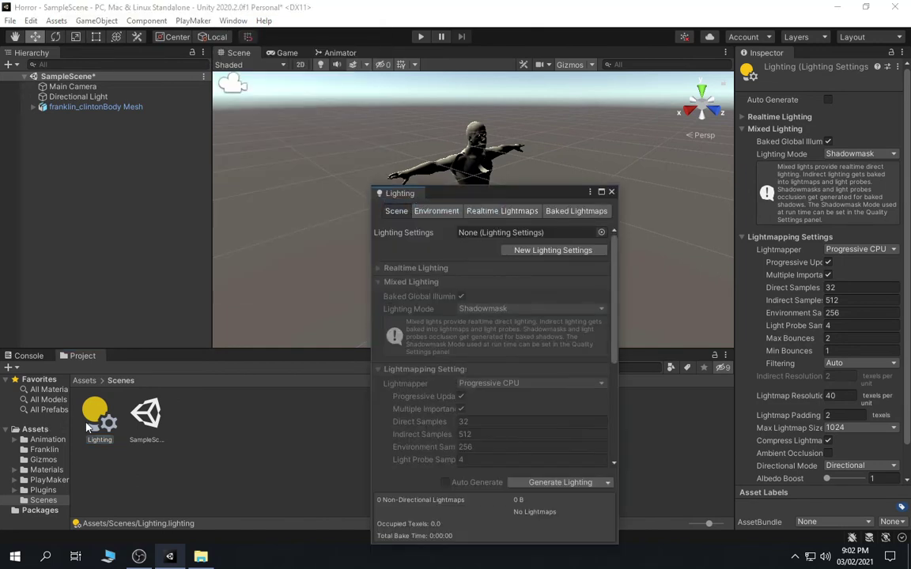
pyautogui.moveTo(88, 428); pyautogui.dragTo(507, 233)
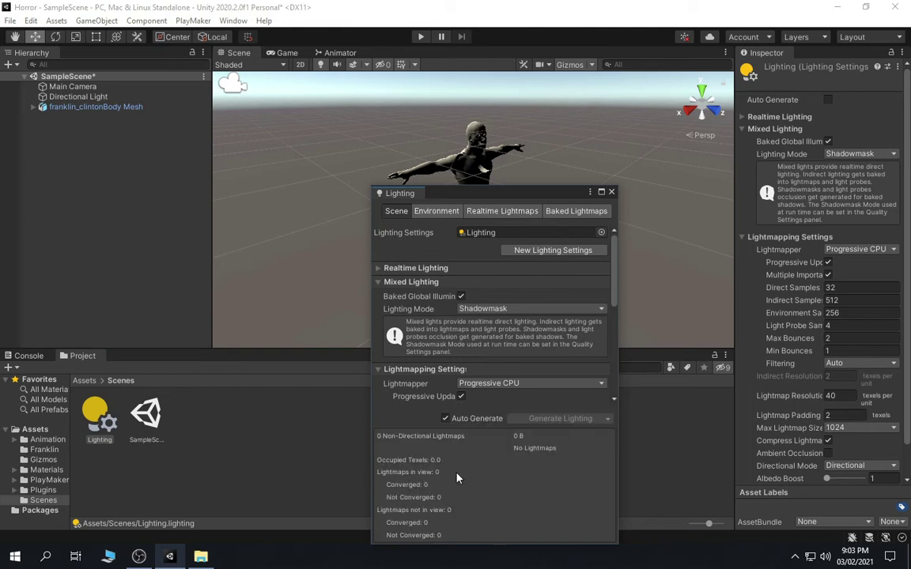
pyautogui.click(611, 191)
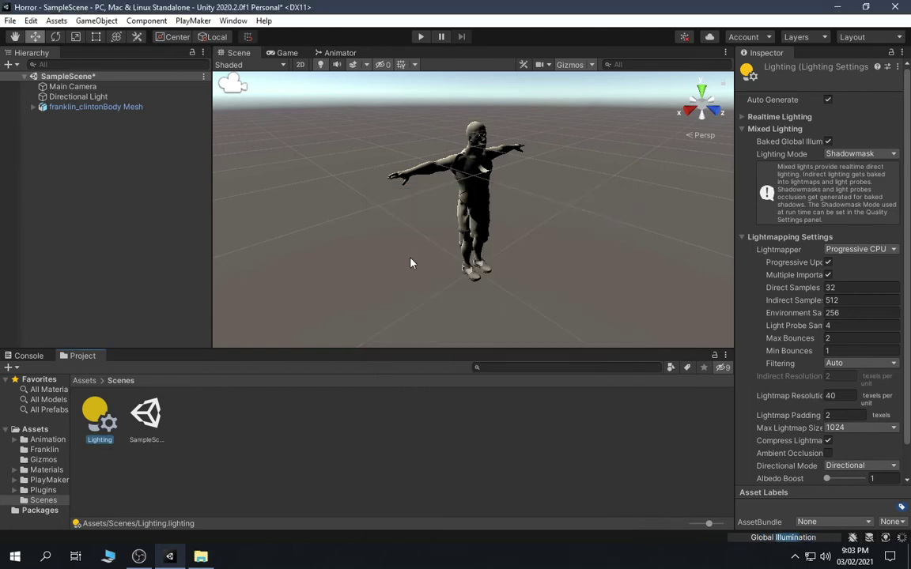
# - Remove the franklin_clinton prefix from the character object's name so it reads Body Mesh
pyautogui.click(68, 106)
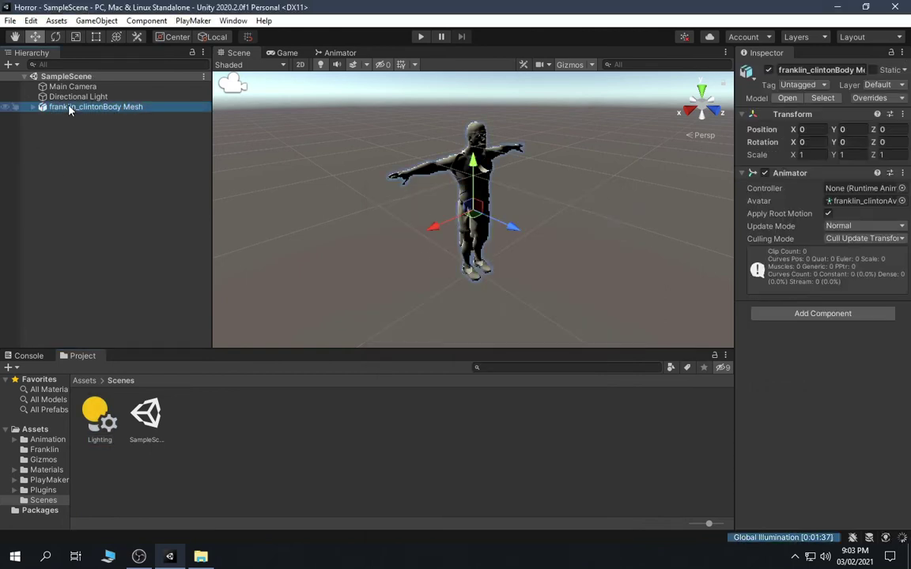
pyautogui.moveTo(819, 69); pyautogui.dragTo(865, 69)
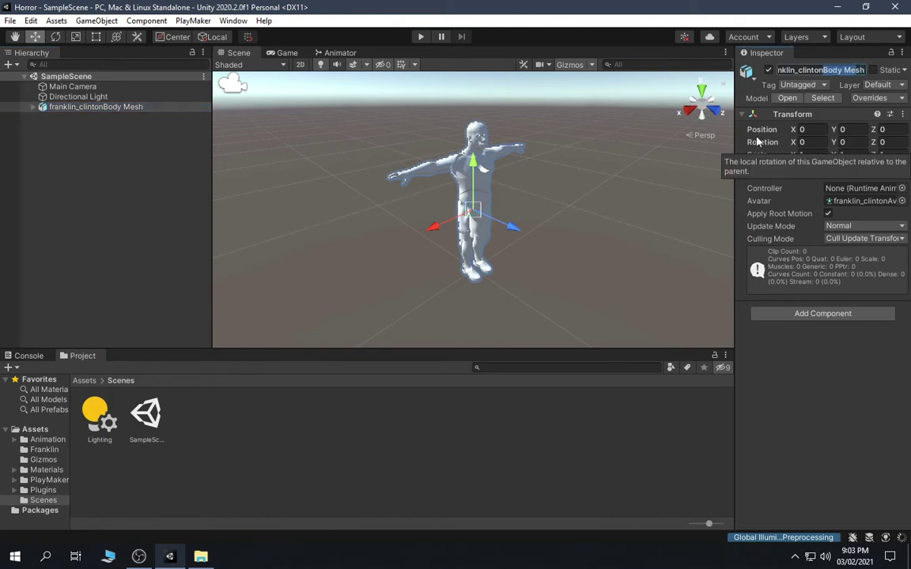
pyautogui.hotkey('shift', 'Home')
pyautogui.press('BackSpace')
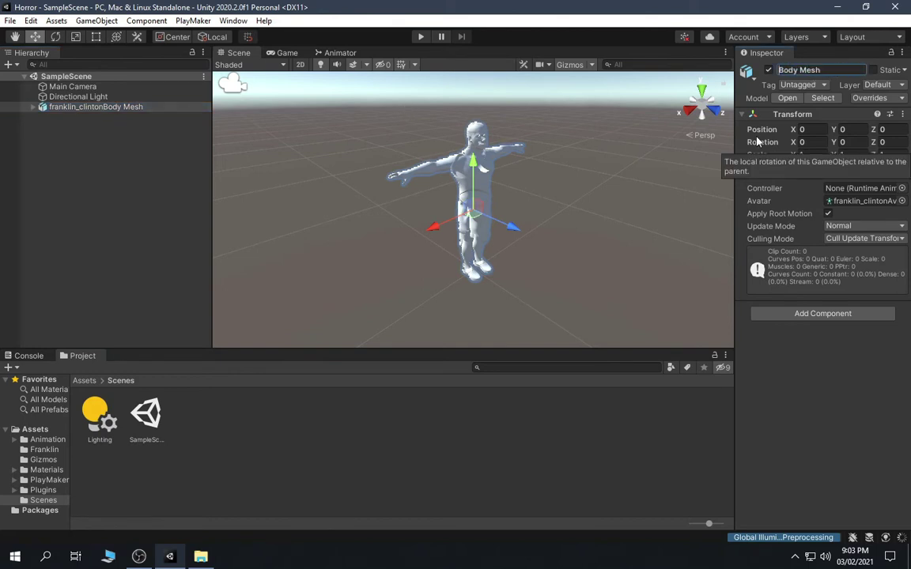
pyautogui.press('Return')
pyautogui.click(65, 165)
# - Unpack the Body Mesh prefab and deselect it
pyautogui.rightClick(124, 108)
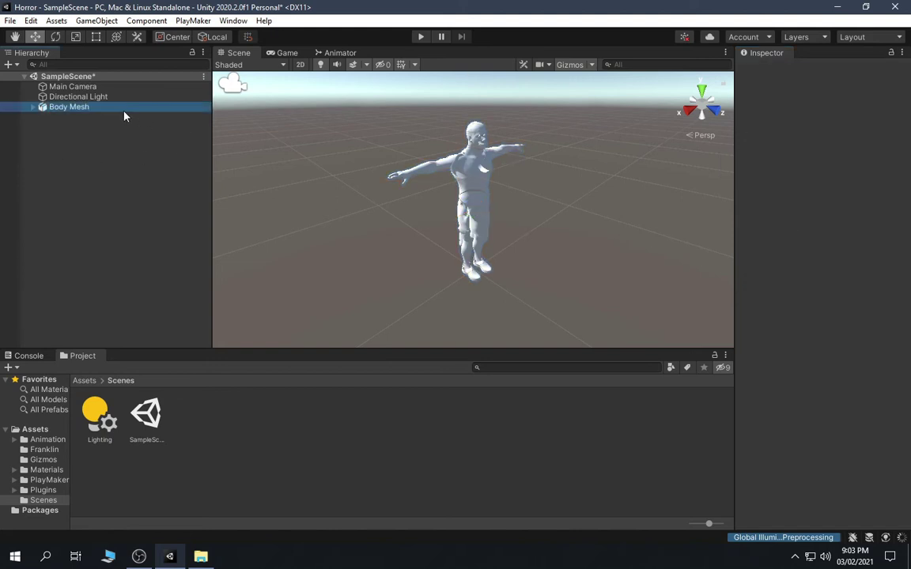
pyautogui.moveTo(173, 263)
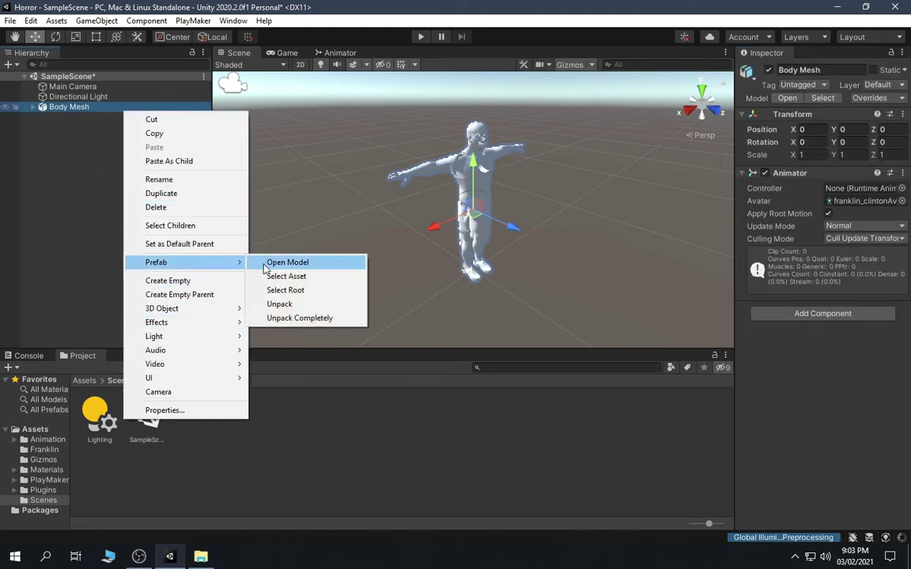
pyautogui.click(275, 302)
pyautogui.click(149, 192)
# - Create an empty game object at the scene root, reset its transform and name it Player
pyautogui.rightClick(89, 132)
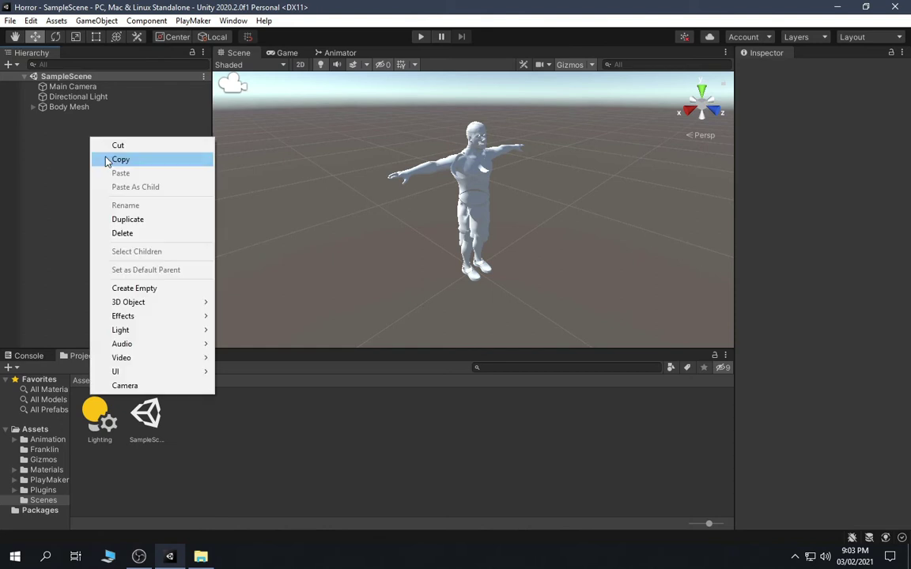
pyautogui.click(158, 290)
pyautogui.click(902, 103)
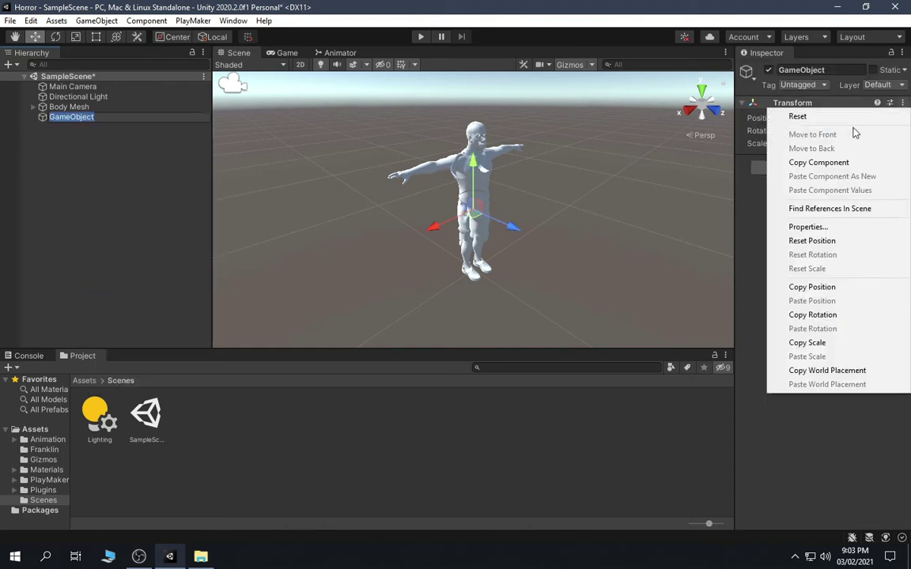
pyautogui.click(790, 117)
pyautogui.click(801, 70)
pyautogui.write('Player')
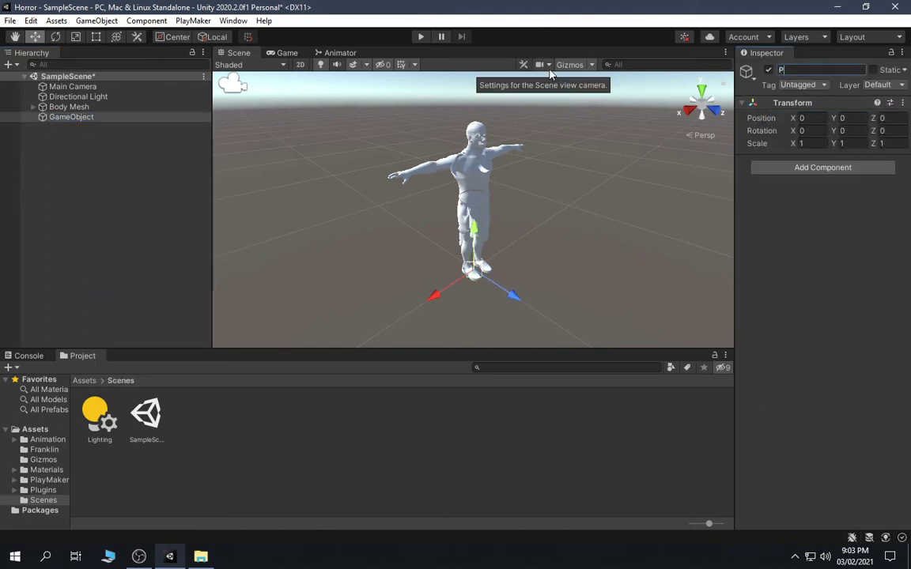
pyautogui.press('Return')
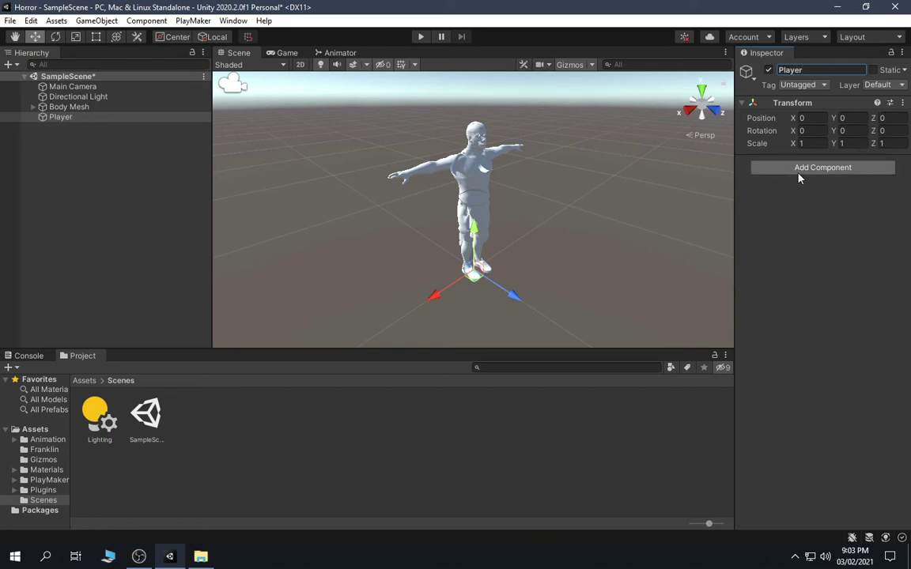
# - Add a Character Controller component to the Player object
pyautogui.click(819, 168)
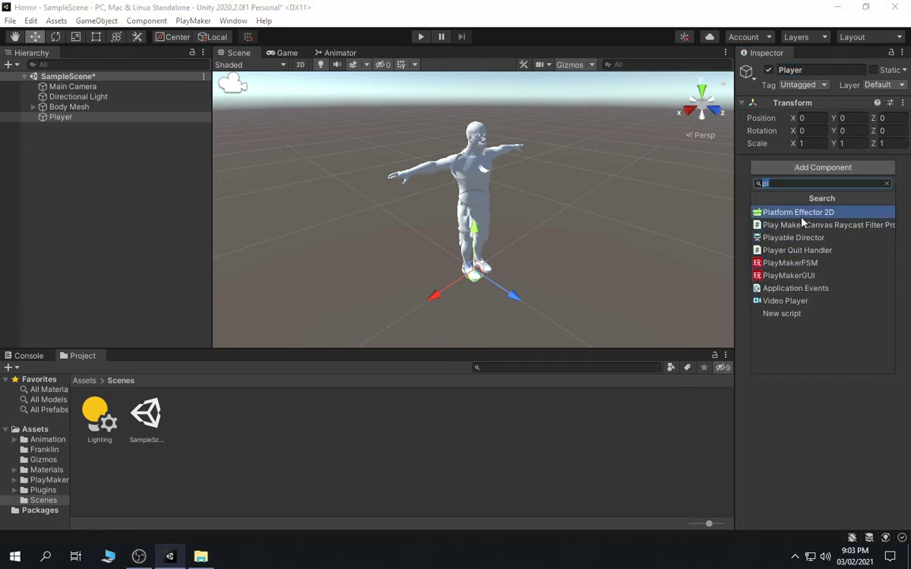
pyautogui.write('cha')
pyautogui.press('Return')
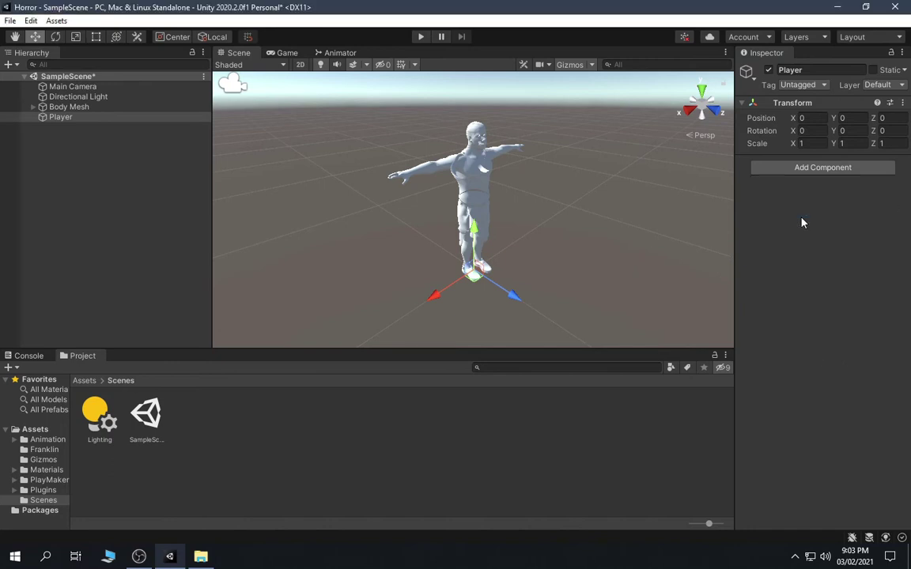
# - In the front view, set the Player's Character Controller Center Y to 1
pyautogui.click(719, 117)
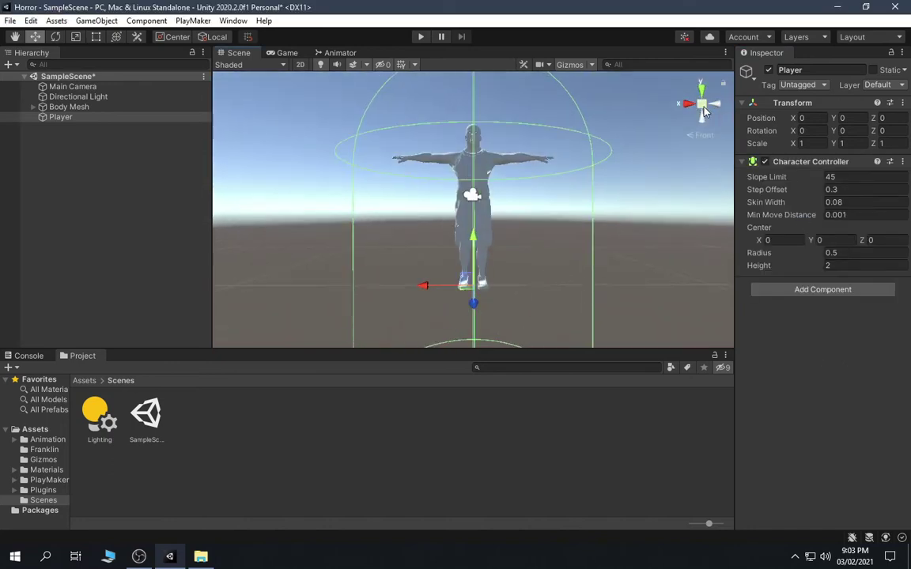
pyautogui.scroll(-2, 551, 148)
pyautogui.moveTo(551, 148); pyautogui.dragTo(599, 105, button='middle')
pyautogui.scroll(-2, 537, 94)
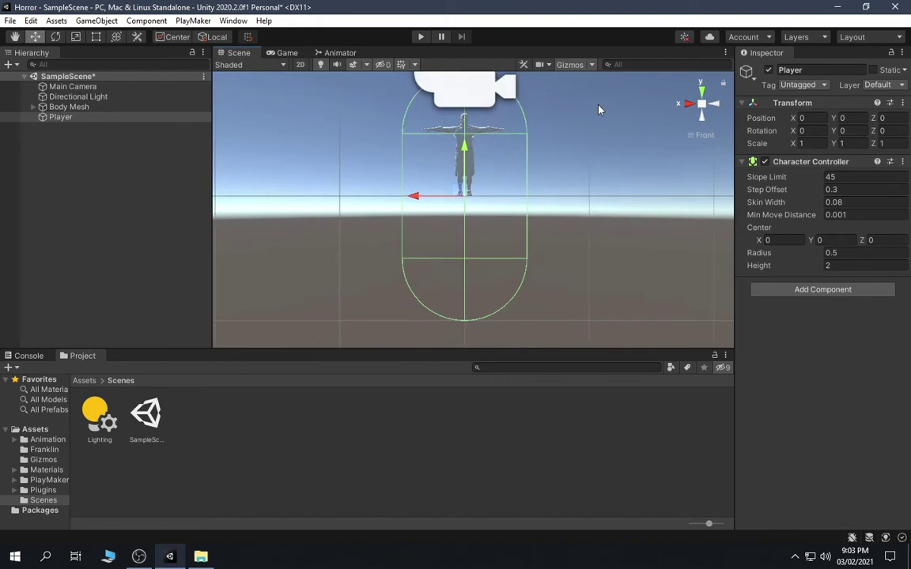
pyautogui.click(826, 240)
pyautogui.write('1')
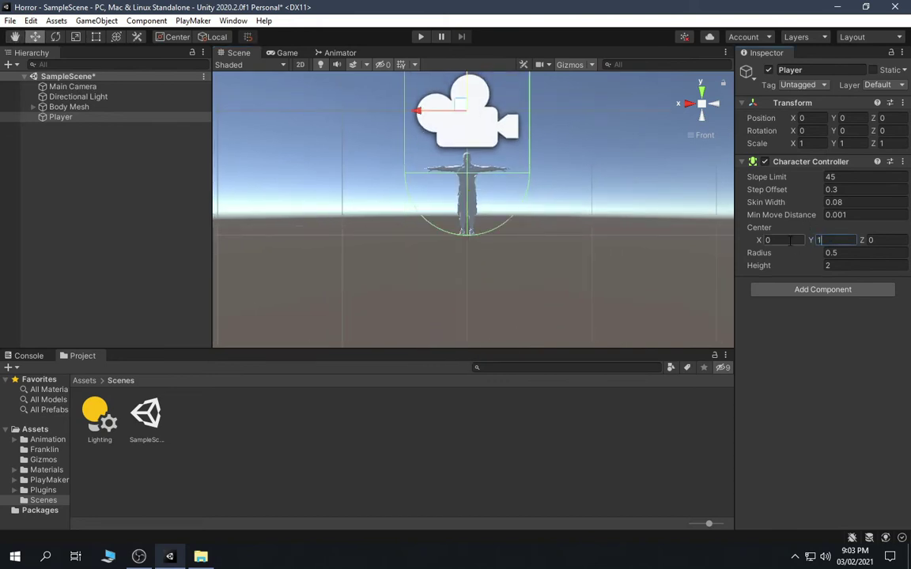
pyautogui.moveTo(581, 189)
pyautogui.mouseDown(button='middle')
pyautogui.moveTo(540, 235)
pyautogui.moveTo(586, 204)
pyautogui.moveTo(597, 182)
pyautogui.moveTo(581, 180)
pyautogui.mouseUp(button='middle')
pyautogui.click(541, 236)
pyautogui.click(110, 117)
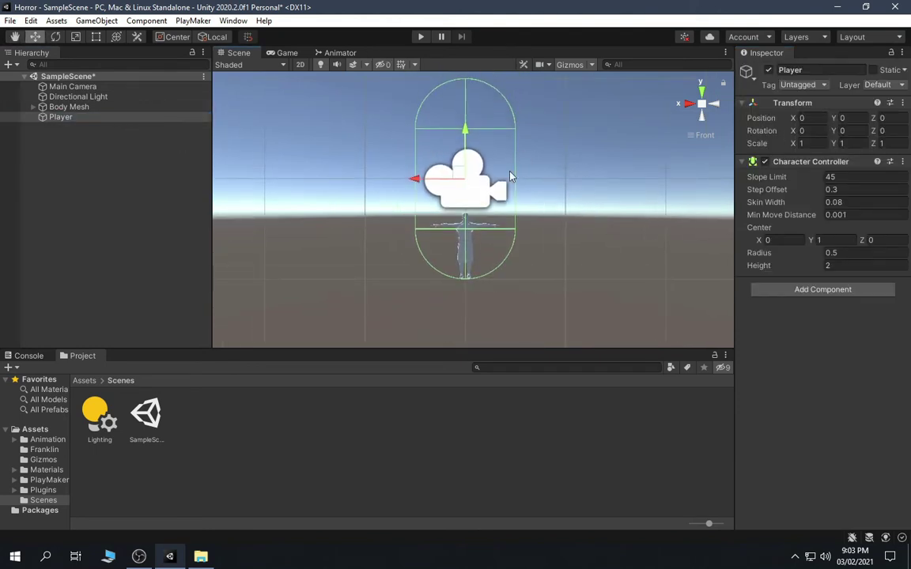
# - Scale Body Mesh to 3 on X, Y and Z and select Player to compare its capsule with the mesh
pyautogui.click(65, 107)
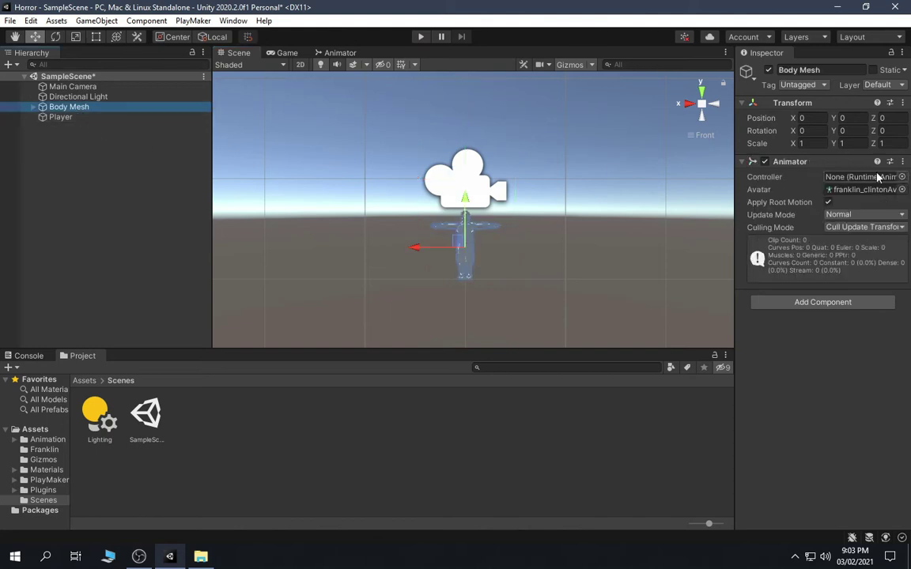
pyautogui.click(735, 143)
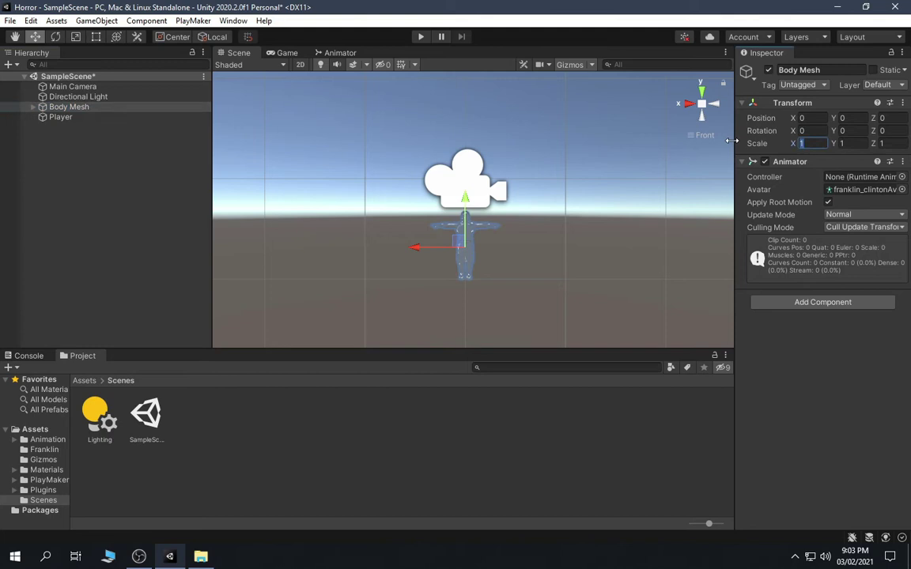
pyautogui.write('3')
pyautogui.press('Tab')
pyautogui.write('3')
pyautogui.press('Tab')
pyautogui.write('3')
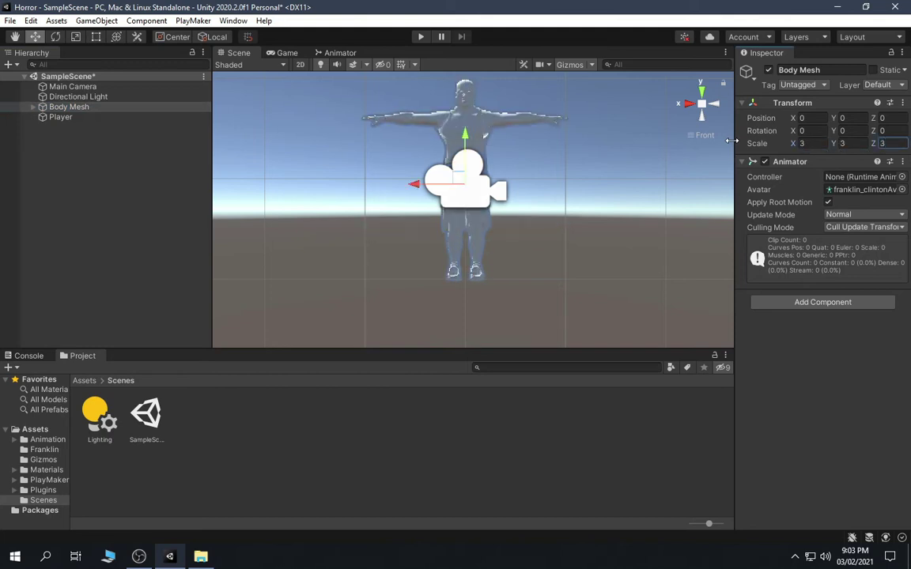
pyautogui.click(75, 117)
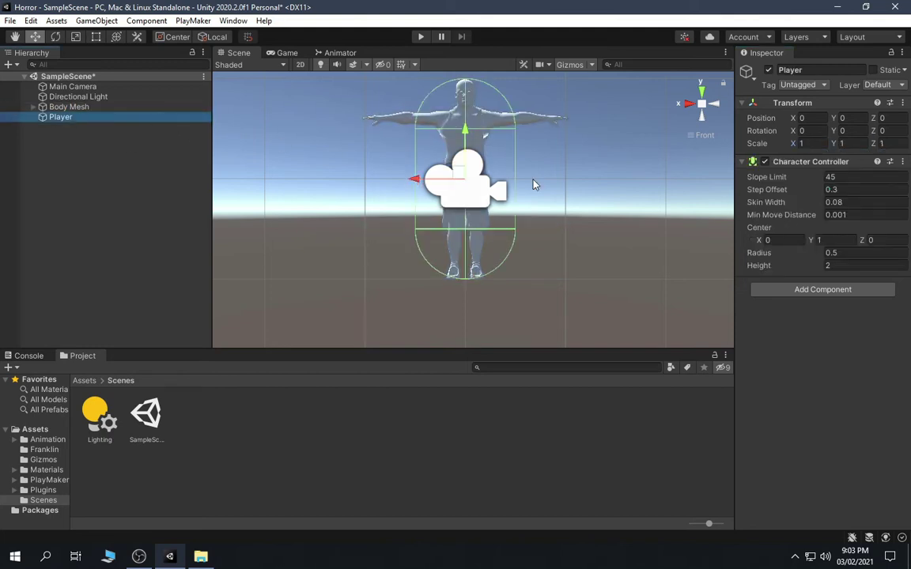
# - Set the Height of the Player's Character Controller to 2.05 so the capsule fits the body mesh
pyautogui.keyDown('alt'); pyautogui.moveTo(567, 218); pyautogui.dragTo(418, 177); pyautogui.keyUp('alt')
pyautogui.click(86, 106)
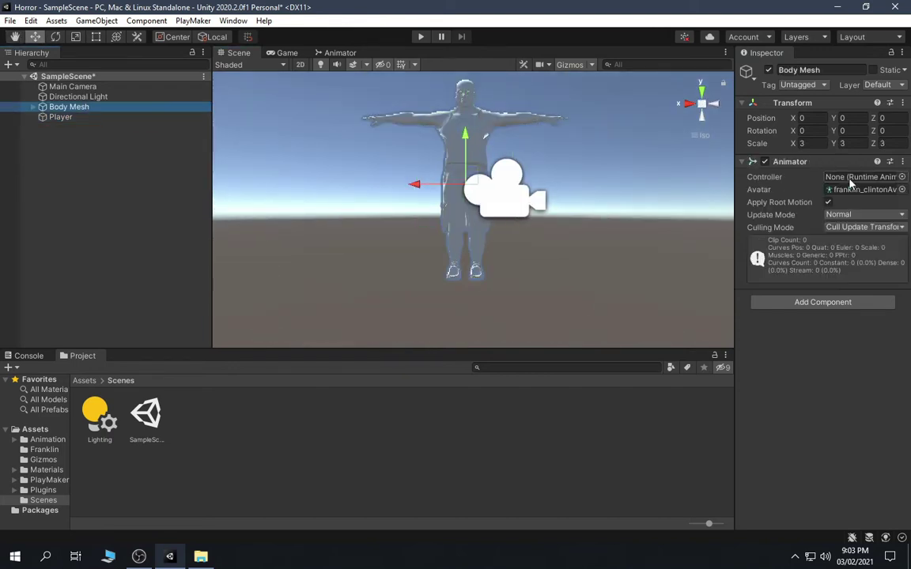
pyautogui.click(119, 118)
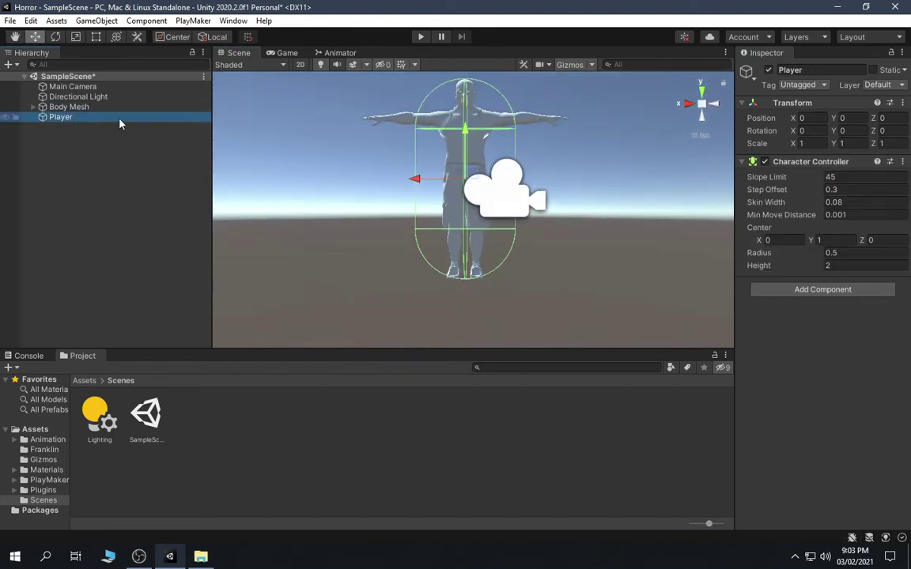
pyautogui.click(851, 254)
pyautogui.click(851, 264)
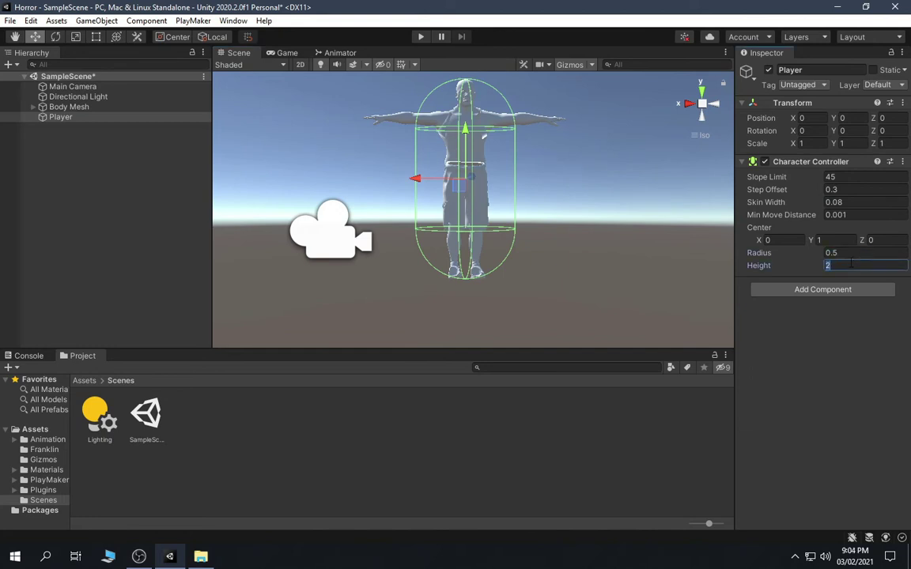
pyautogui.write('2.2')
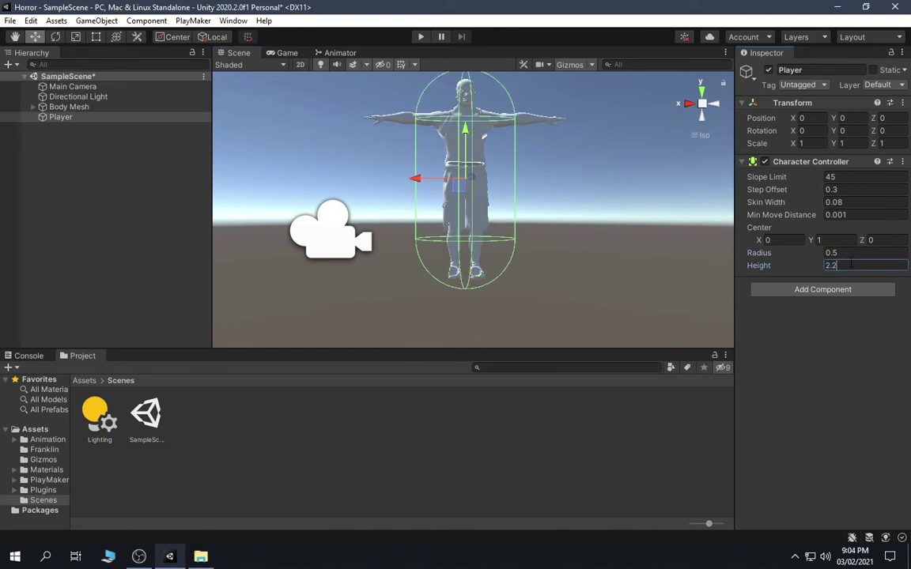
pyautogui.press('BackSpace')
pyautogui.write('1')
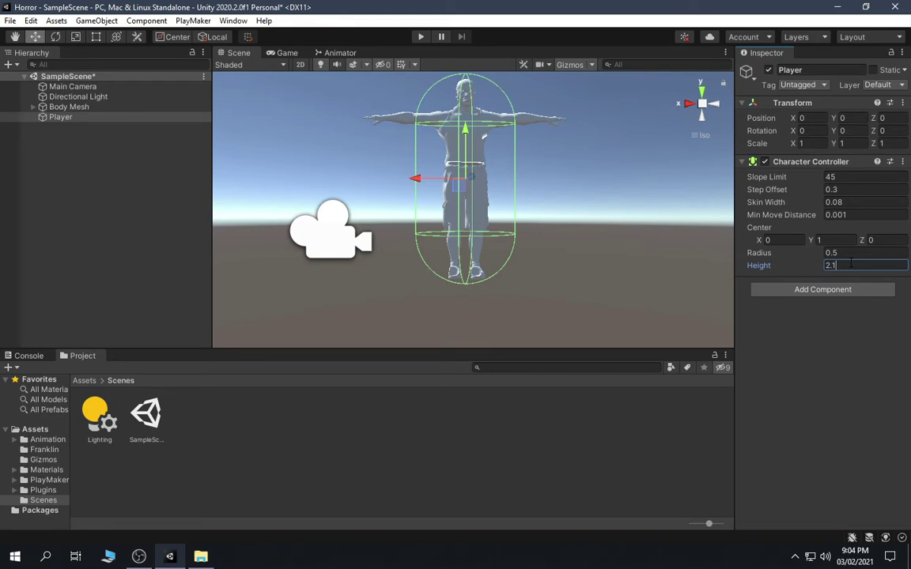
pyautogui.press('BackSpace')
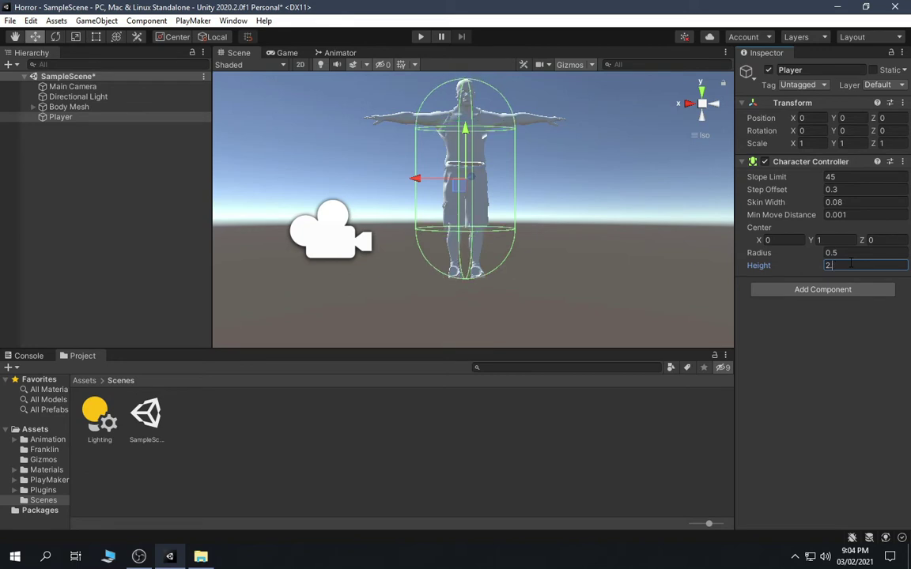
pyautogui.write('05')
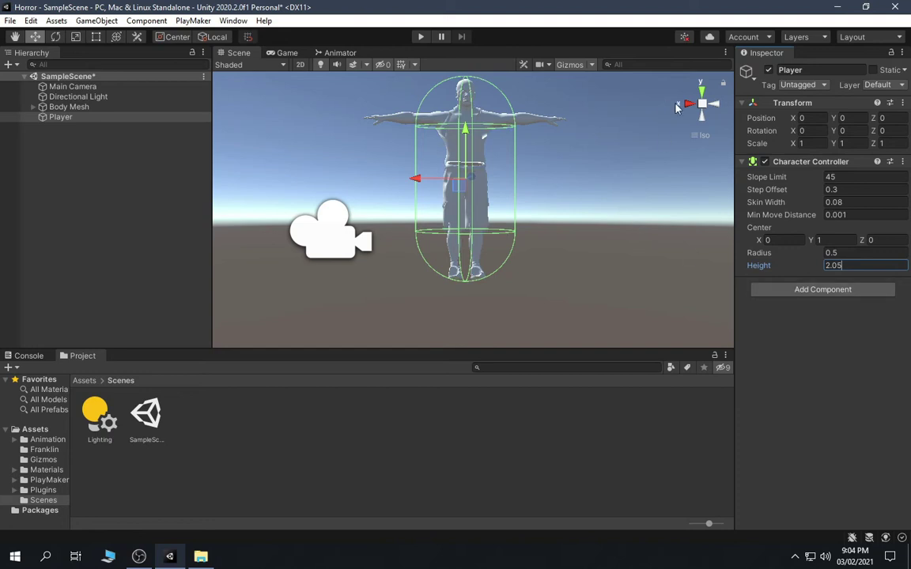
# - In the front view, set the Center Y of the Player's Character Controller to 1.05
pyautogui.click(679, 104)
pyautogui.click(690, 103)
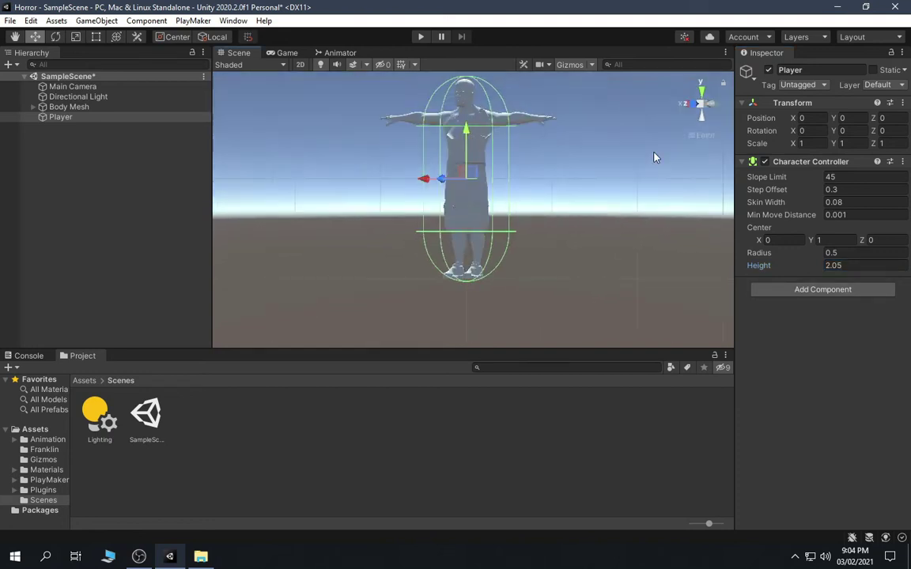
pyautogui.keyDown('ctrl'); pyautogui.click(63, 107); pyautogui.keyUp('ctrl')
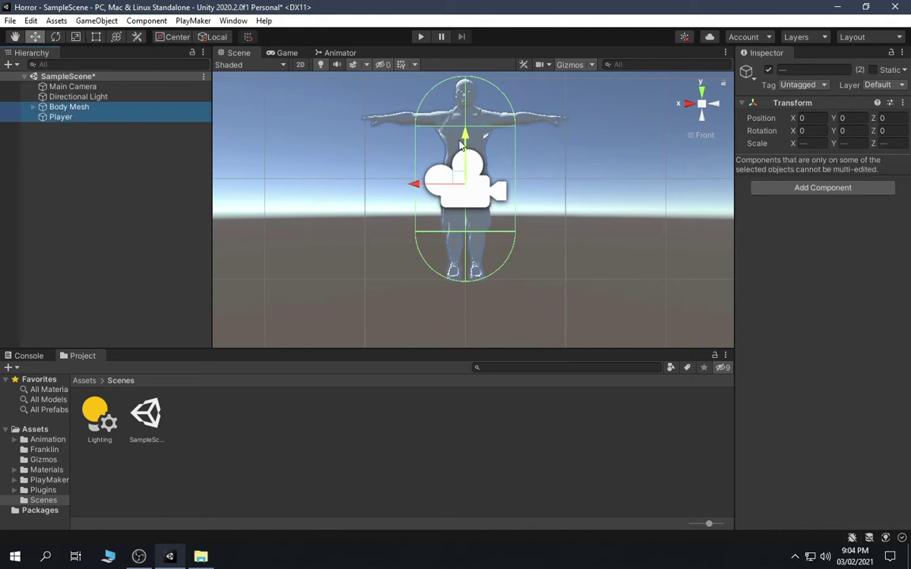
pyautogui.click(91, 129)
pyautogui.click(73, 119)
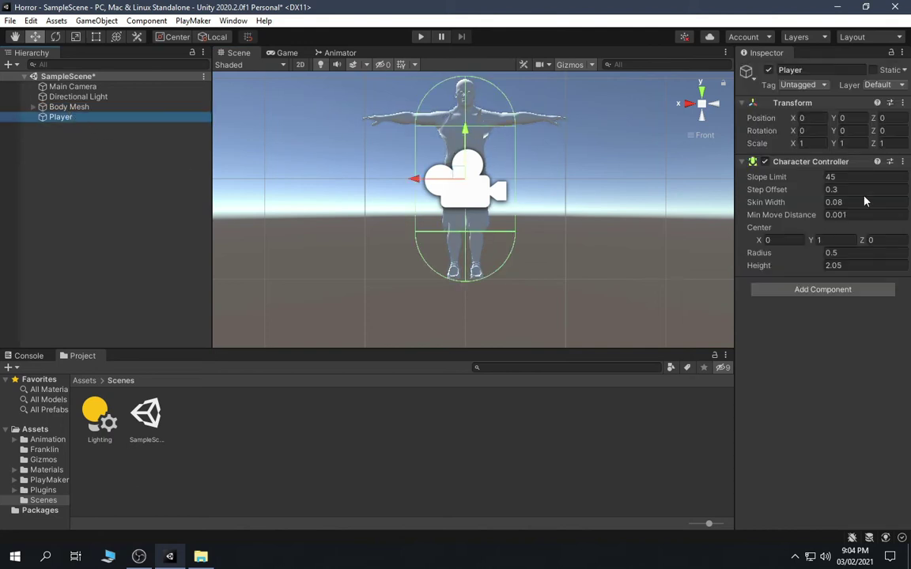
pyautogui.click(840, 239)
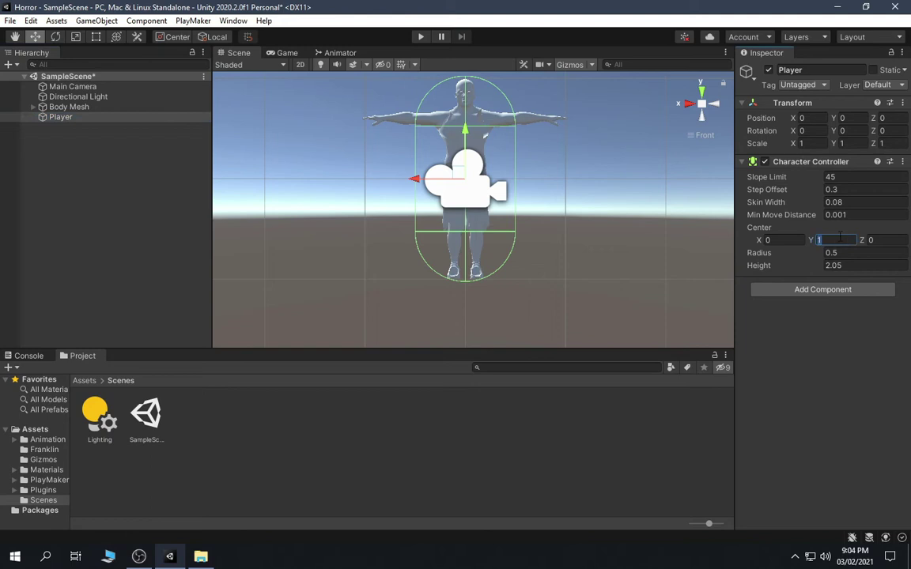
pyautogui.press('BackSpace')
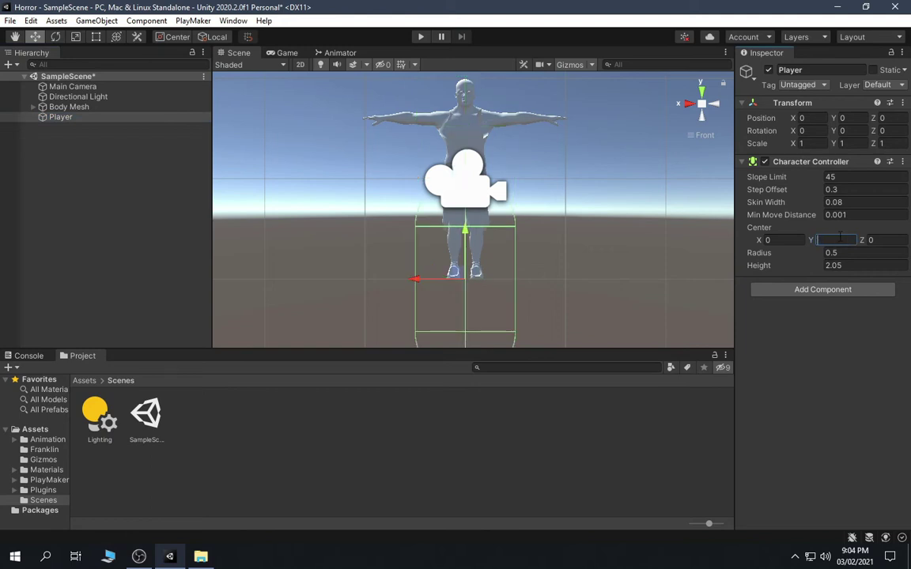
pyautogui.write('1.05')
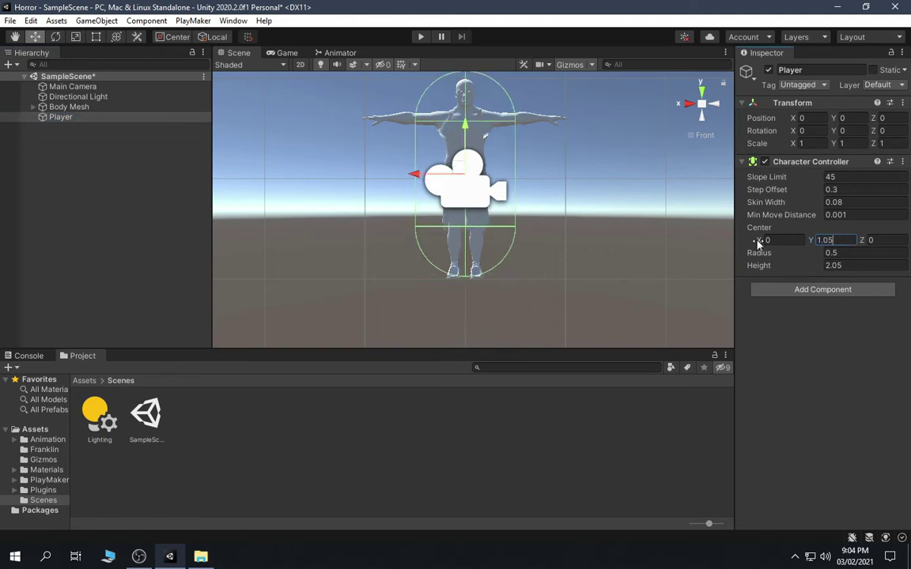
# - Raise Body Mesh to about 0.069 on Y and compare its fit with the Player's capsule
pyautogui.click(103, 106)
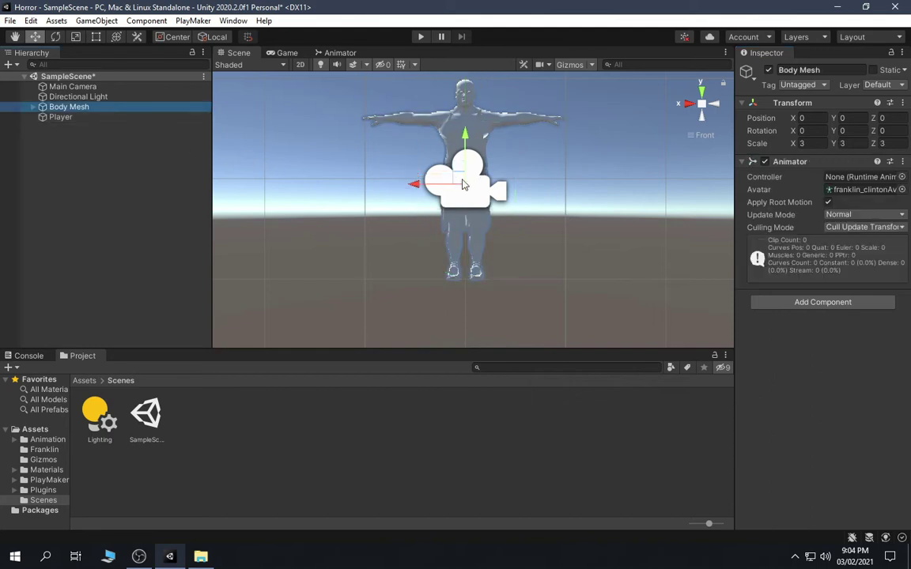
pyautogui.moveTo(465, 141); pyautogui.dragTo(464, 135)
pyautogui.click(110, 118)
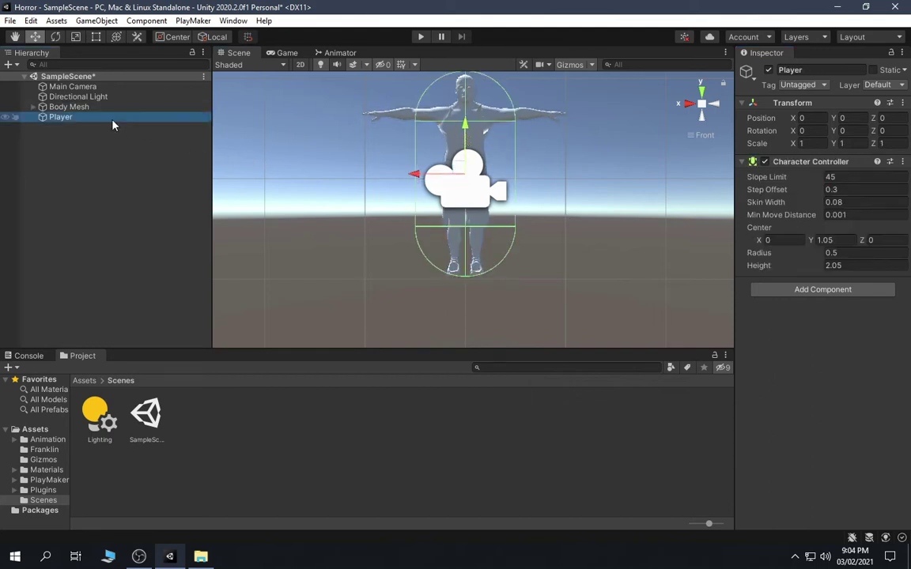
pyautogui.click(69, 107)
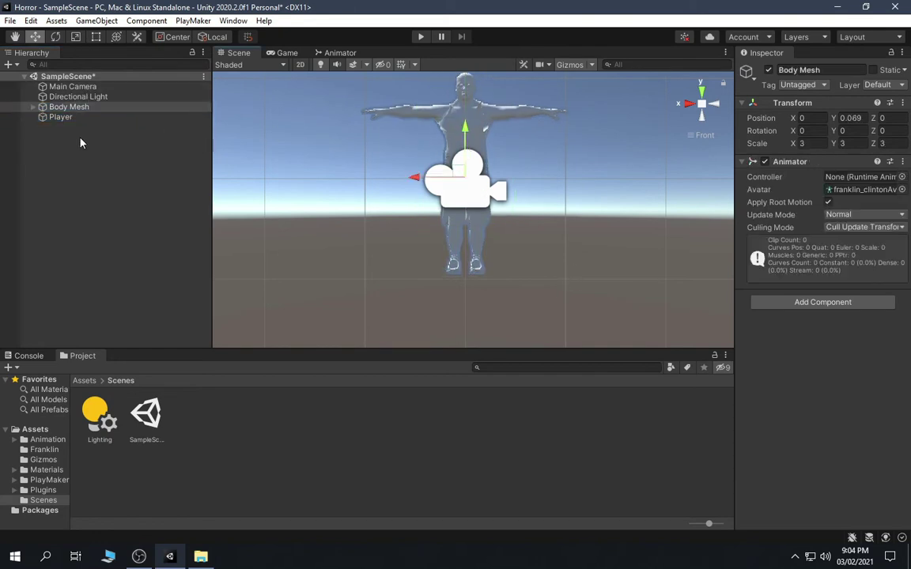
pyautogui.click(63, 117)
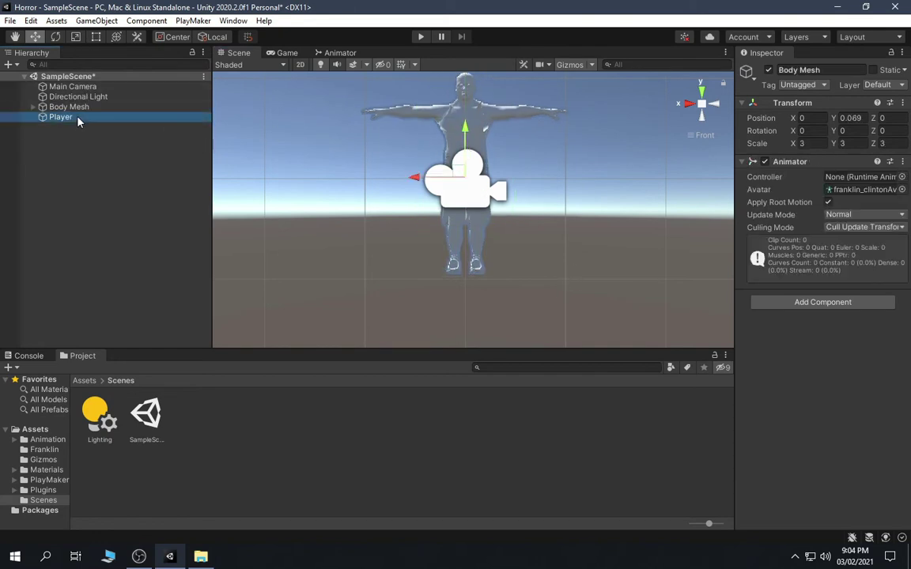
pyautogui.click(597, 240)
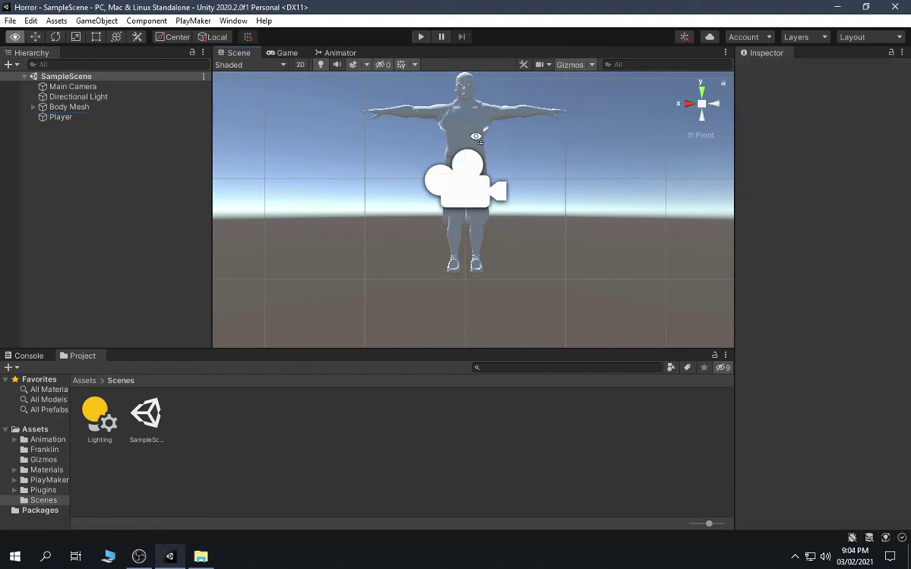
# - From the Franklin materials folder, apply the Top material to the character's torso and the Shoes material to its shoes
pyautogui.keyDown('alt'); pyautogui.moveTo(427, 186); pyautogui.dragTo(423, 225); pyautogui.keyUp('alt')
pyautogui.click(81, 380)
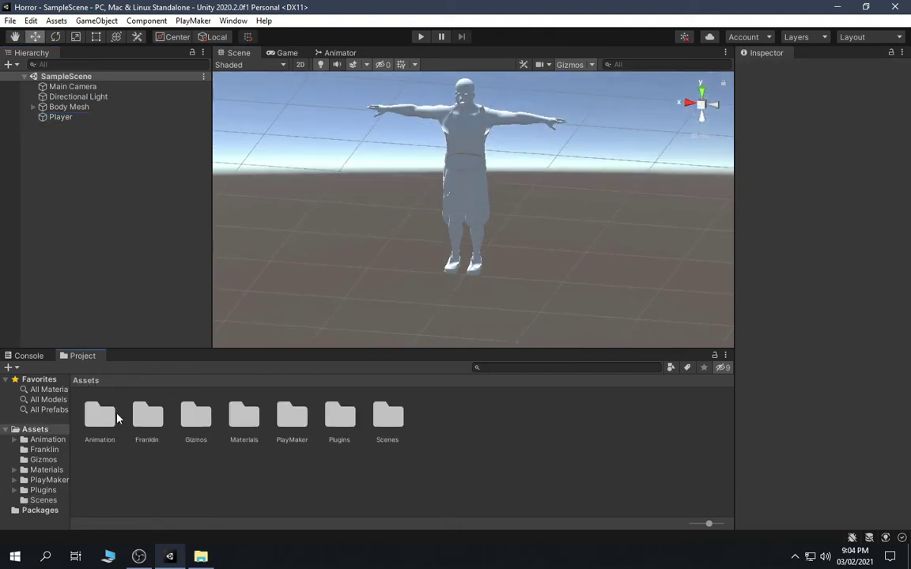
pyautogui.doubleClick(249, 421)
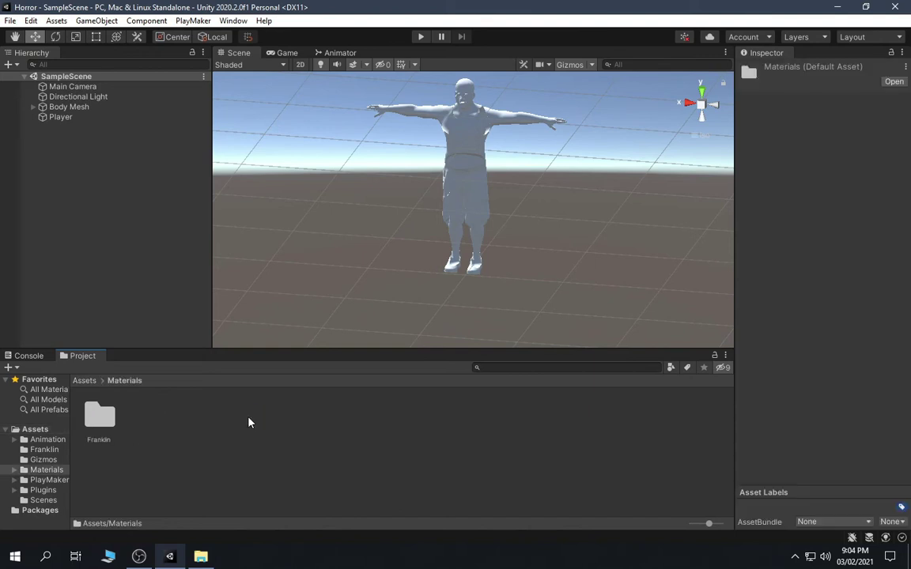
pyautogui.doubleClick(87, 424)
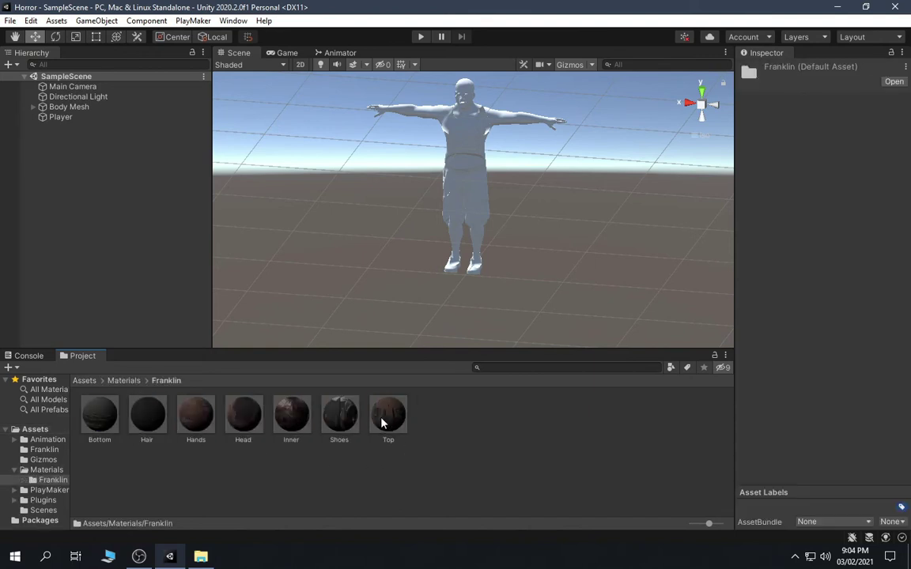
pyautogui.moveTo(380, 417); pyautogui.dragTo(421, 112)
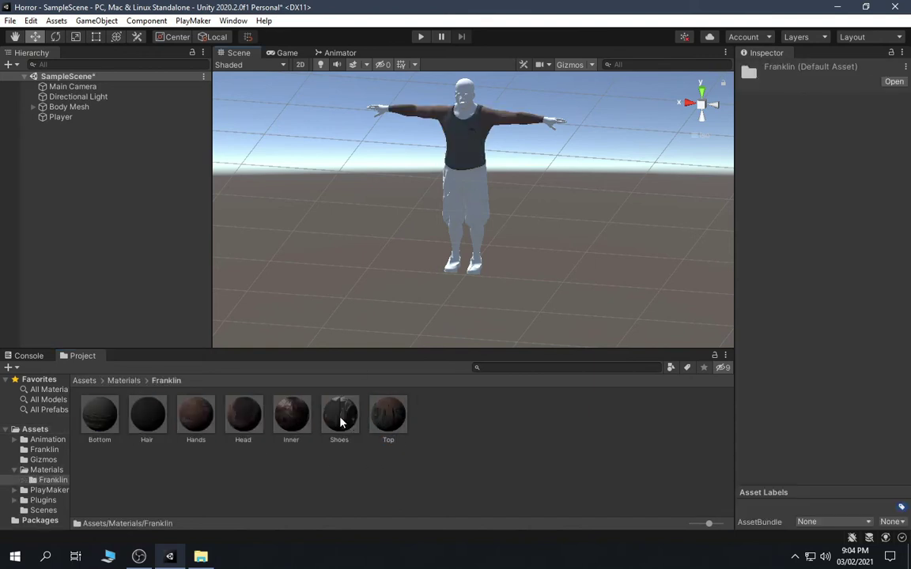
pyautogui.moveTo(341, 423); pyautogui.dragTo(476, 271)
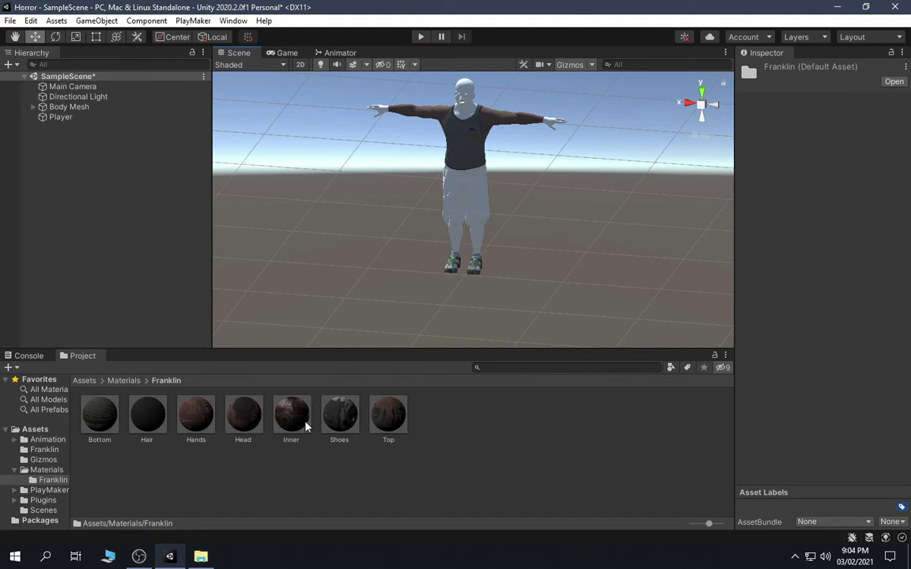
# - Apply the Head, Hair, Bottom and Hands materials to the matching parts of the character
pyautogui.moveTo(476, 149); pyautogui.dragTo(468, 101)
pyautogui.moveTo(397, 253); pyautogui.dragTo(313, 514)
pyautogui.moveTo(243, 419); pyautogui.dragTo(465, 91)
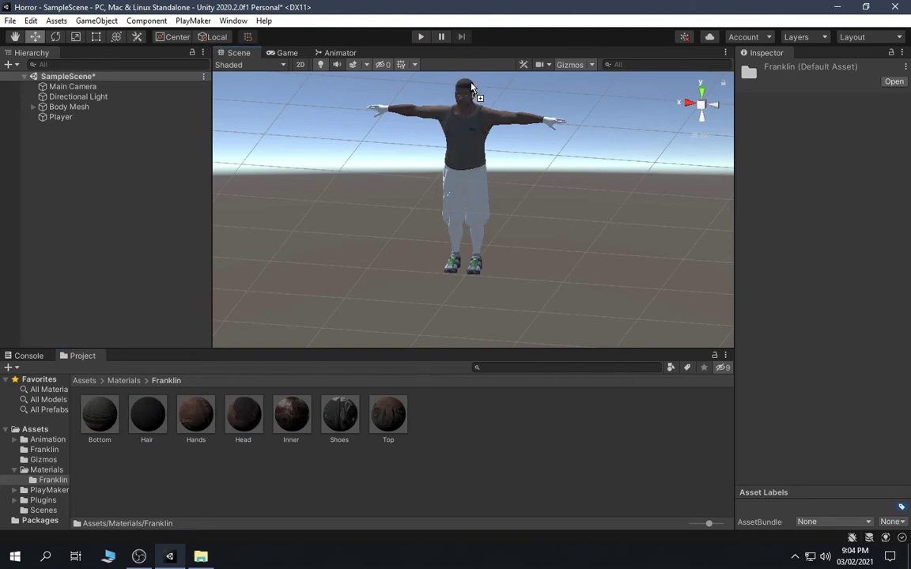
pyautogui.moveTo(100, 415); pyautogui.dragTo(478, 202)
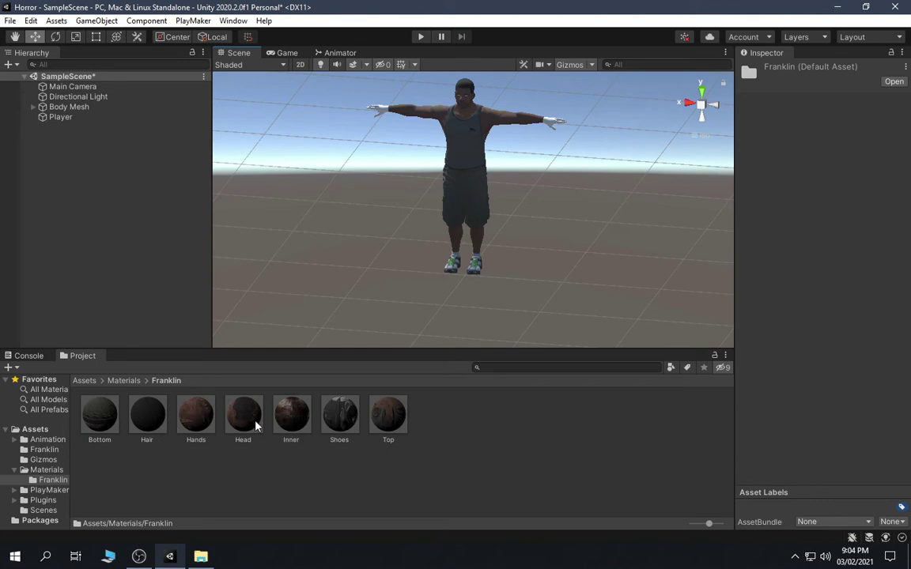
pyautogui.moveTo(255, 427); pyautogui.dragTo(494, 218)
# - Apply the Inner material to the character's eyes and save the scene
pyautogui.scroll(5, 494, 217)
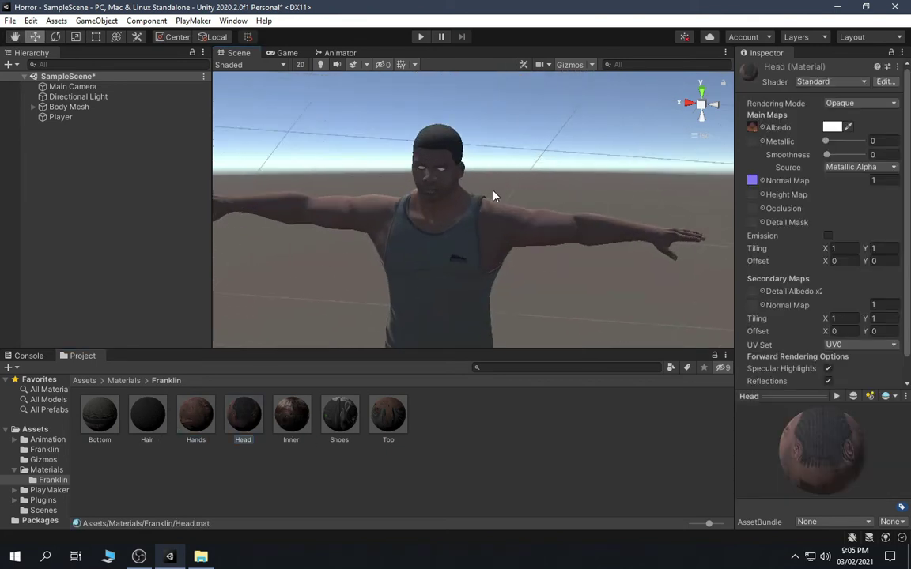
pyautogui.scroll(3, 493, 196)
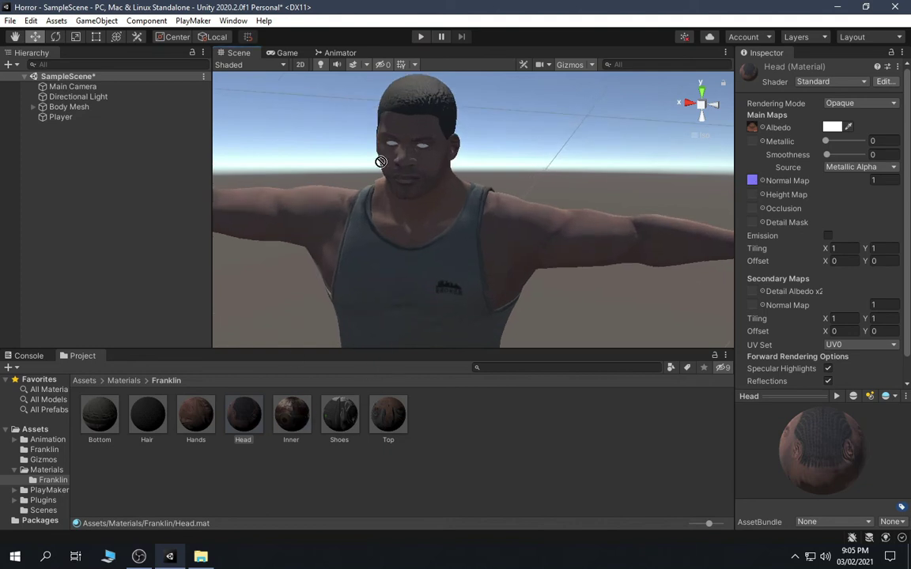
pyautogui.moveTo(381, 162); pyautogui.dragTo(427, 153)
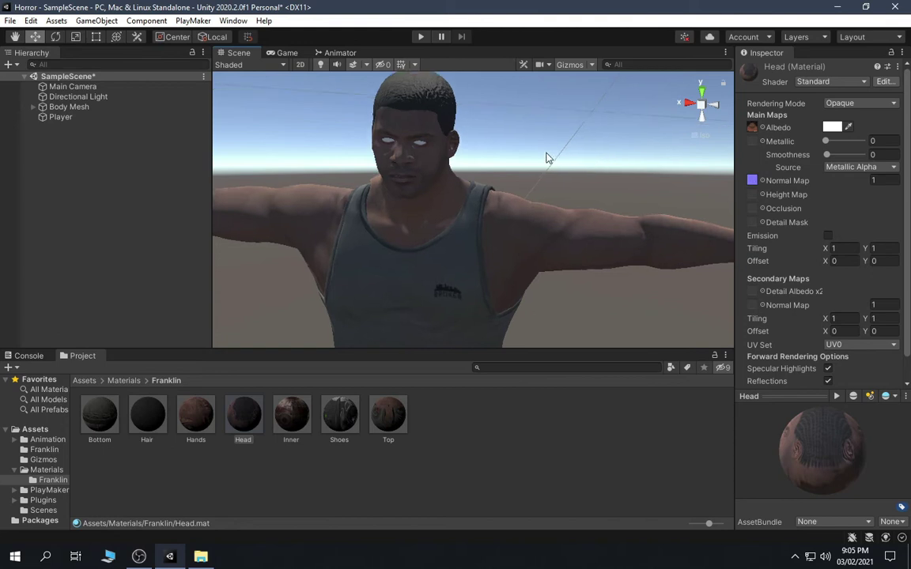
pyautogui.scroll(3, 506, 163)
pyautogui.moveTo(469, 163); pyautogui.dragTo(690, 150, button='right')
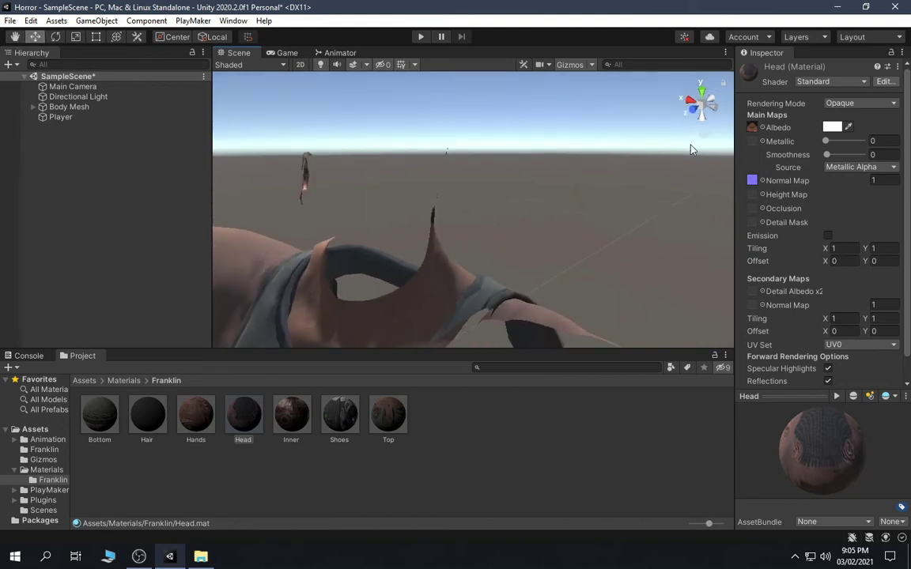
pyautogui.keyDown('alt'); pyautogui.moveTo(701, 109); pyautogui.dragTo(417, 270); pyautogui.keyUp('alt')
pyautogui.scroll(1, 494, 267)
pyautogui.scroll(3, 494, 253)
pyautogui.scroll(-3, 495, 246)
pyautogui.moveTo(285, 425); pyautogui.dragTo(473, 171)
pyautogui.click(545, 169)
pyautogui.hotkey('ctrl', 's')
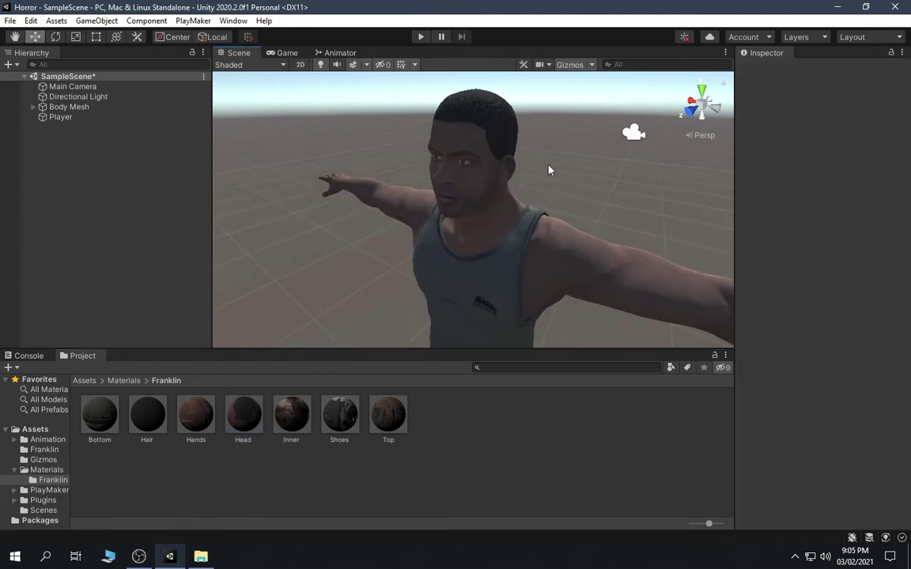
# - Add a 3D Plane object to the scene and reset its transform so it sits at the origin
pyautogui.scroll(-7, 549, 168)
pyautogui.scroll(2, 502, 154)
pyautogui.scroll(3, 501, 157)
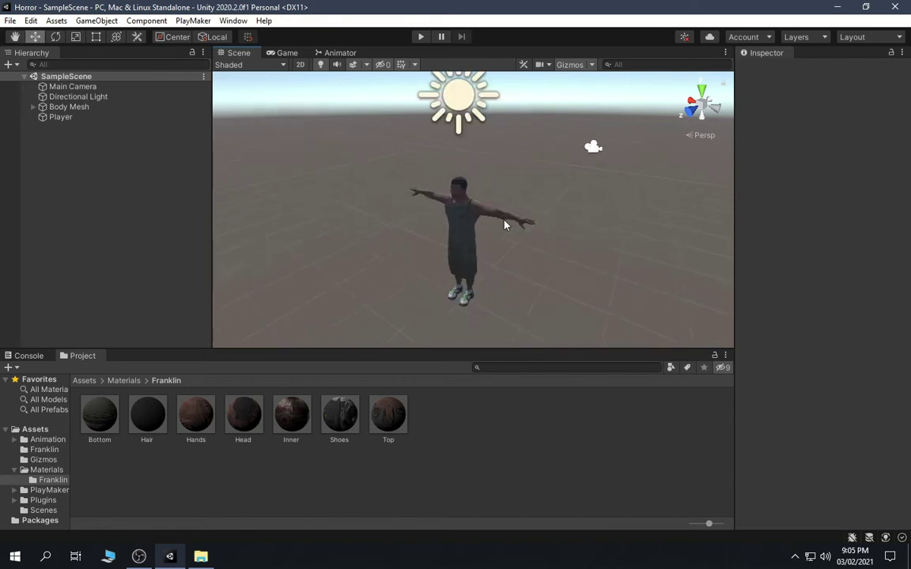
pyautogui.click(146, 21)
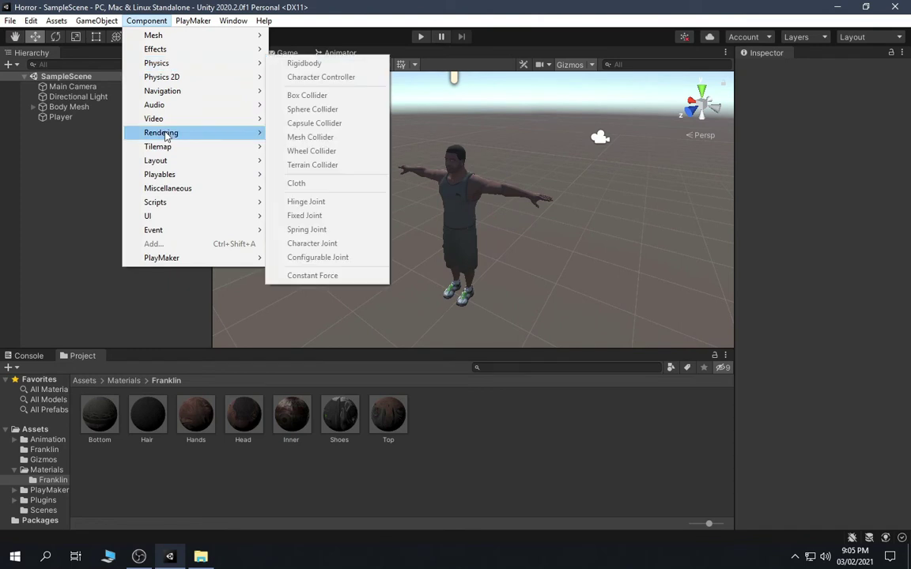
pyautogui.moveTo(97, 20)
pyautogui.moveTo(111, 79)
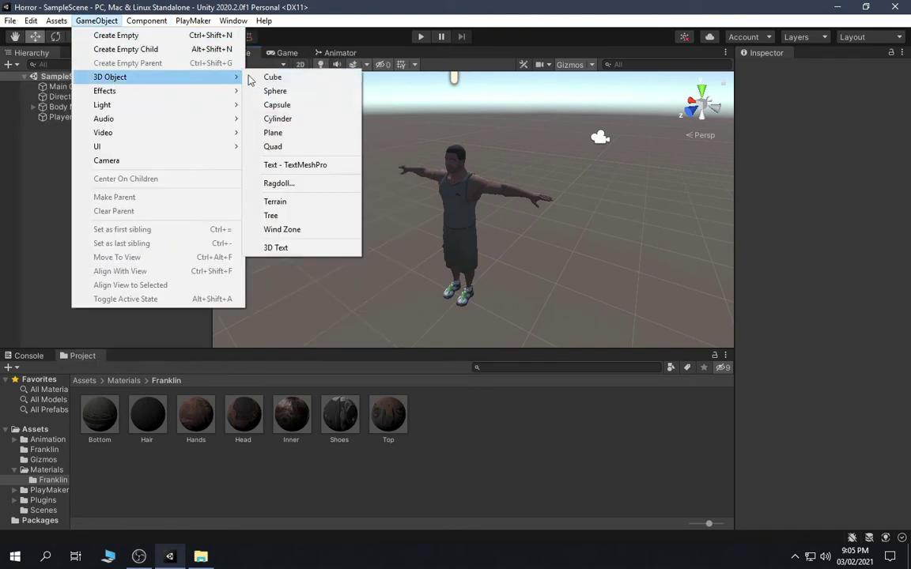
pyautogui.click(272, 133)
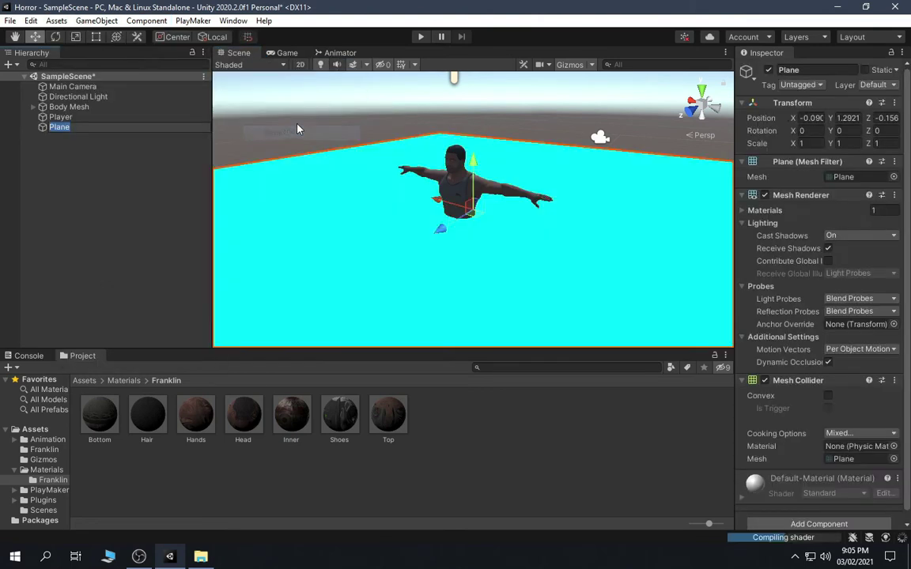
pyautogui.click(894, 104)
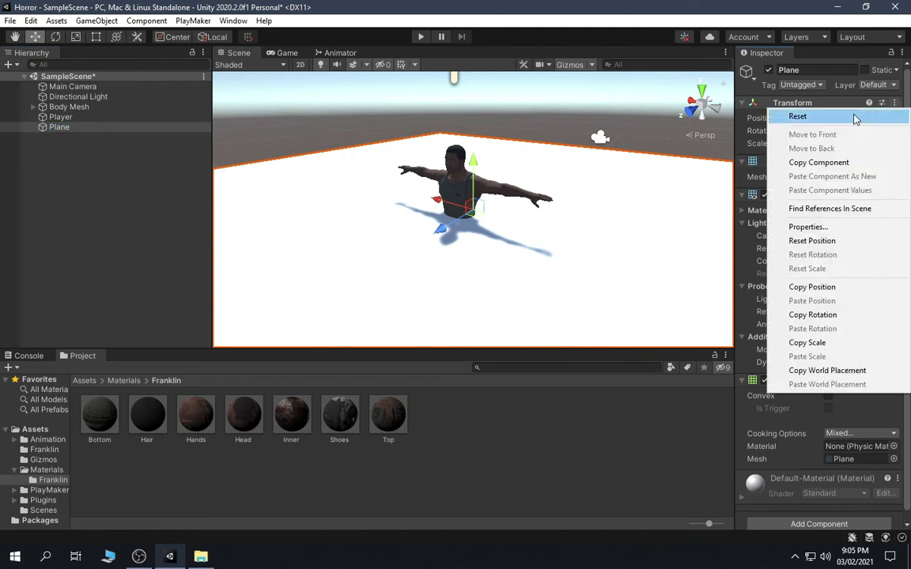
pyautogui.click(854, 117)
# - Create a new folder named Materials inside the Assets/Materials folder
pyautogui.click(125, 380)
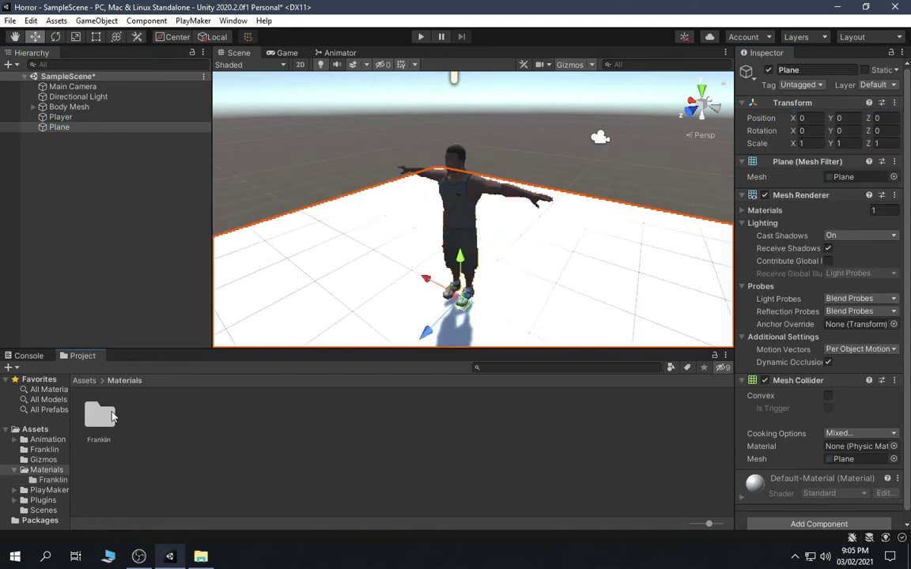
pyautogui.rightClick(148, 435)
pyautogui.moveTo(201, 106)
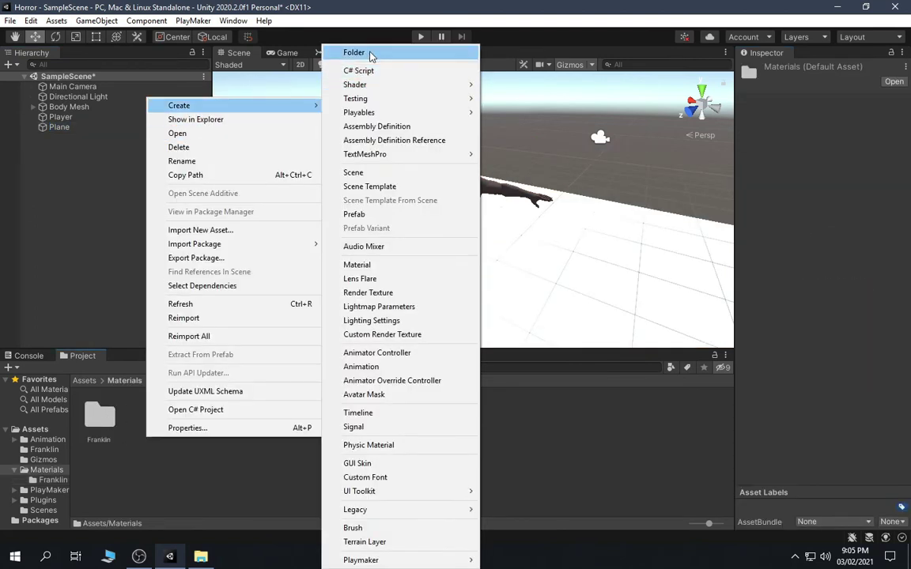
pyautogui.click(370, 54)
pyautogui.write('Materials')
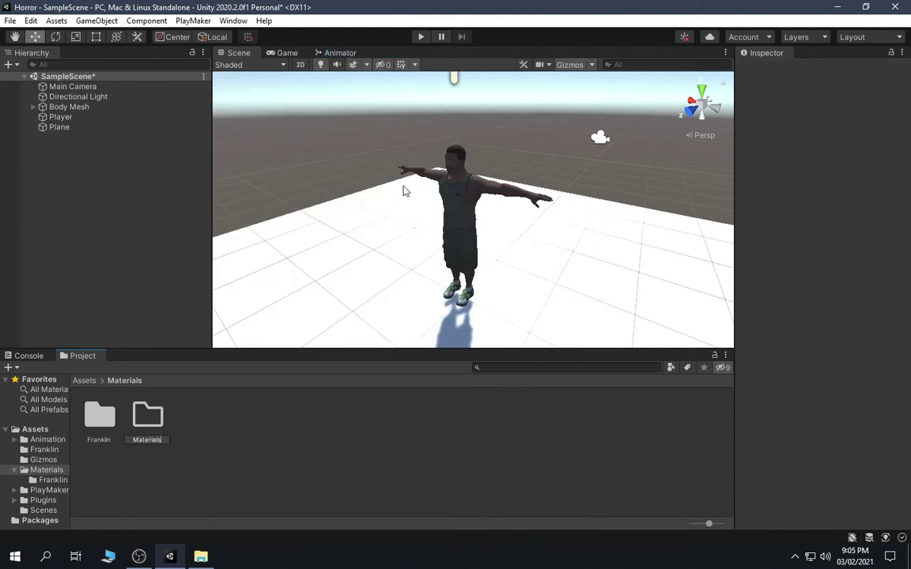
pyautogui.press('Return')
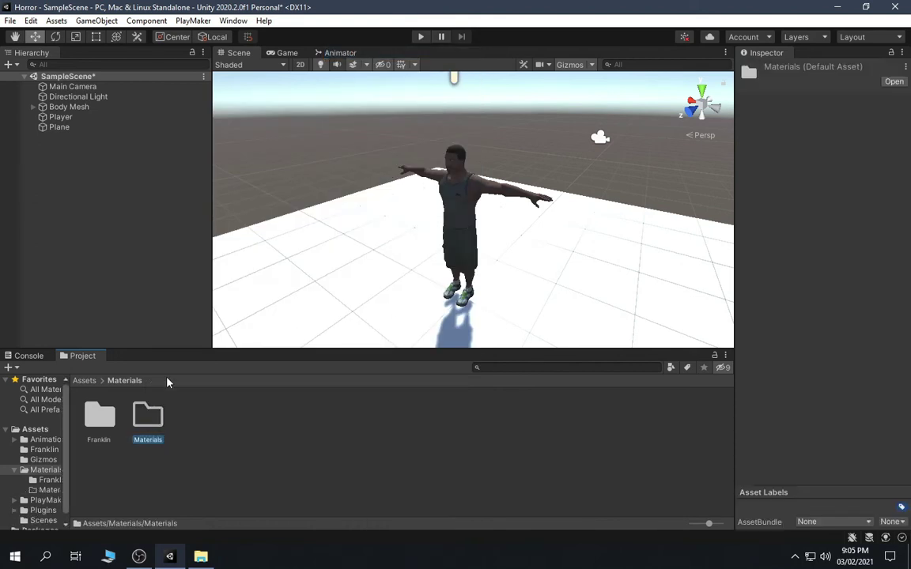
# - Create a new material named Plane inside the nested Materials folder
pyautogui.doubleClick(147, 416)
pyautogui.rightClick(190, 420)
pyautogui.moveTo(221, 89)
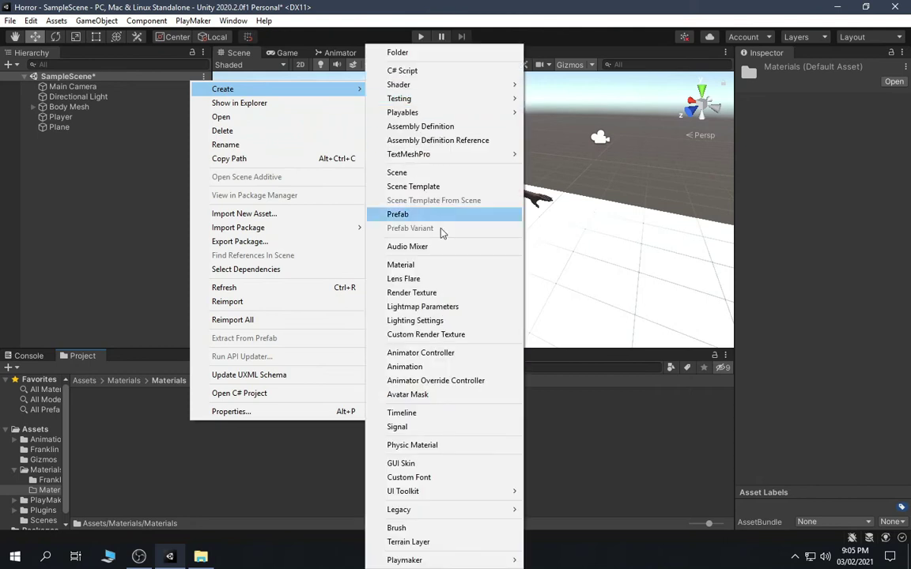
pyautogui.click(435, 263)
pyautogui.write('Plane')
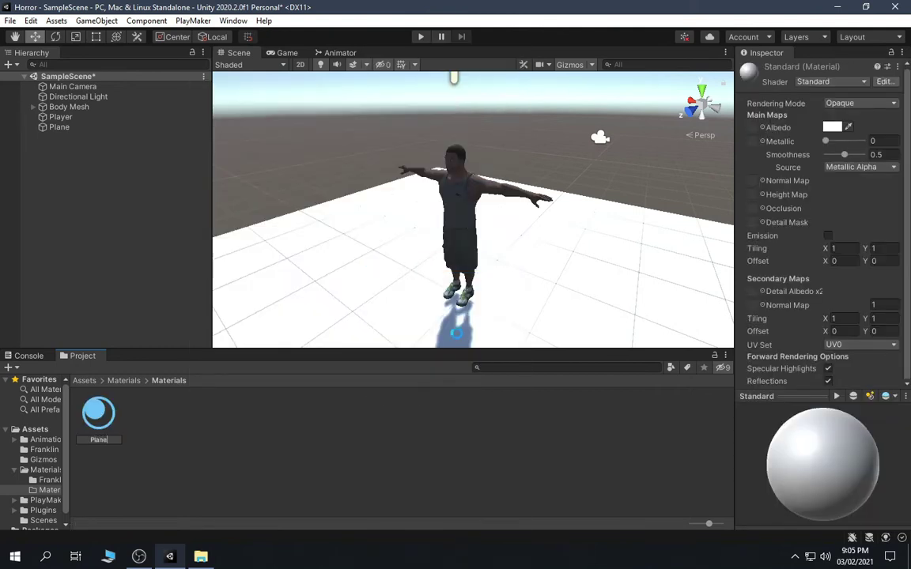
pyautogui.press('Return')
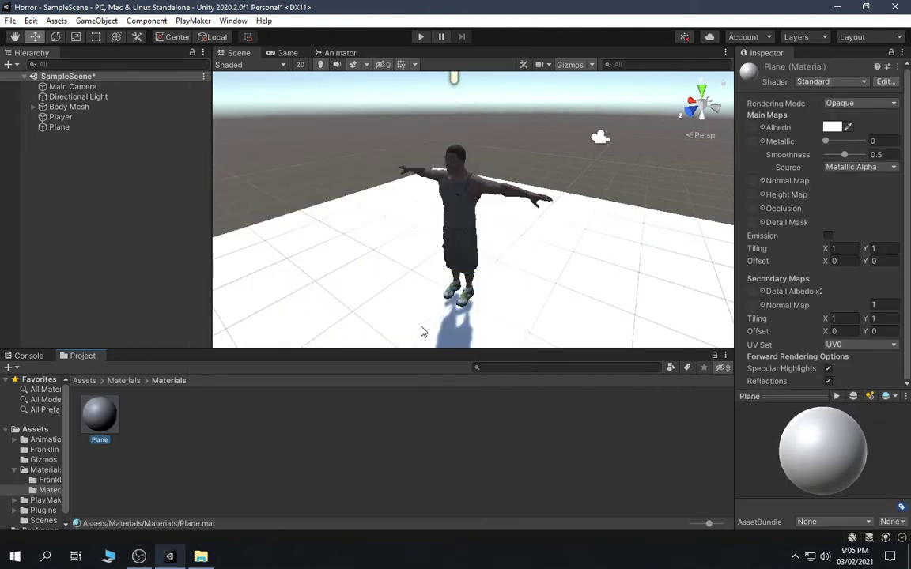
# - Set the Plane material's albedo to mid grey (808080) and apply the material to the ground plane
pyautogui.click(832, 126)
pyautogui.moveTo(808, 212); pyautogui.dragTo(791, 229)
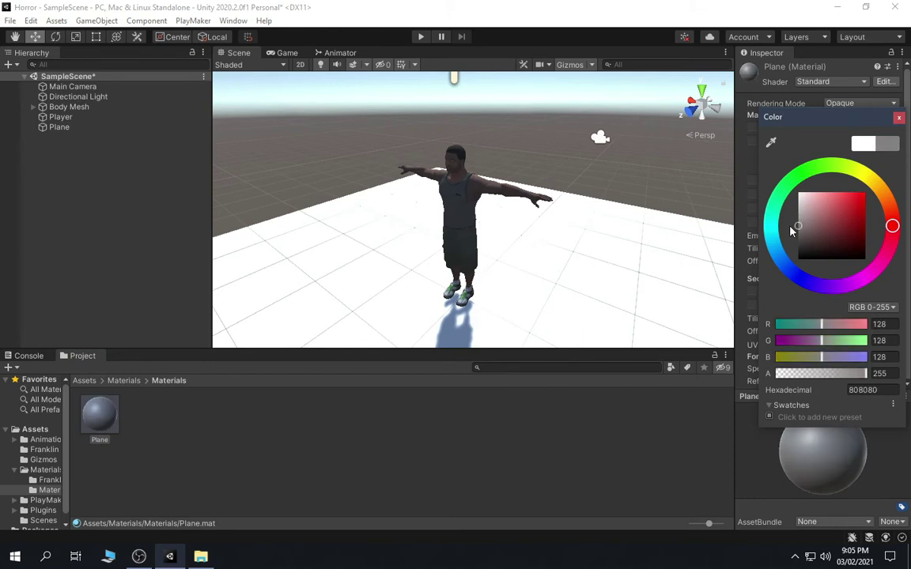
pyautogui.click(899, 117)
pyautogui.moveTo(114, 422); pyautogui.dragTo(309, 233)
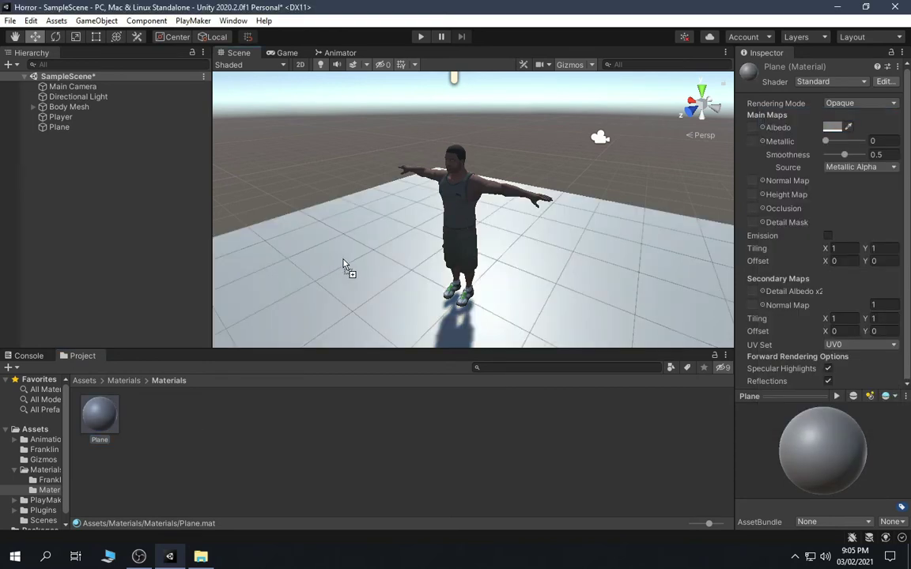
# - Set the ground Plane's scale to 3 on X, Y and Z, and save the scene
pyautogui.click(60, 126)
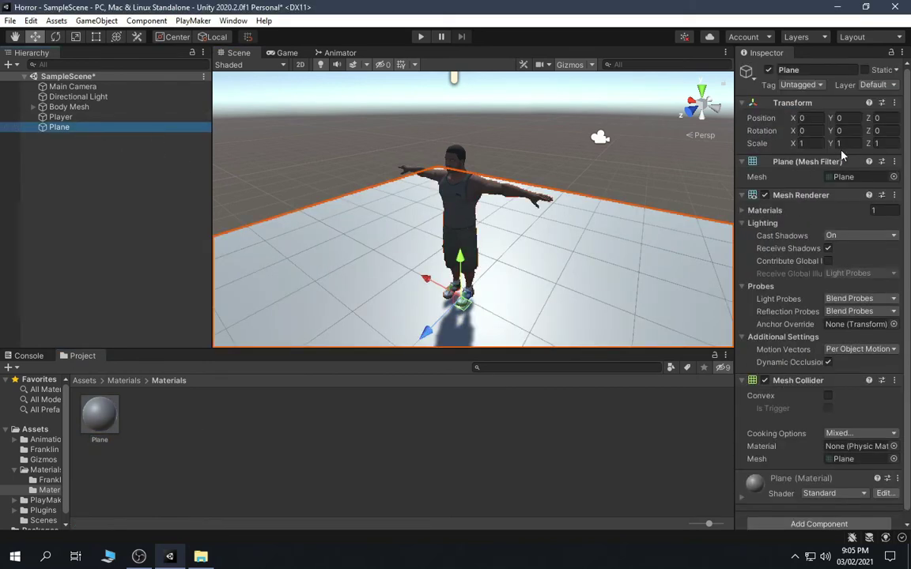
pyautogui.click(802, 143)
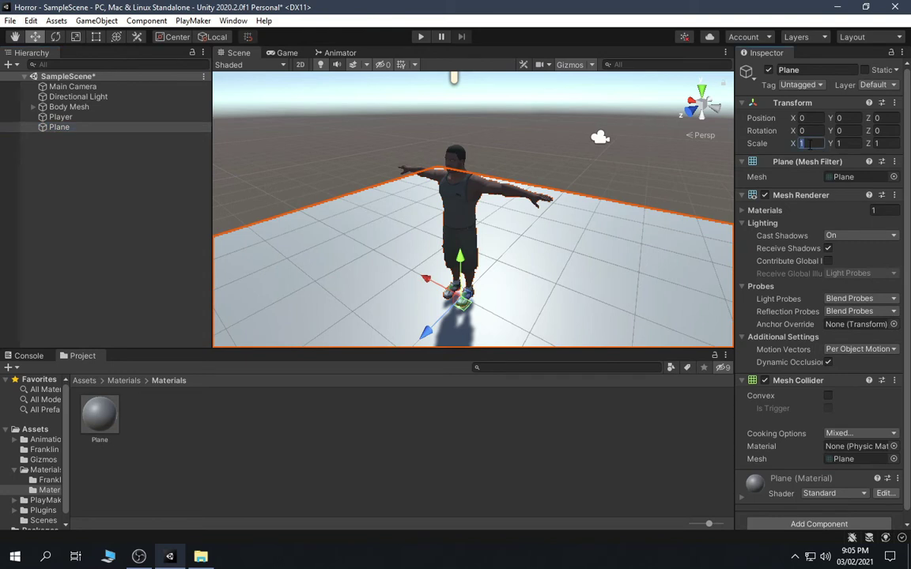
pyautogui.write('3')
pyautogui.press('Tab')
pyautogui.write('3')
pyautogui.press('Tab')
pyautogui.write('3')
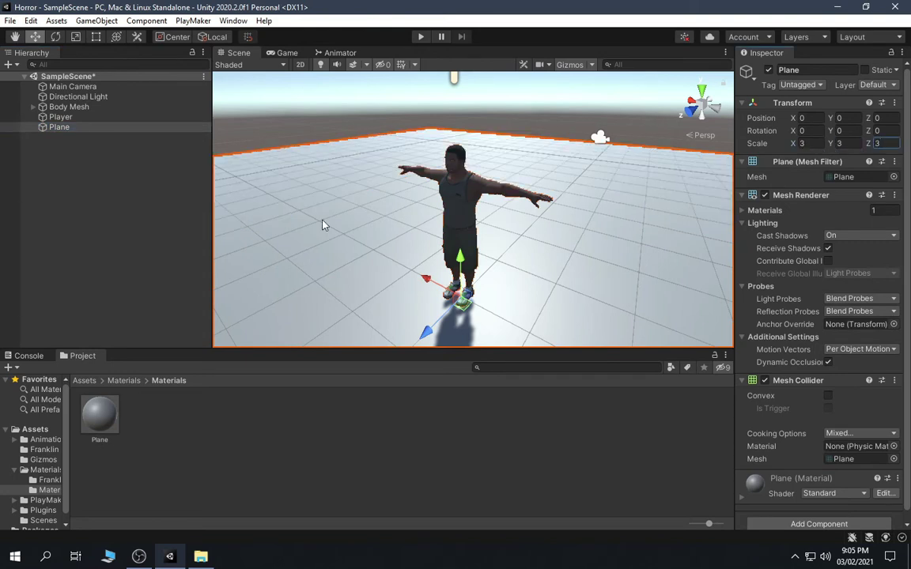
pyautogui.click(125, 155)
# - Make Body Mesh a child of the Player object in the hierarchy
pyautogui.click(102, 116)
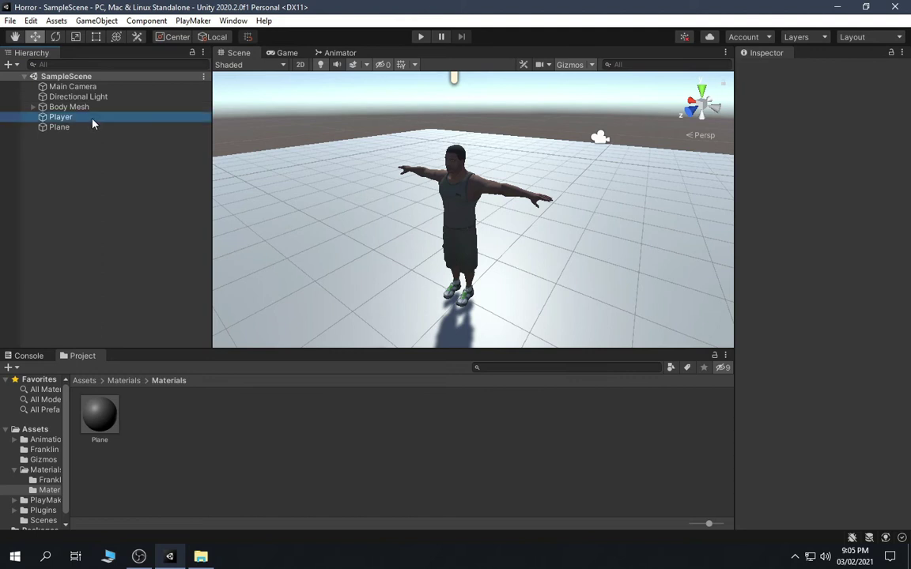
pyautogui.click(99, 108)
pyautogui.moveTo(99, 109); pyautogui.dragTo(86, 118)
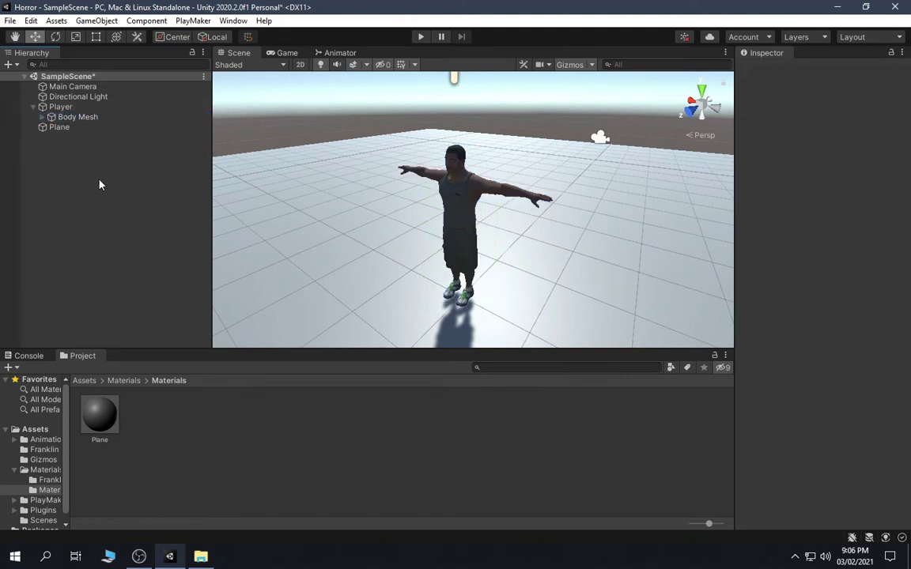
# - Reset the Main Camera's transform to the origin
pyautogui.click(73, 86)
pyautogui.click(885, 111)
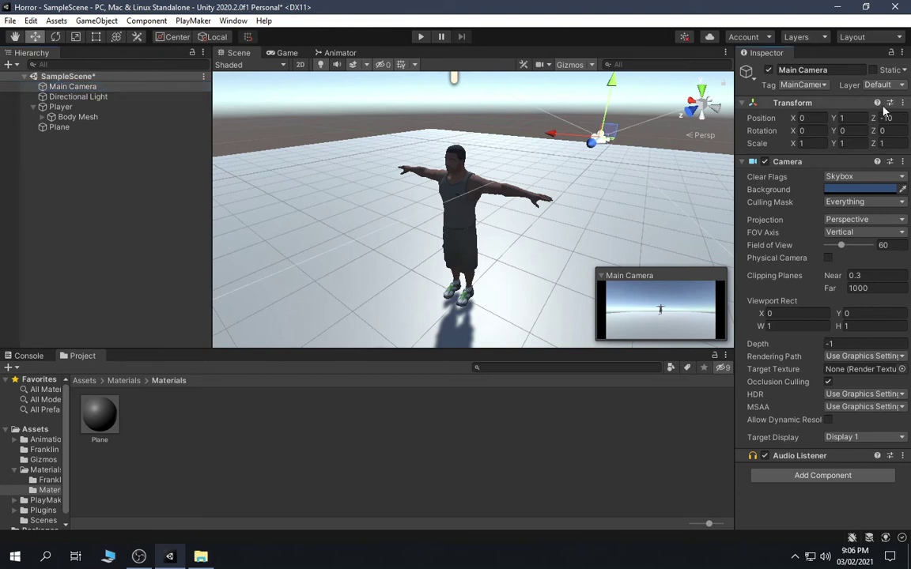
pyautogui.click(903, 109)
pyautogui.click(797, 116)
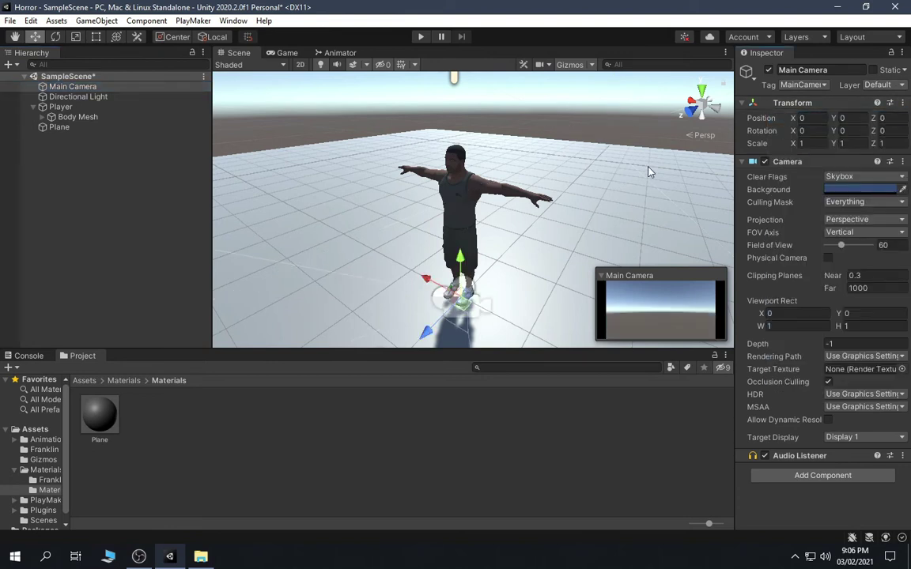
# - In the side view, raise the Main Camera to about 1.915 on Y at head height and set its near clipping plane to 0.01
pyautogui.click(719, 108)
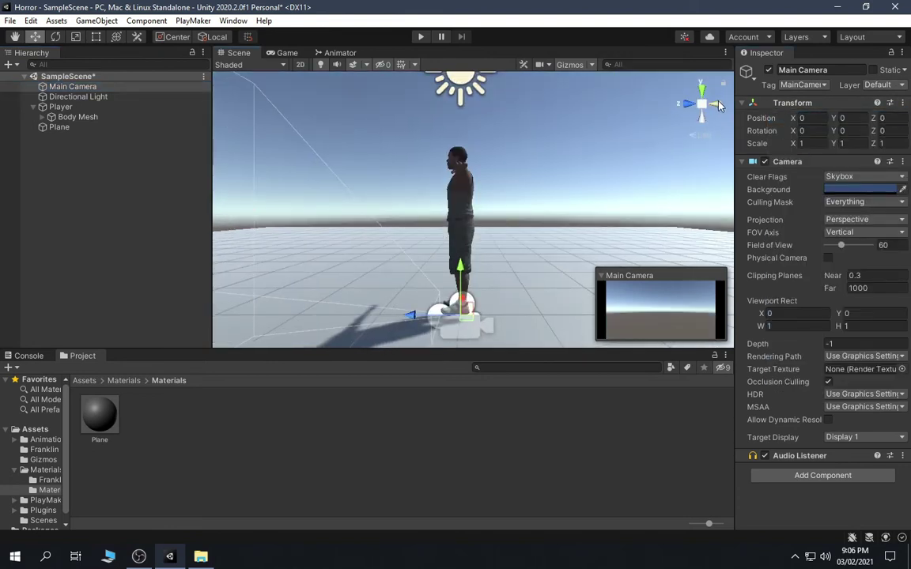
pyautogui.click(716, 105)
pyautogui.click(687, 105)
pyautogui.moveTo(455, 229); pyautogui.dragTo(463, 54)
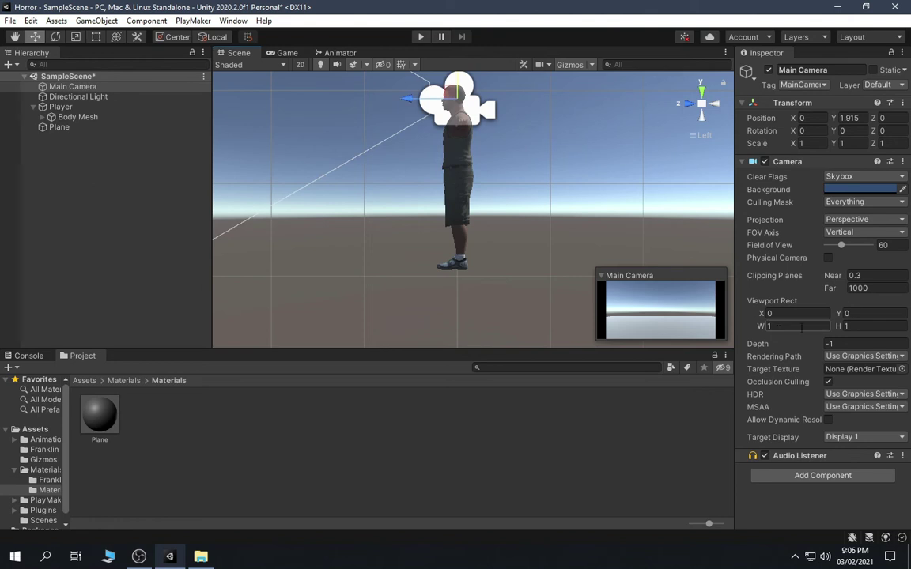
pyautogui.moveTo(833, 275); pyautogui.dragTo(470, 269)
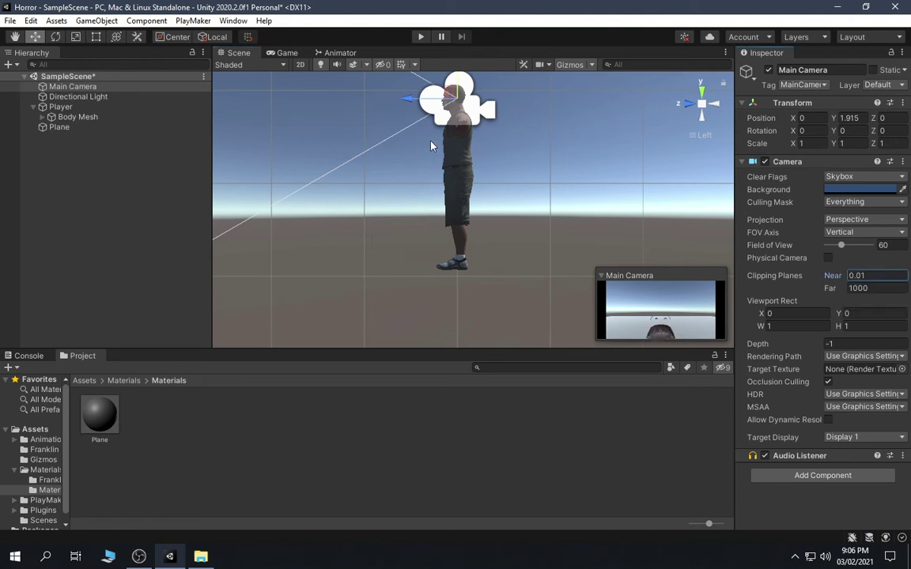
# - Make the Main Camera a child of the Player object, alongside Body Mesh
pyautogui.keyDown('alt'); pyautogui.moveTo(590, 142); pyautogui.dragTo(474, 182); pyautogui.keyUp('alt')
pyautogui.click(59, 119)
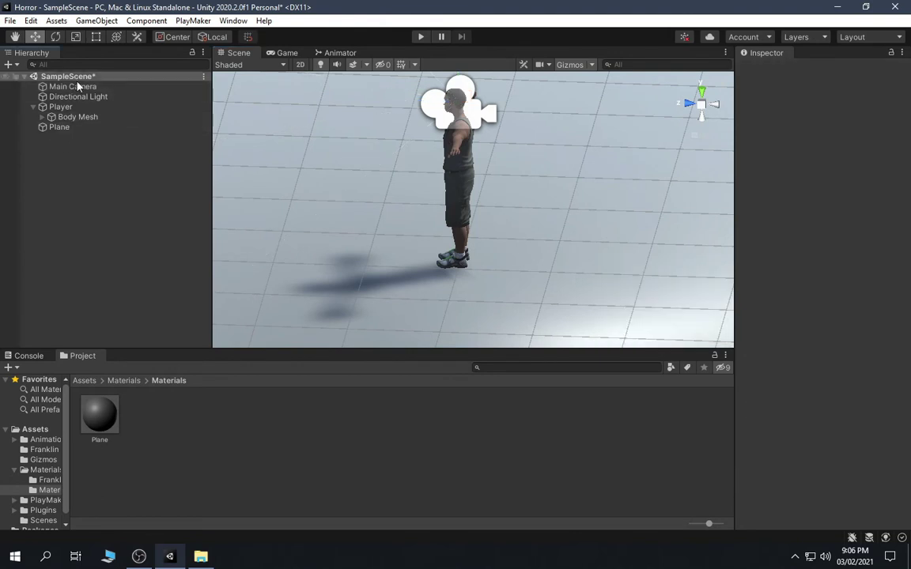
pyautogui.moveTo(77, 89); pyautogui.dragTo(64, 108)
pyautogui.click(83, 191)
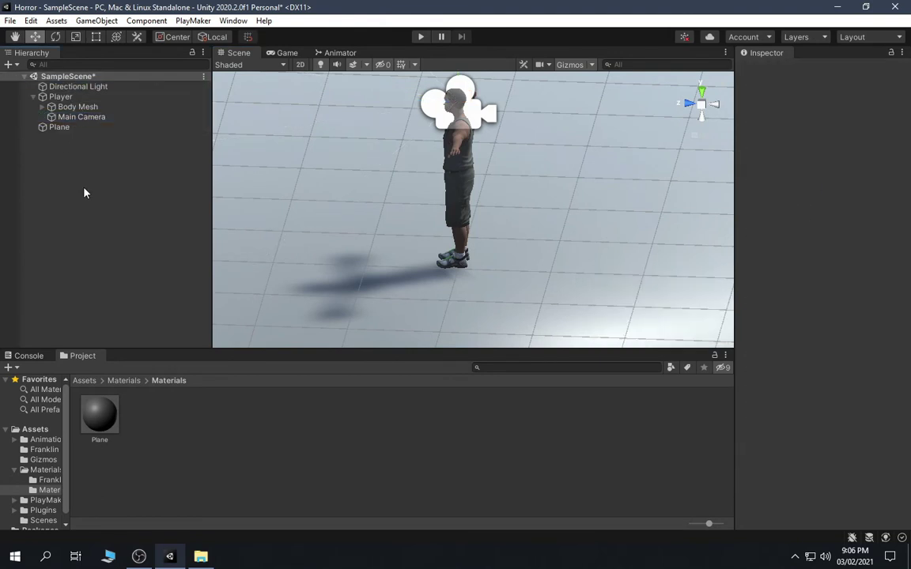
# - Preview the Main Camera's view in the Game view and inspect the character's head around the camera in the Scene view
pyautogui.click(283, 52)
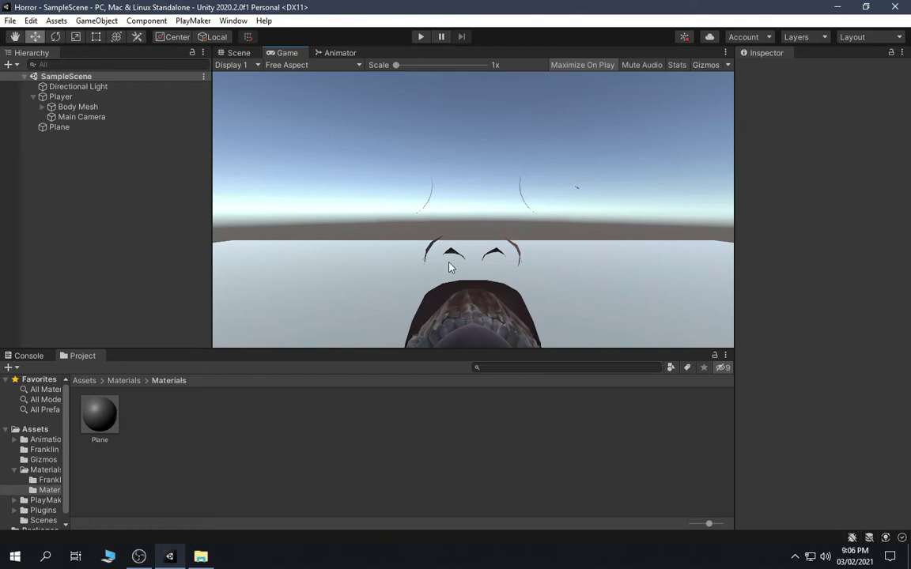
pyautogui.click(238, 53)
pyautogui.moveTo(464, 170); pyautogui.dragTo(459, 224, button='middle')
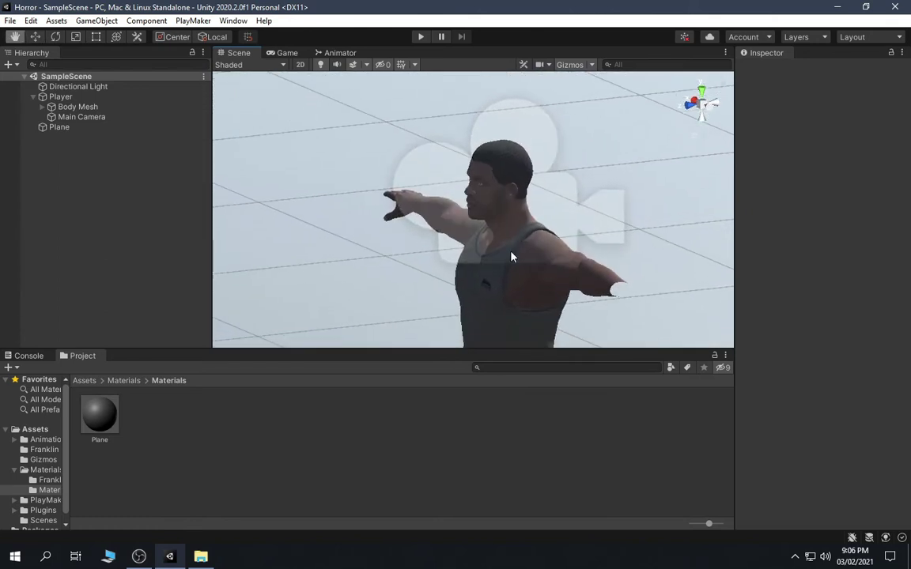
pyautogui.keyDown('alt'); pyautogui.moveTo(459, 225); pyautogui.dragTo(225, 116); pyautogui.keyUp('alt')
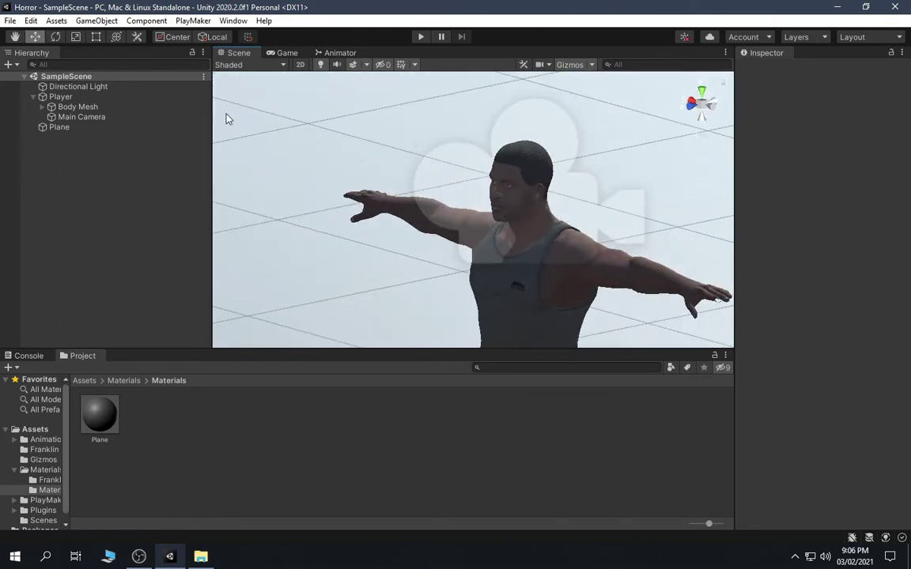
# - Expand Body Mesh in the hierarchy and examine which mesh part makes up the character's torso and arms
pyautogui.click(71, 107)
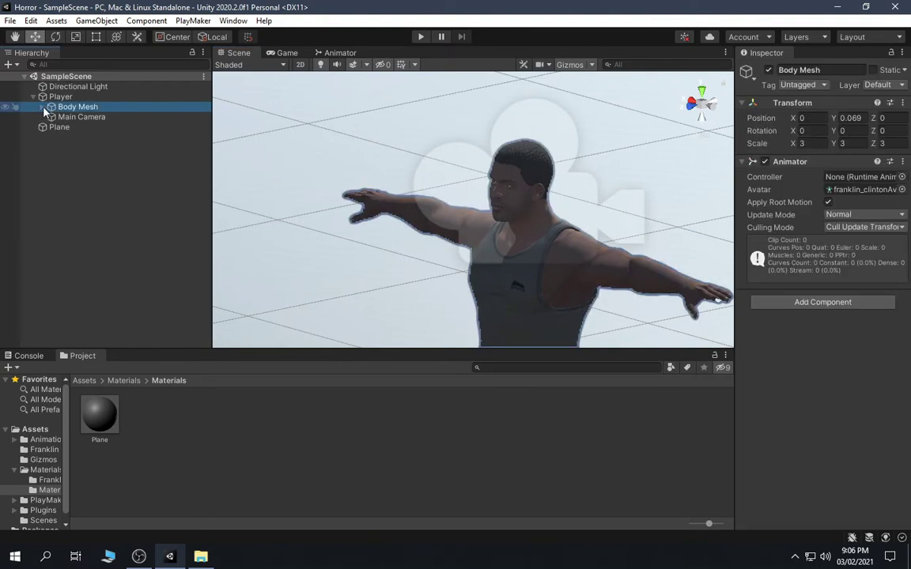
pyautogui.click(41, 107)
pyautogui.click(115, 288)
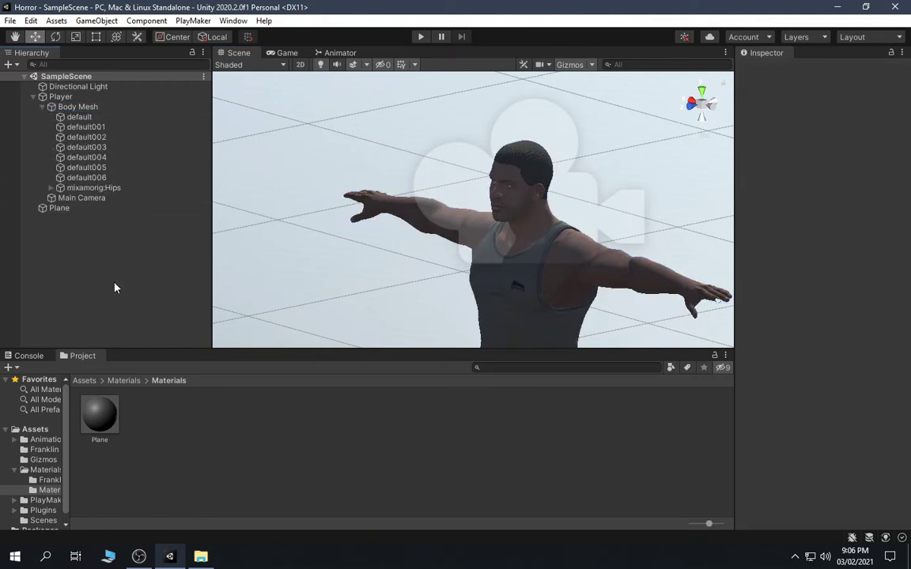
pyautogui.keyDown('alt'); pyautogui.moveTo(597, 177); pyautogui.dragTo(533, 230); pyautogui.keyUp('alt')
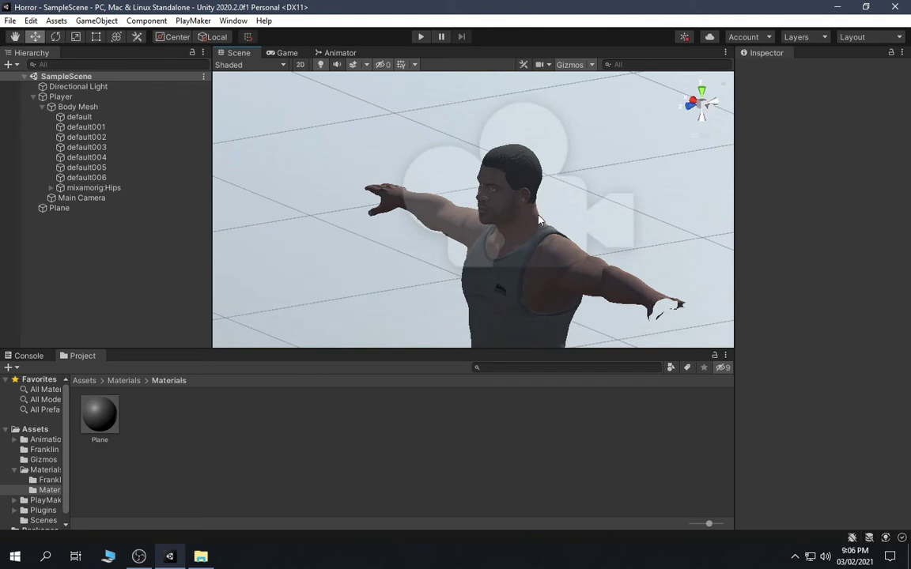
pyautogui.keyDown('alt'); pyautogui.moveTo(473, 287); pyautogui.dragTo(631, 227); pyautogui.keyUp('alt')
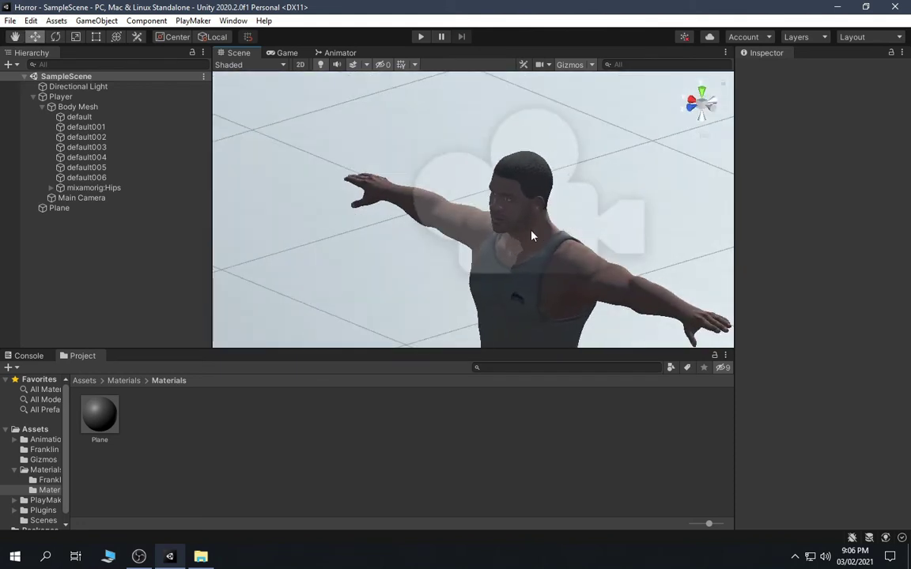
pyautogui.keyDown('alt'); pyautogui.moveTo(516, 246); pyautogui.dragTo(577, 246); pyautogui.keyUp('alt')
pyautogui.click(591, 225)
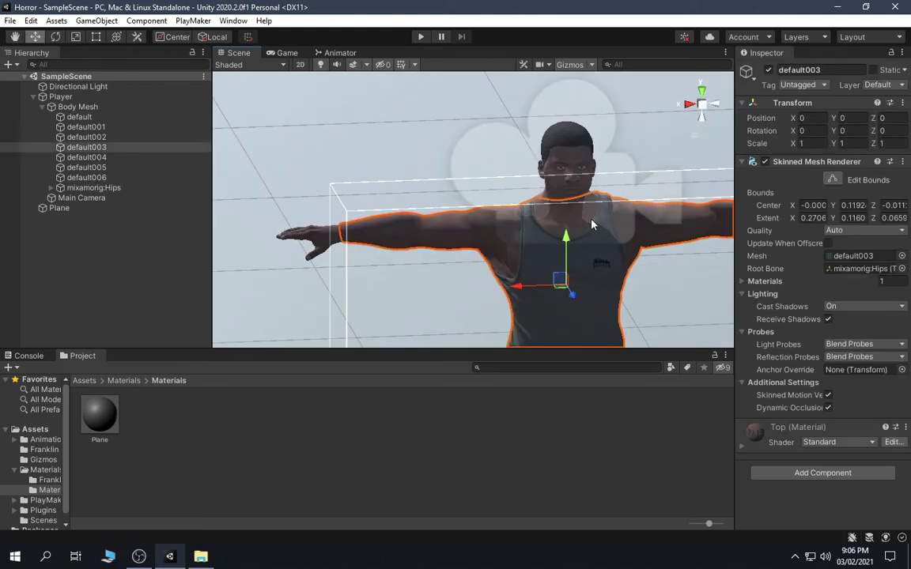
pyautogui.click(344, 241)
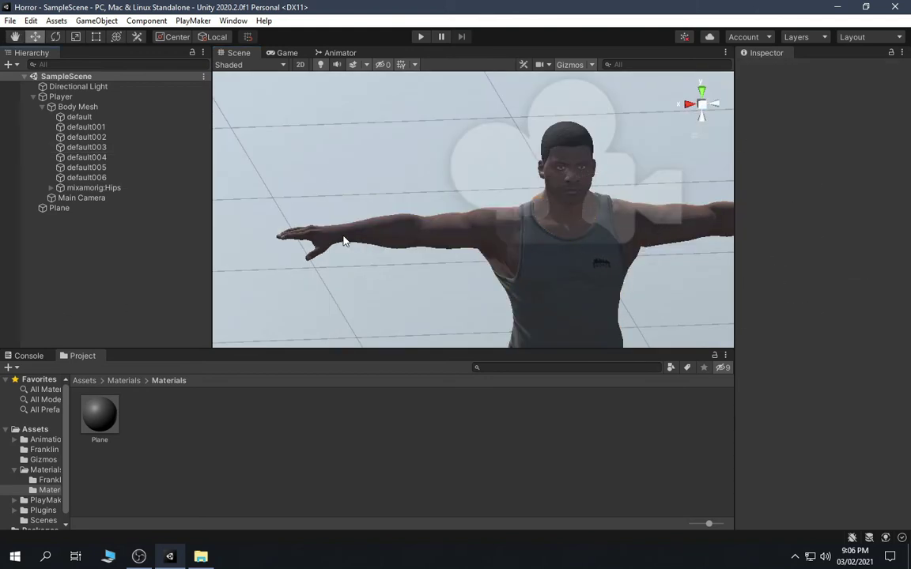
# - Examine which Body Mesh parts make up the character's head, highlighting default, default001 and default002 in the Scene view
pyautogui.click(574, 165)
pyautogui.click(575, 164)
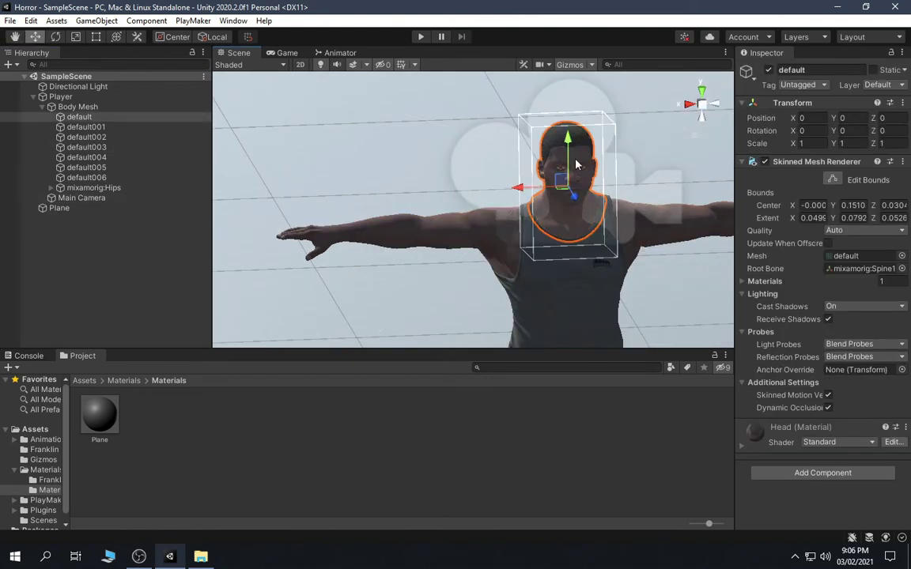
pyautogui.click(439, 256)
pyautogui.keyDown('alt'); pyautogui.moveTo(439, 256); pyautogui.dragTo(386, 258); pyautogui.keyUp('alt')
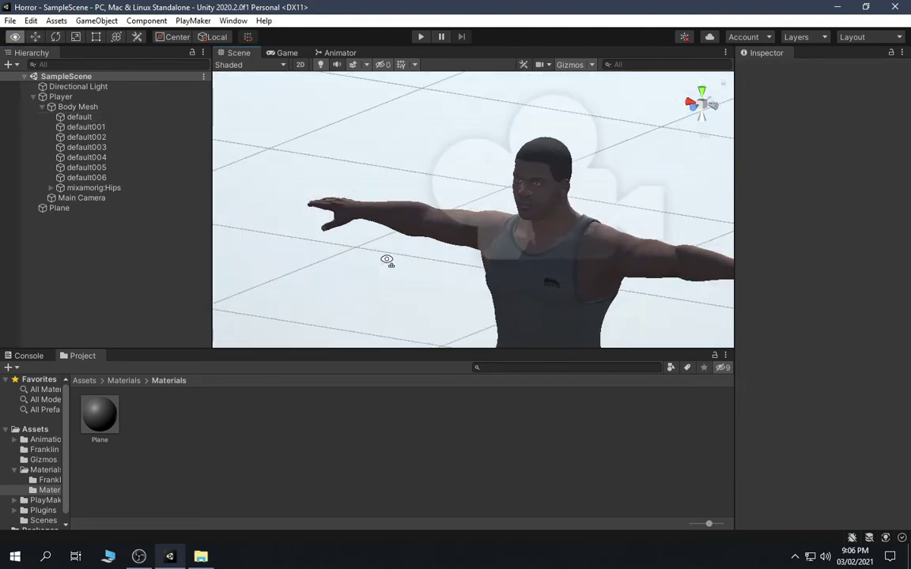
pyautogui.click(72, 116)
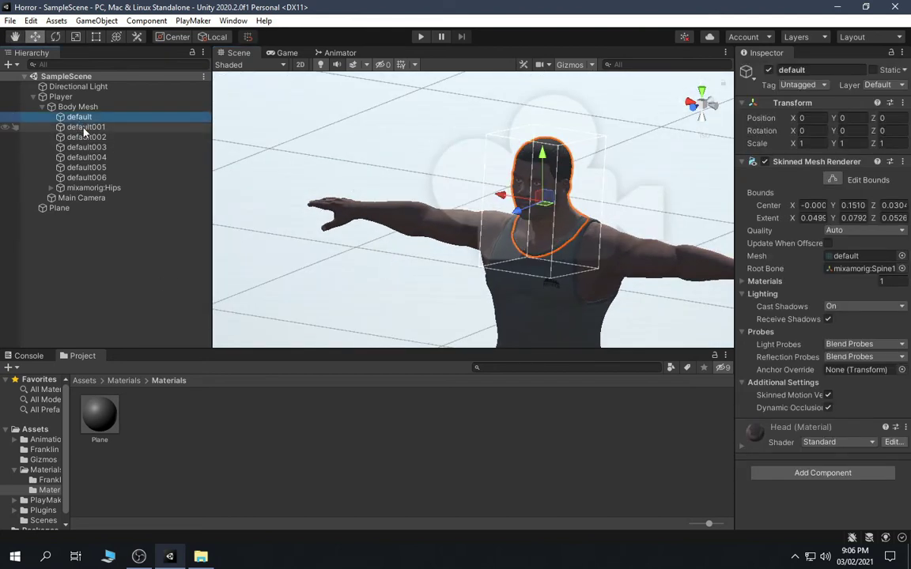
pyautogui.keyDown('ctrl'); pyautogui.click(92, 138); pyautogui.keyUp('ctrl')
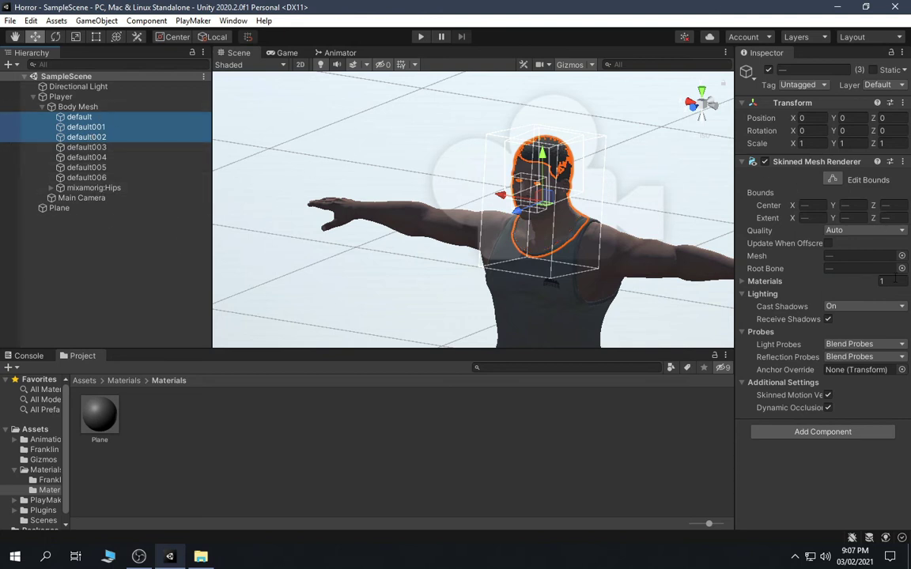
pyautogui.click(52, 286)
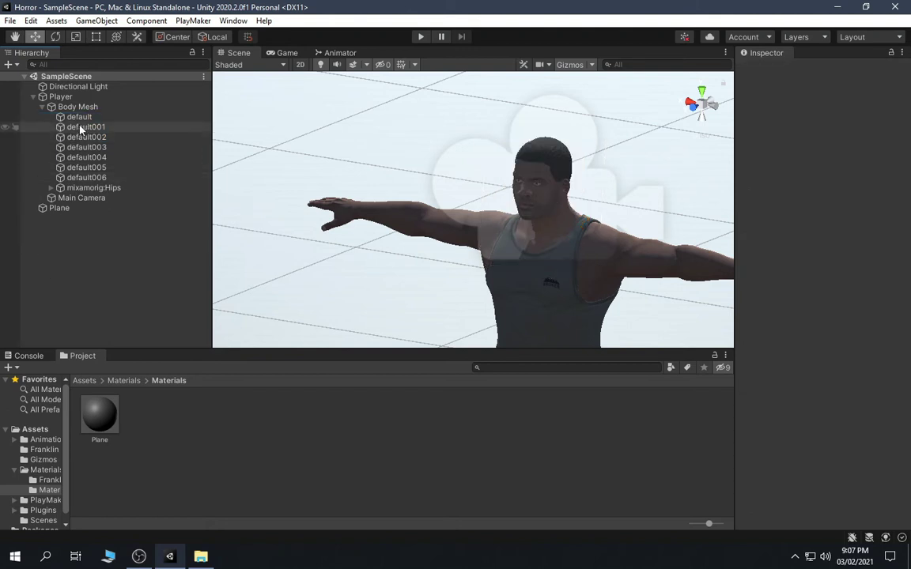
pyautogui.click(79, 117)
pyautogui.click(471, 163)
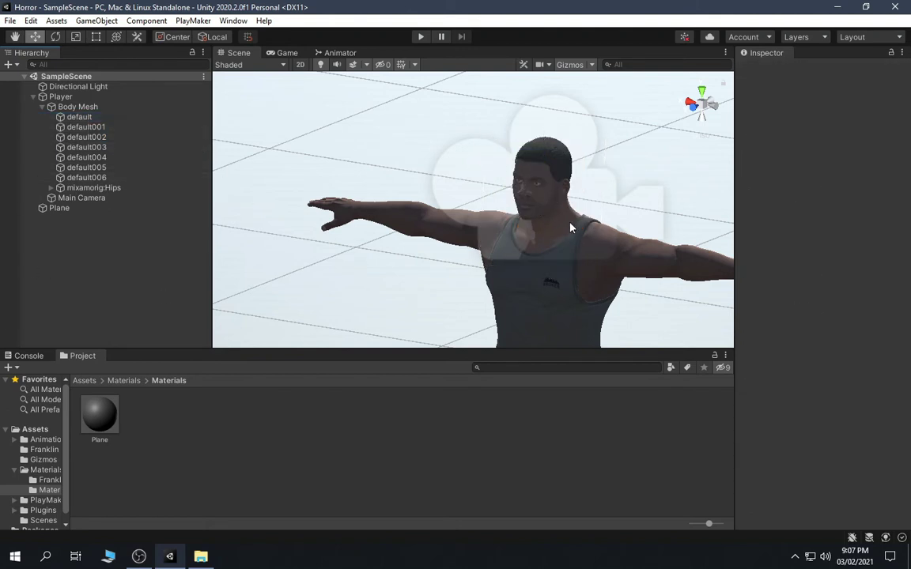
# - Set Cast Shadows to Shadows Only on the head meshes default, default001 and default002, and check the body's shadow on the ground
pyautogui.click(83, 118)
pyautogui.keyDown('ctrl'); pyautogui.click(87, 127); pyautogui.keyUp('ctrl')
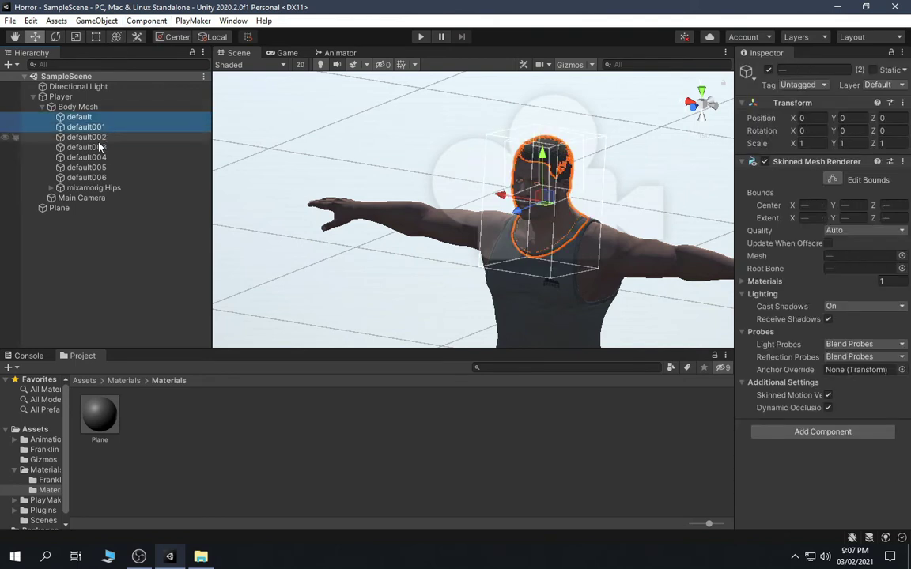
pyautogui.keyDown('ctrl'); pyautogui.click(91, 137); pyautogui.keyUp('ctrl')
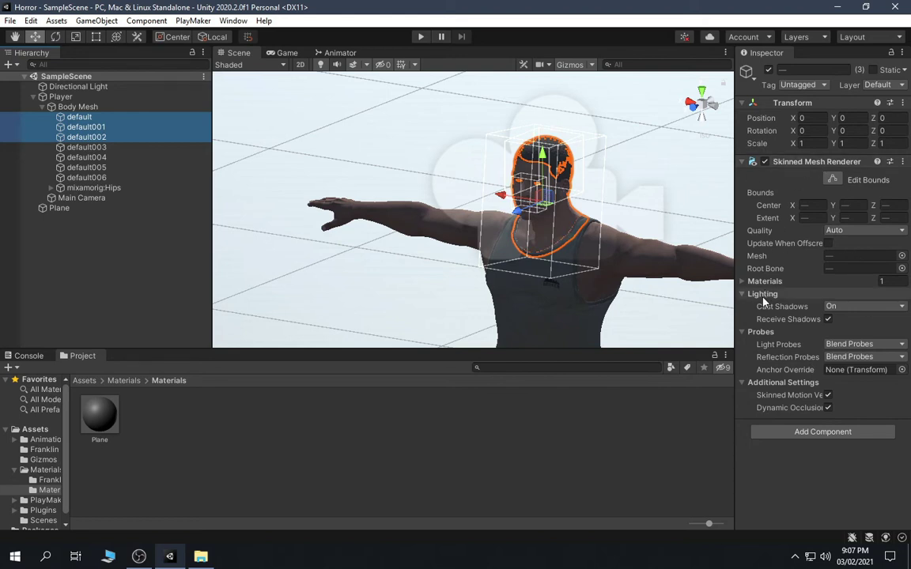
pyautogui.click(844, 307)
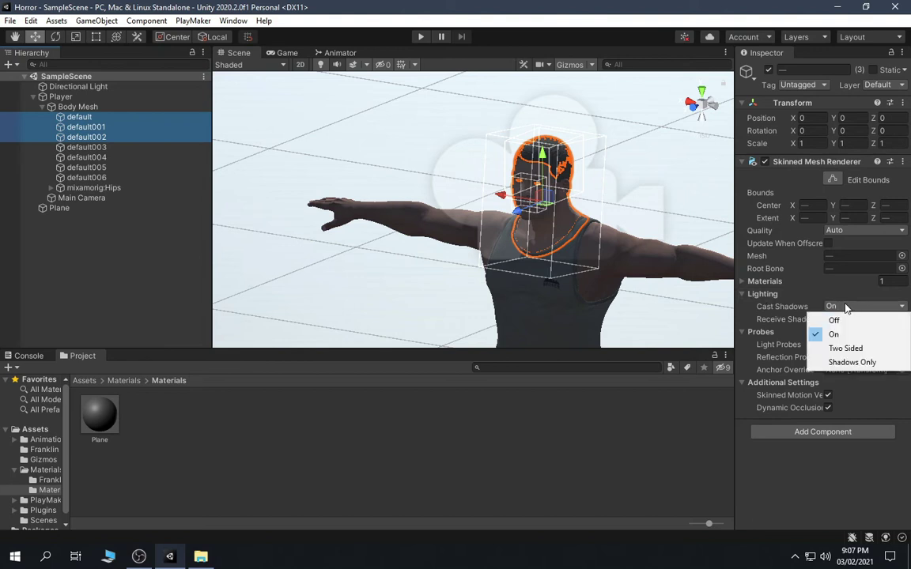
pyautogui.click(849, 365)
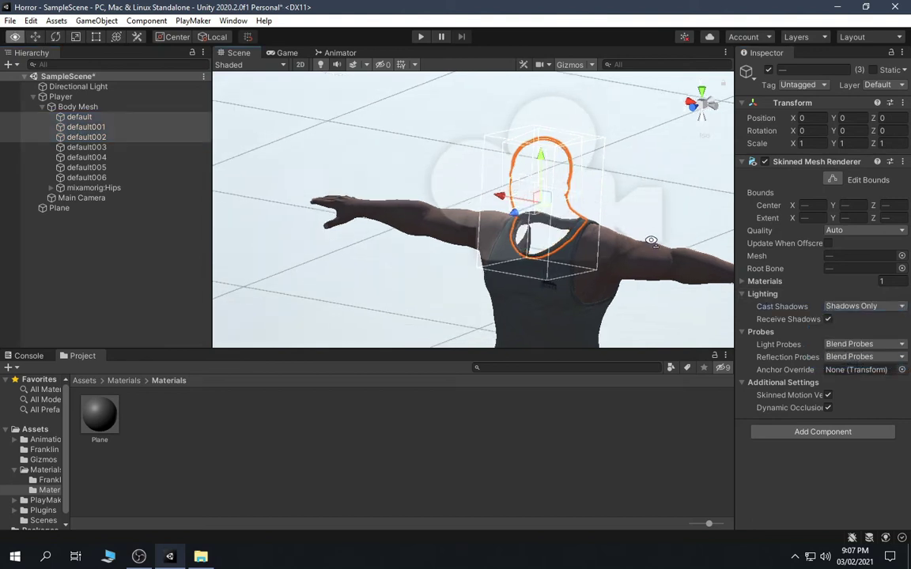
pyautogui.keyDown('alt'); pyautogui.moveTo(475, 255); pyautogui.dragTo(698, 262); pyautogui.keyUp('alt')
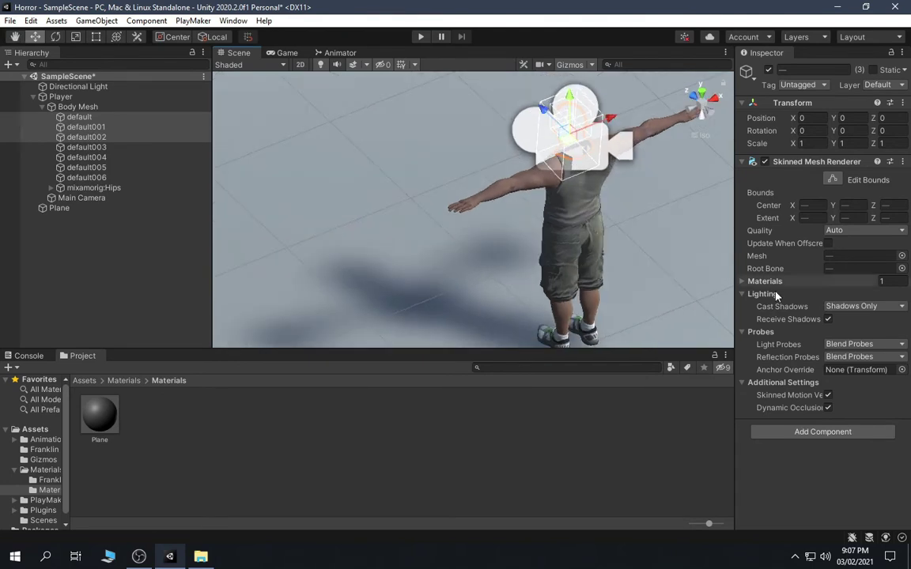
# - Try Cast Shadows Off on the three head meshes to compare the ground shadow, and restore Shadows Only
pyautogui.click(858, 308)
pyautogui.click(834, 320)
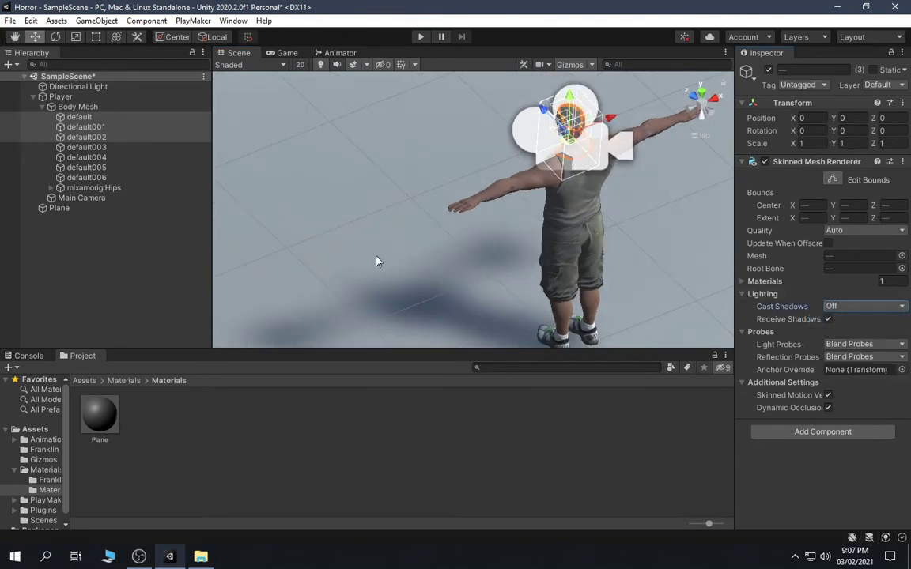
pyautogui.click(858, 307)
pyautogui.click(842, 364)
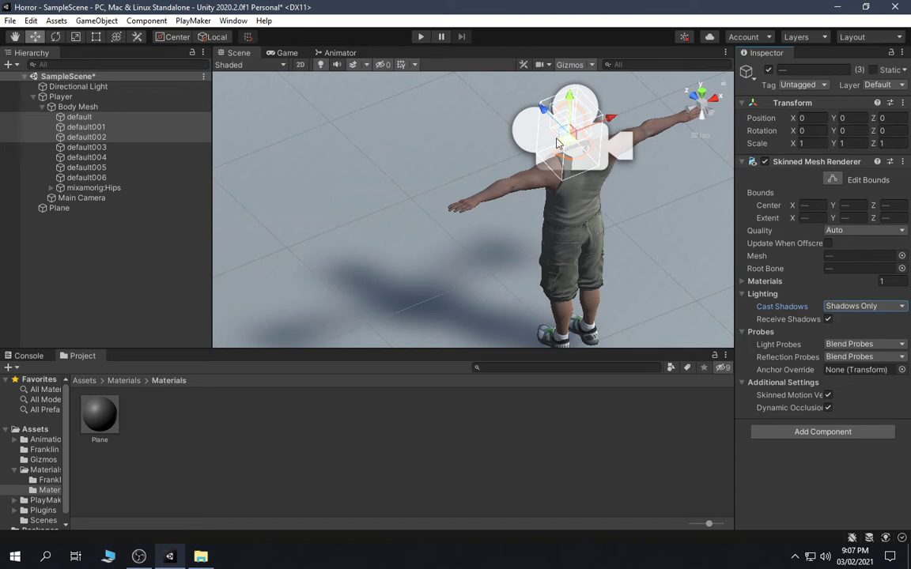
# - Deselect the head meshes and inspect the headless character in both the Game view and the Scene view
pyautogui.keyDown('alt'); pyautogui.moveTo(591, 117); pyautogui.dragTo(280, 273); pyautogui.keyUp('alt')
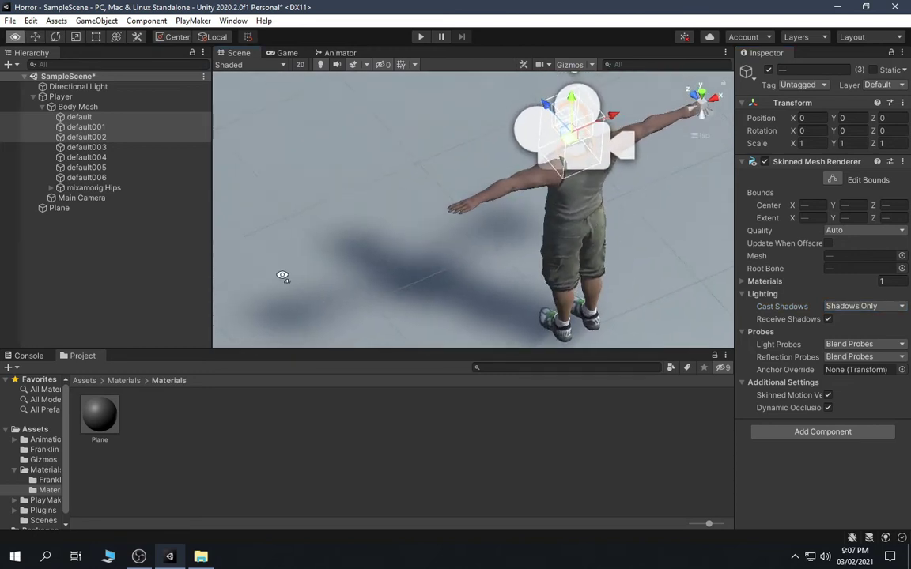
pyautogui.click(121, 266)
pyautogui.click(279, 53)
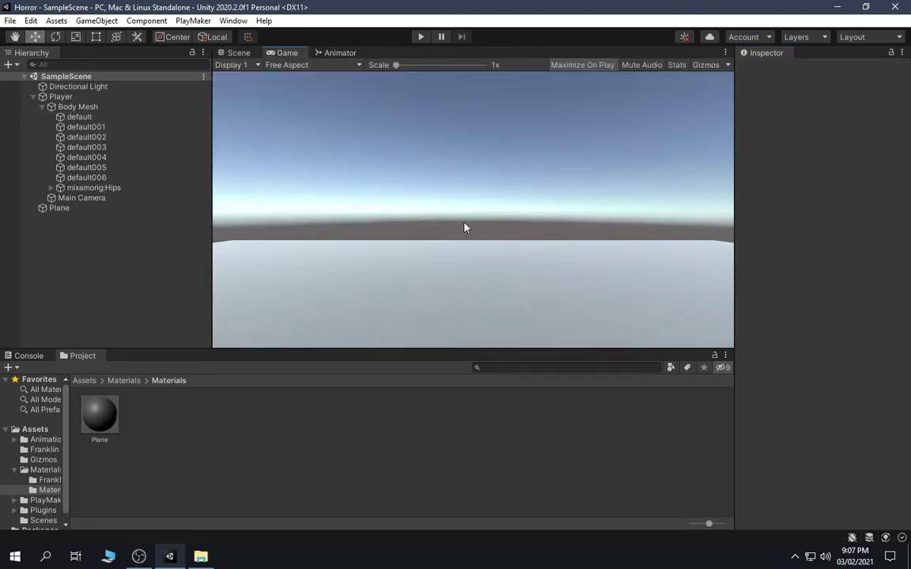
pyautogui.click(238, 53)
pyautogui.keyDown('alt'); pyautogui.moveTo(451, 181); pyautogui.dragTo(329, 197); pyautogui.keyUp('alt')
pyautogui.click(688, 108)
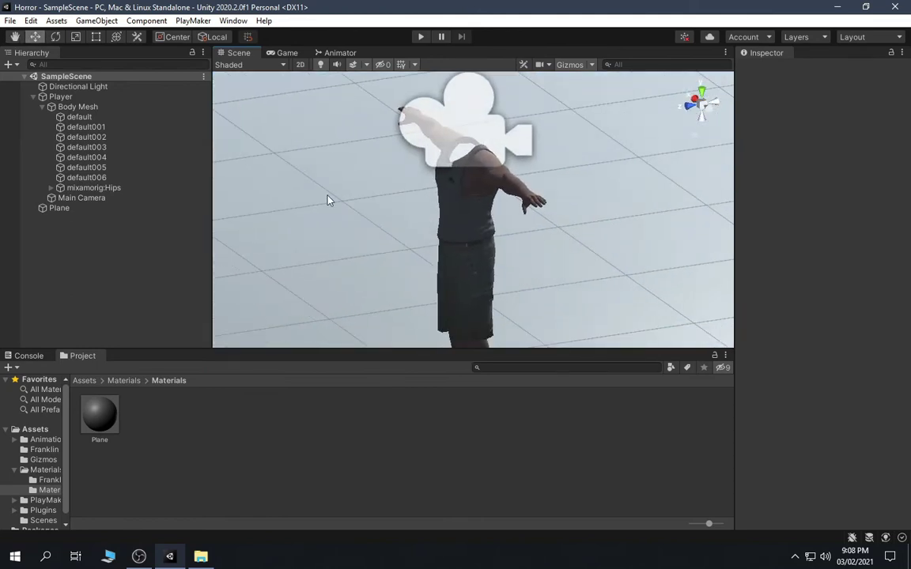
# - Collapse the Player hierarchy, and open the Assets/Animation/Franklin folder together with the Franklin controller's Animator graph
pyautogui.click(42, 107)
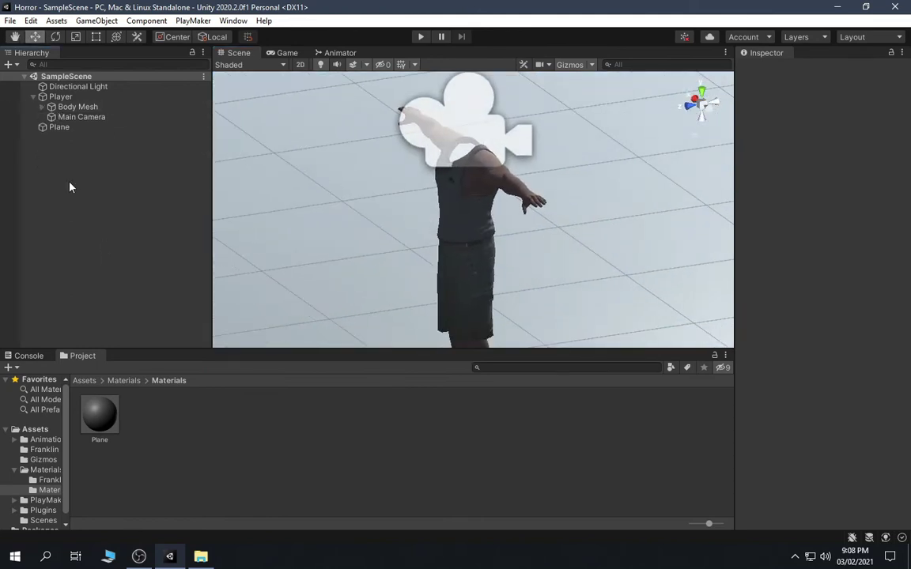
pyautogui.click(32, 97)
pyautogui.click(123, 380)
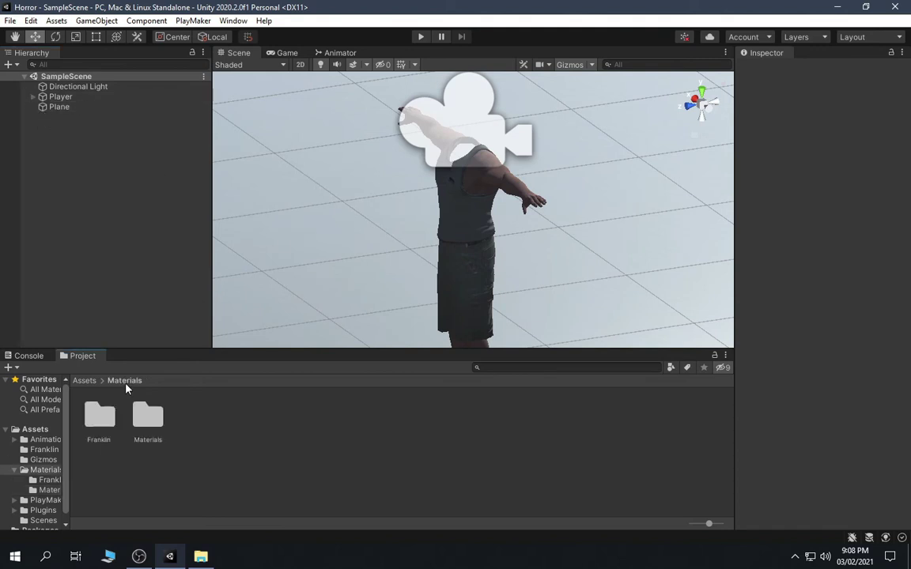
pyautogui.click(84, 380)
pyautogui.moveTo(490, 142); pyautogui.dragTo(441, 210, button='right')
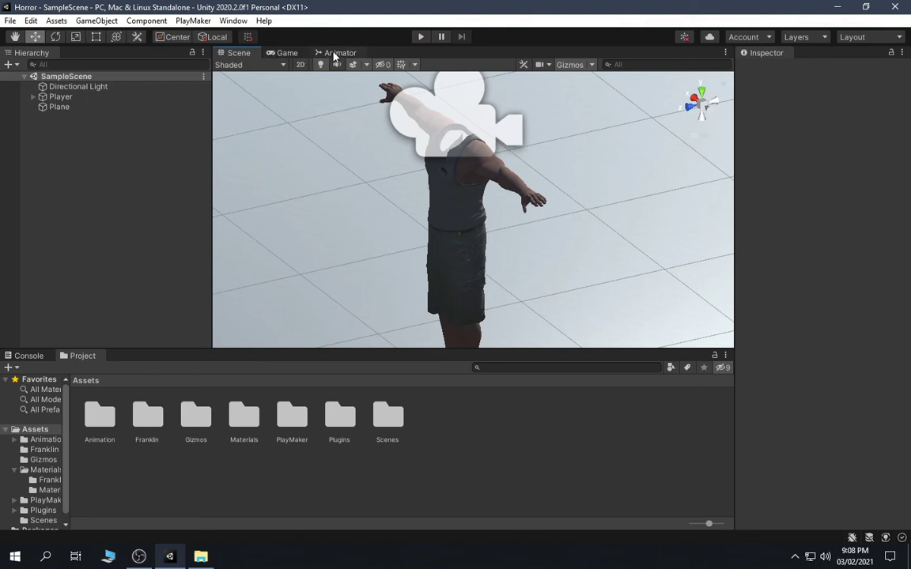
pyautogui.doubleClick(99, 416)
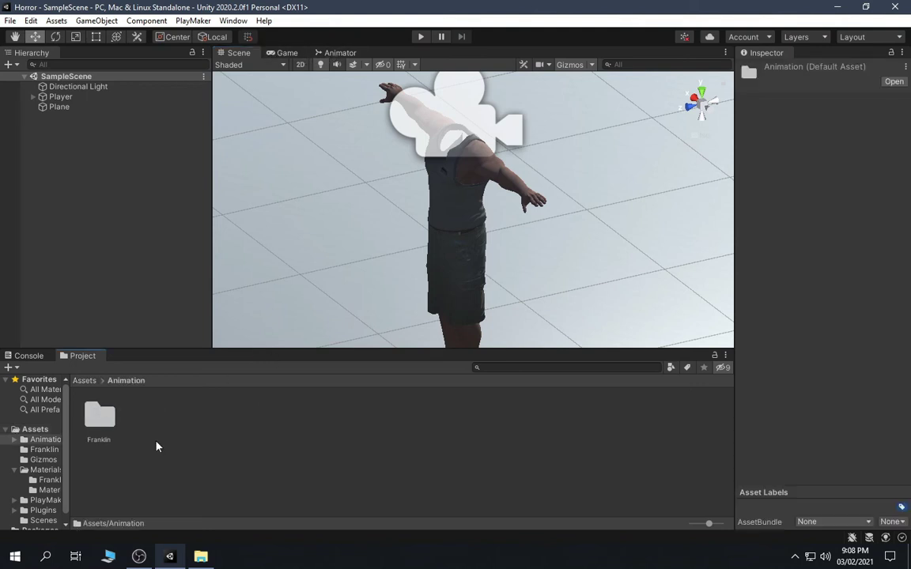
pyautogui.doubleClick(111, 421)
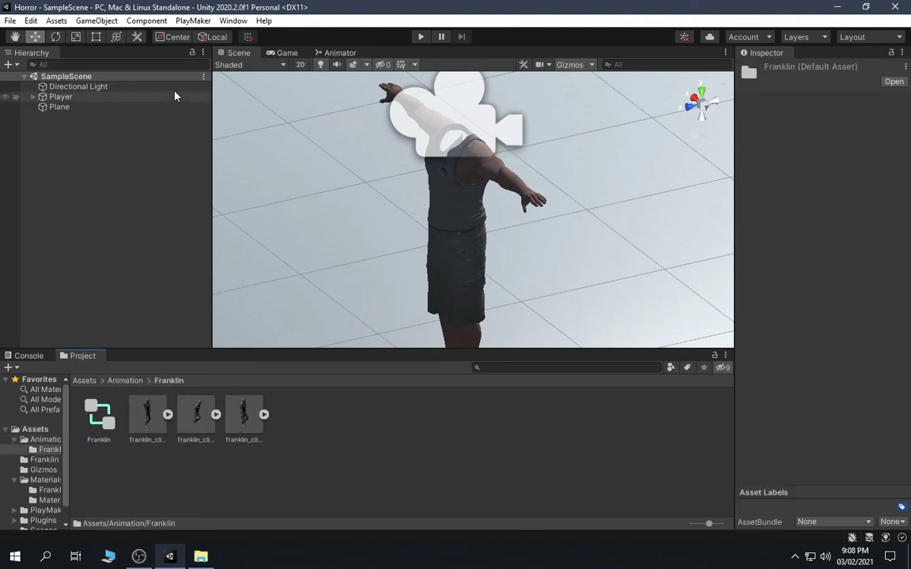
pyautogui.click(346, 49)
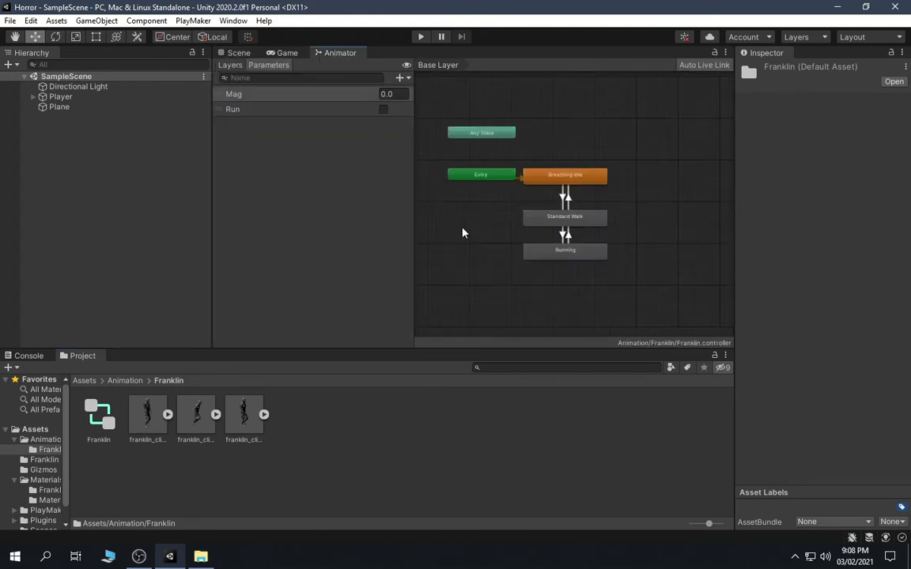
# - Delete the Running, Breathing Idle and Standard Walk states and the Run parameter from the Franklin controller
pyautogui.click(558, 245)
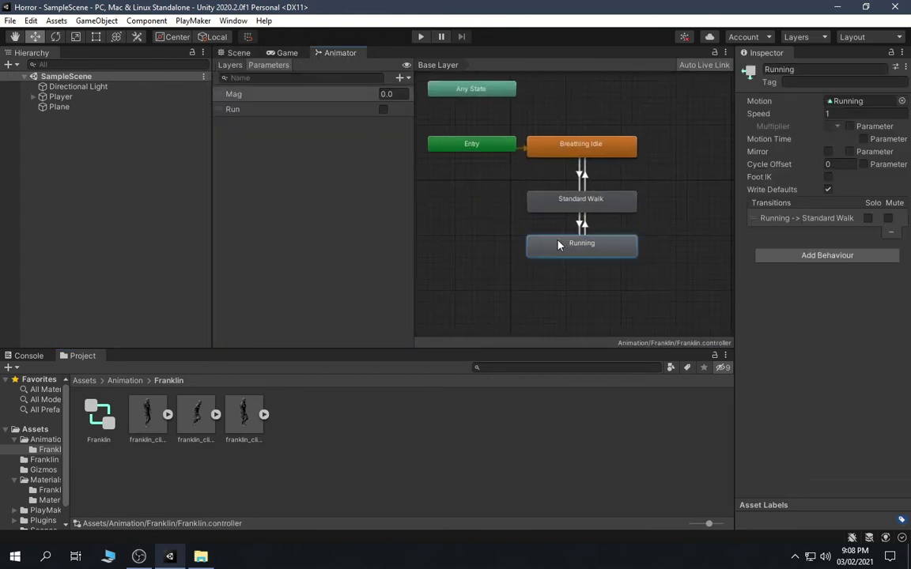
pyautogui.press('Delete')
pyautogui.moveTo(544, 242); pyautogui.dragTo(576, 146)
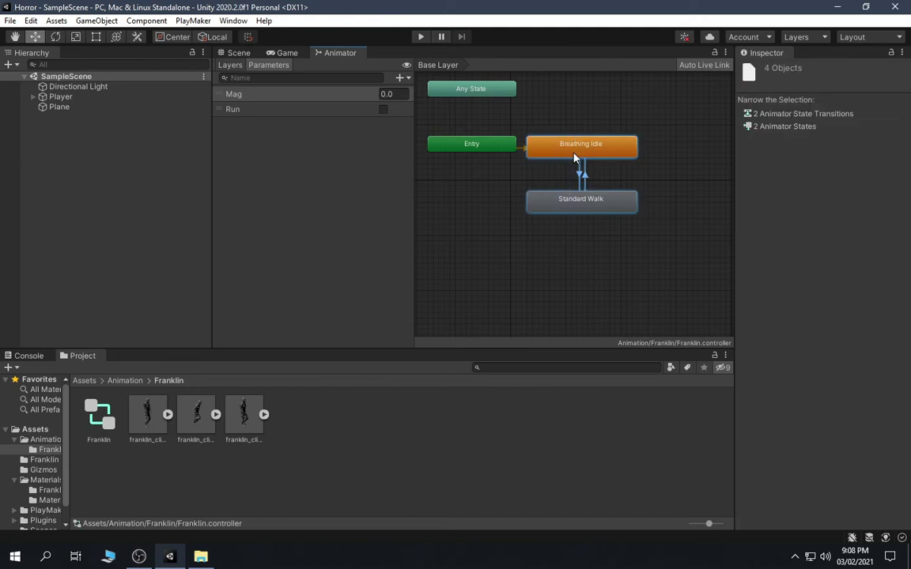
pyautogui.press('Delete')
pyautogui.click(265, 113)
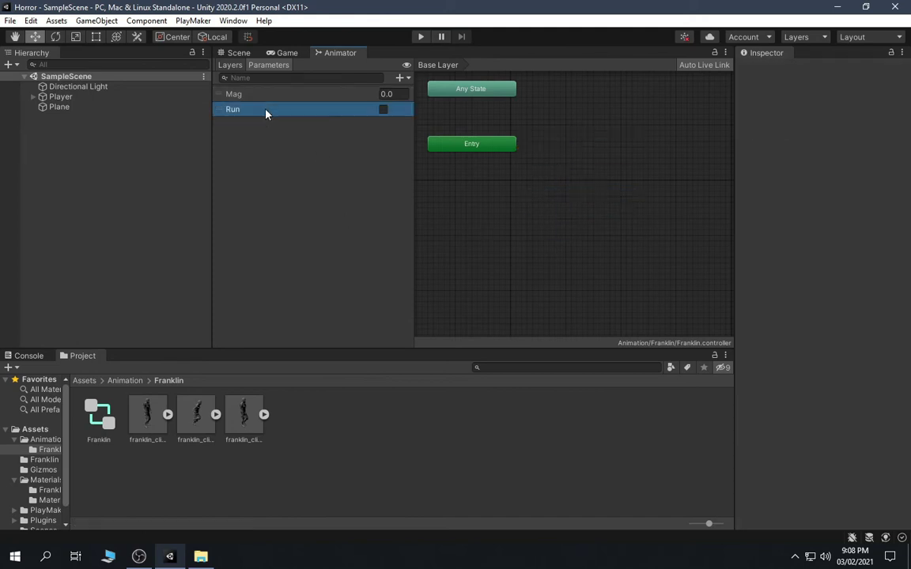
pyautogui.press('Delete')
pyautogui.click(449, 293)
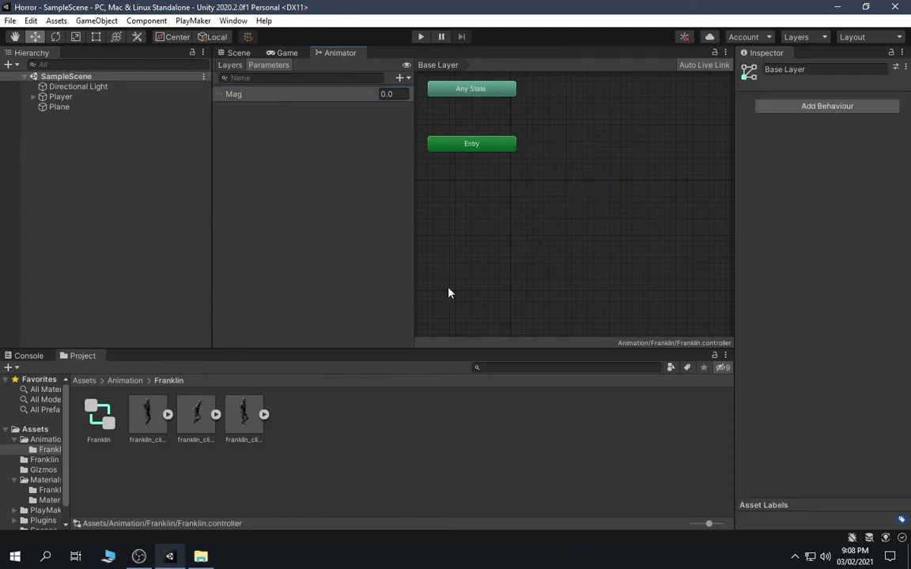
# - Add the Breathing Idle clip as the default state and place the Standard Walk clip as a state below it
pyautogui.moveTo(171, 403); pyautogui.dragTo(589, 151)
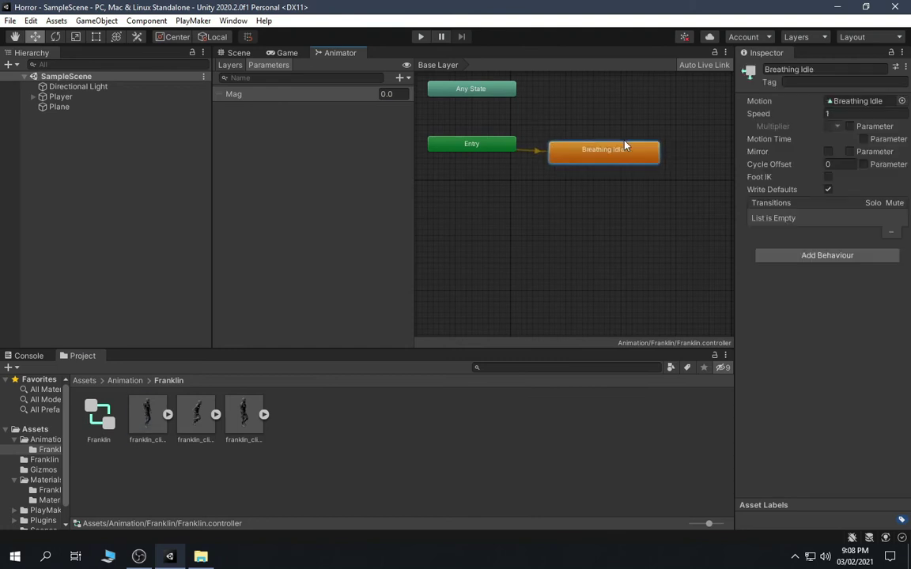
pyautogui.click(263, 414)
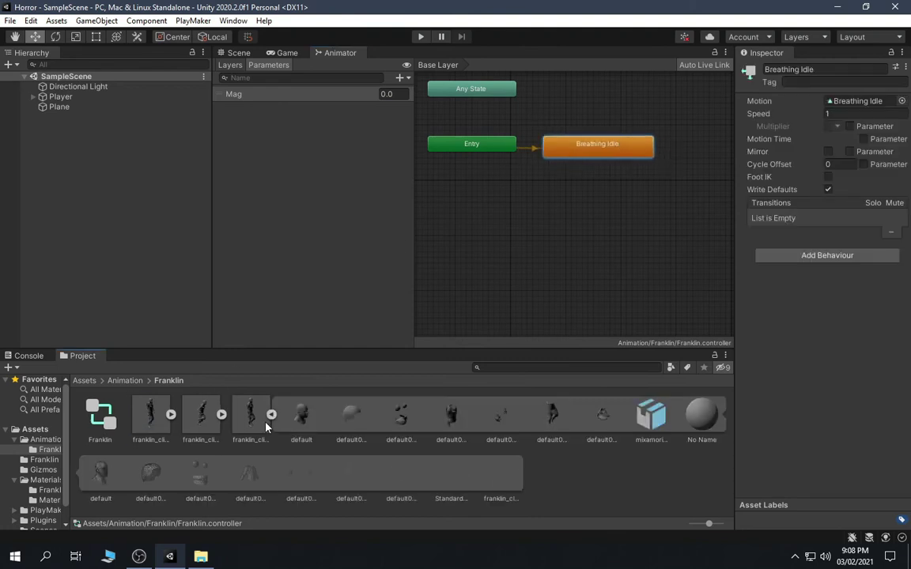
pyautogui.moveTo(263, 415); pyautogui.dragTo(597, 209)
# - Create transitions both ways between Breathing Idle and Standard Walk, and disable Has Exit Time on the idle-to-walk transition
pyautogui.rightClick(587, 150)
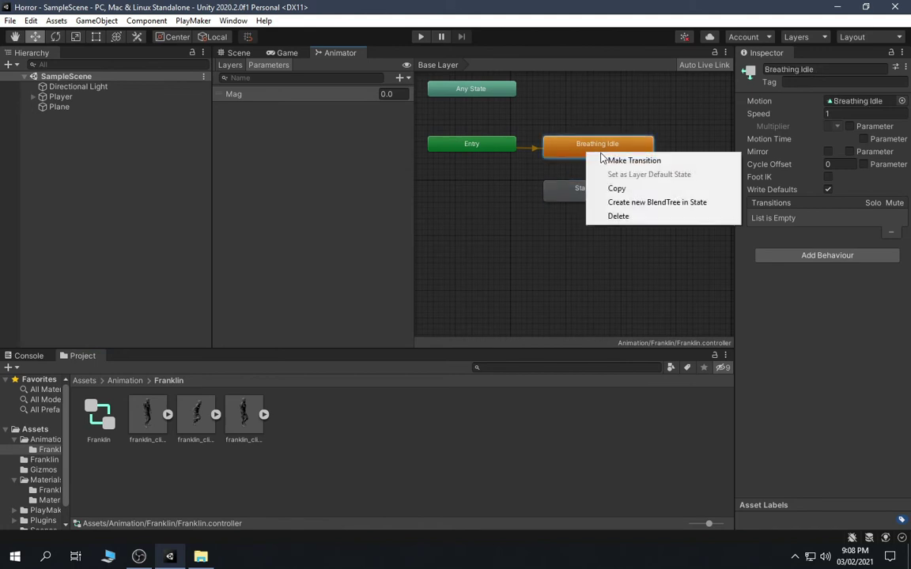
pyautogui.click(615, 158)
pyautogui.click(579, 200)
pyautogui.rightClick(583, 189)
pyautogui.click(602, 199)
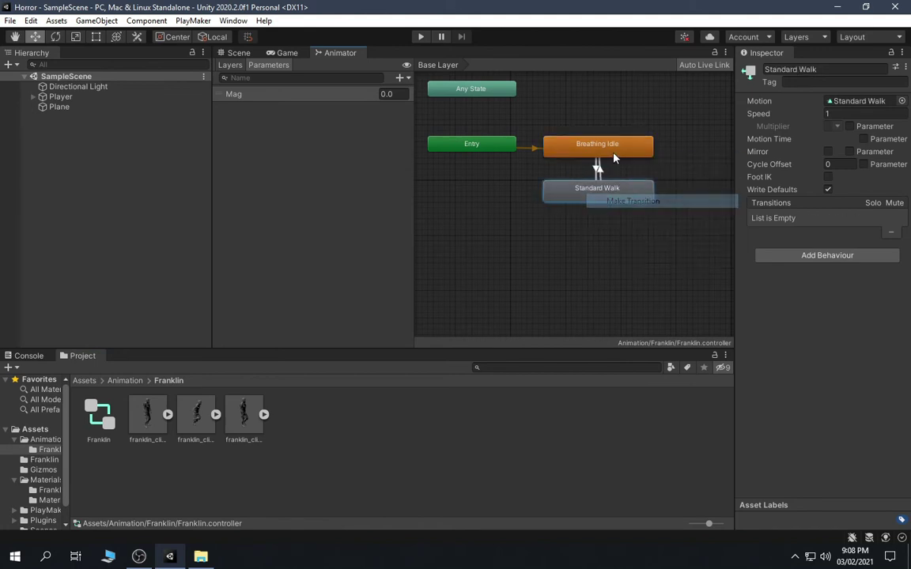
pyautogui.click(597, 152)
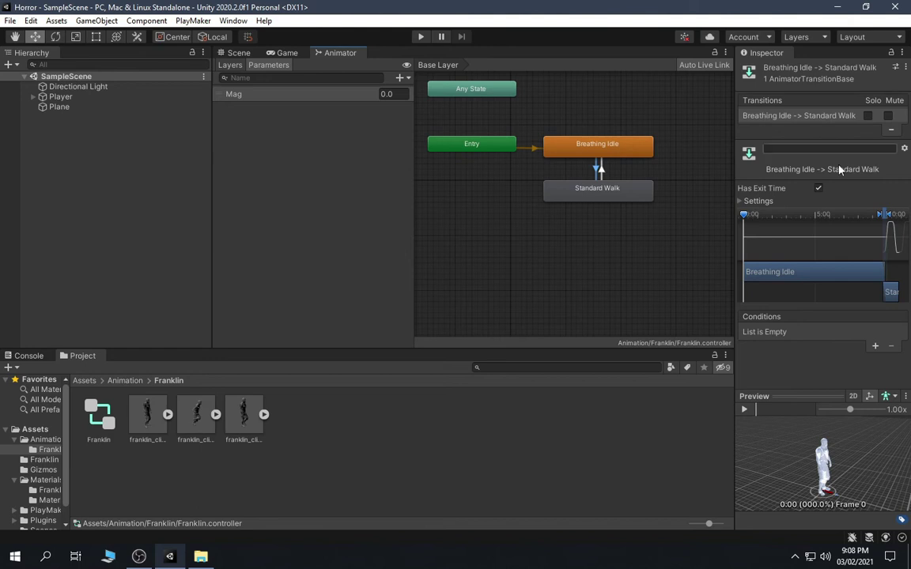
pyautogui.click(819, 189)
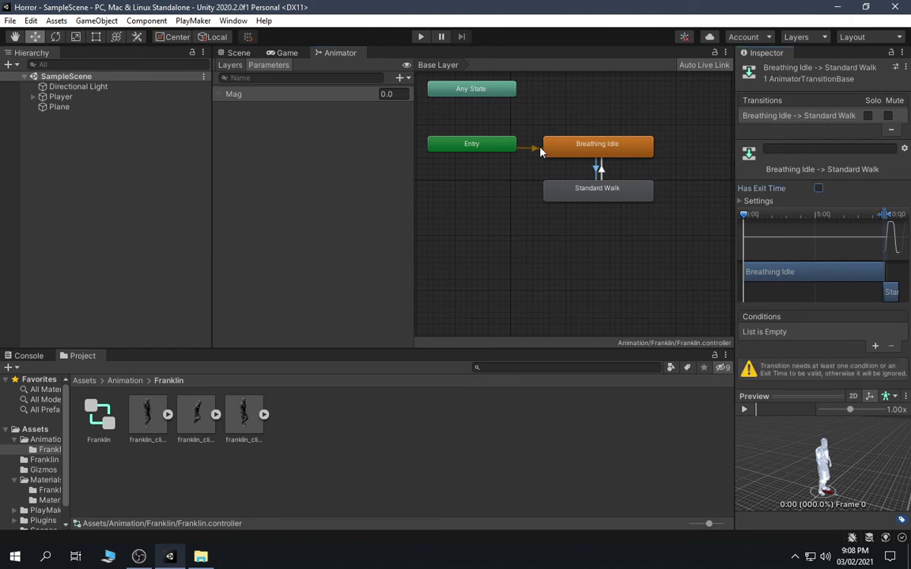
pyautogui.click(407, 79)
pyautogui.click(419, 89)
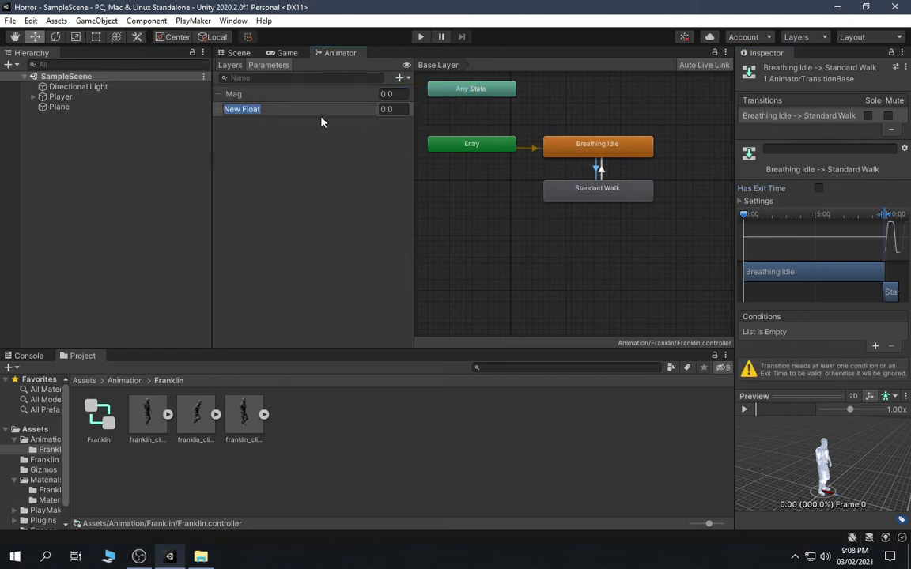
pyautogui.click(221, 110)
pyautogui.press('Delete')
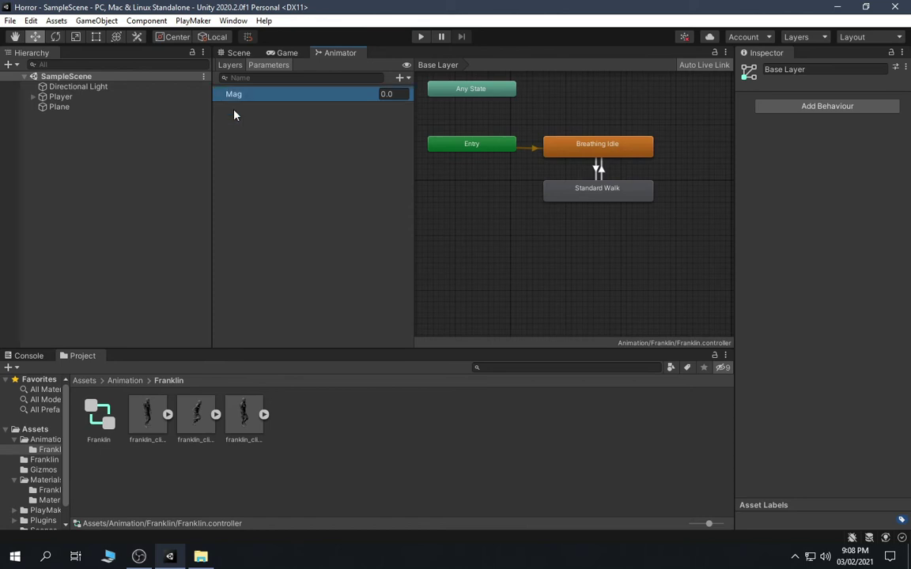
# - Examine the rig and animation import settings of the Breathing Idle clip, including its looping and Bake Into Pose options
pyautogui.click(601, 170)
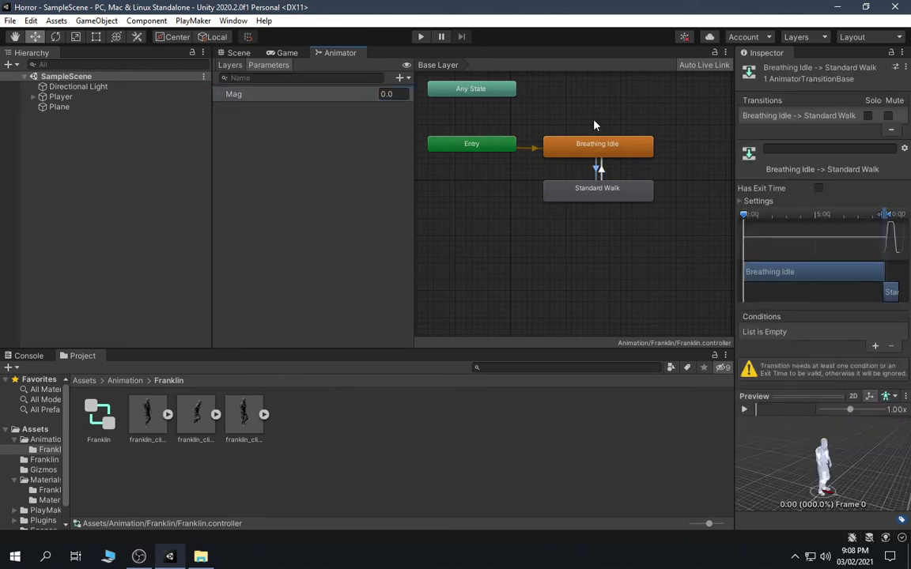
pyautogui.click(590, 199)
pyautogui.click(595, 150)
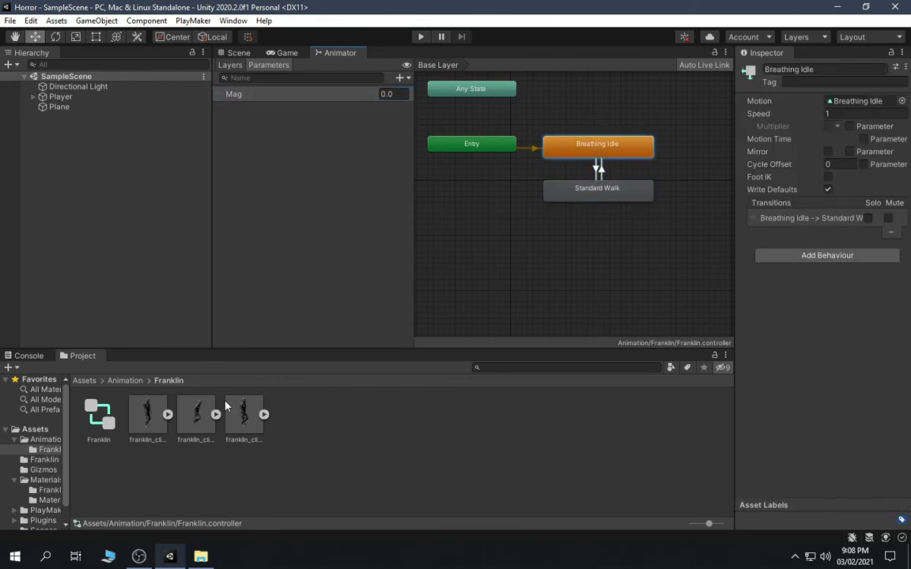
pyautogui.click(158, 415)
pyautogui.click(811, 102)
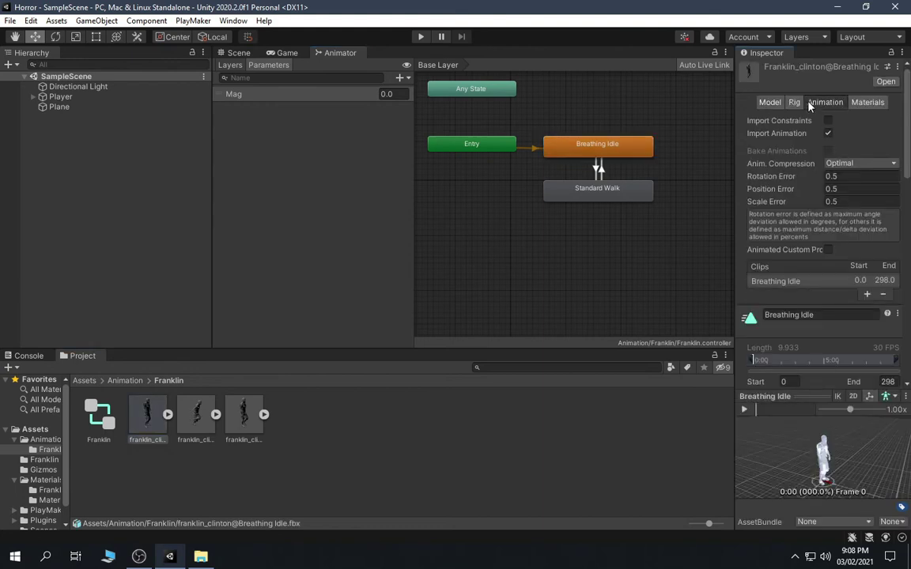
pyautogui.click(794, 102)
pyautogui.click(825, 102)
pyautogui.scroll(-8, 840, 250)
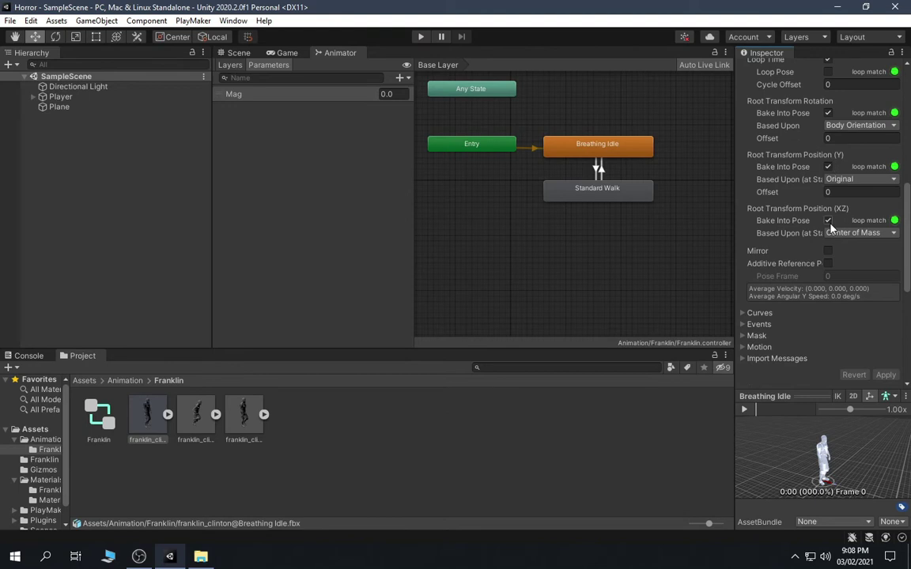
pyautogui.scroll(4, 837, 155)
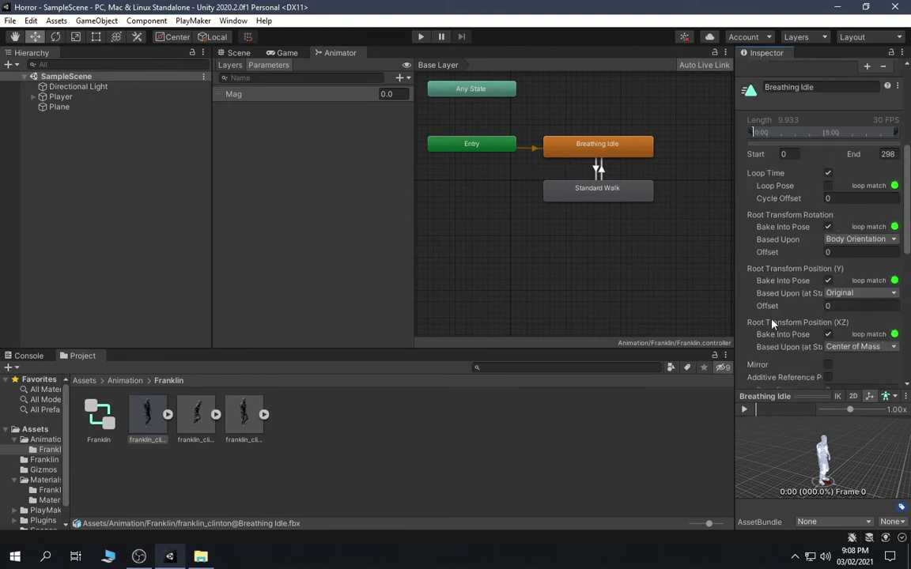
# - Examine the rig and animation import settings of the Standard Walk clip, including its Root Transform options
pyautogui.click(623, 196)
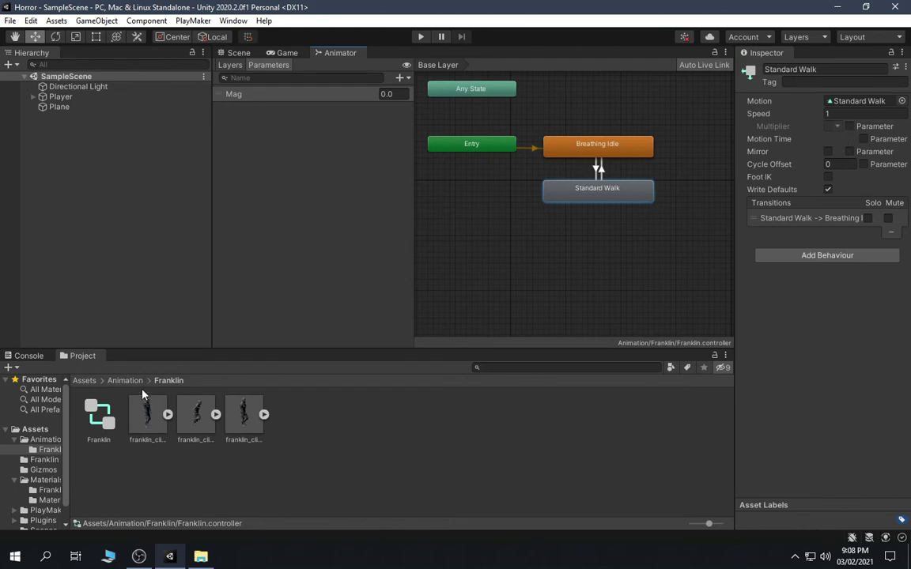
pyautogui.click(242, 424)
pyautogui.click(795, 104)
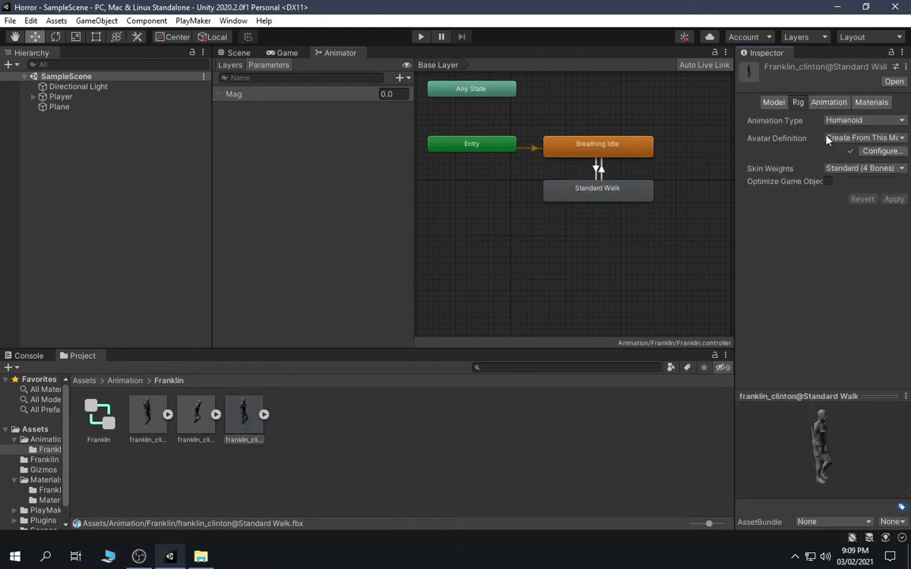
pyautogui.click(824, 102)
pyautogui.scroll(-5, 845, 174)
pyautogui.scroll(-3, 844, 173)
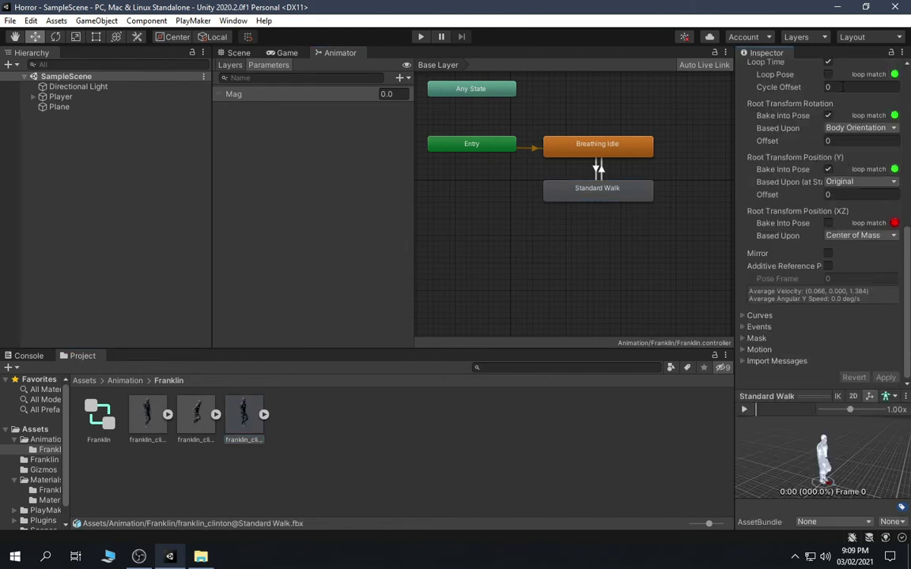
pyautogui.click(540, 248)
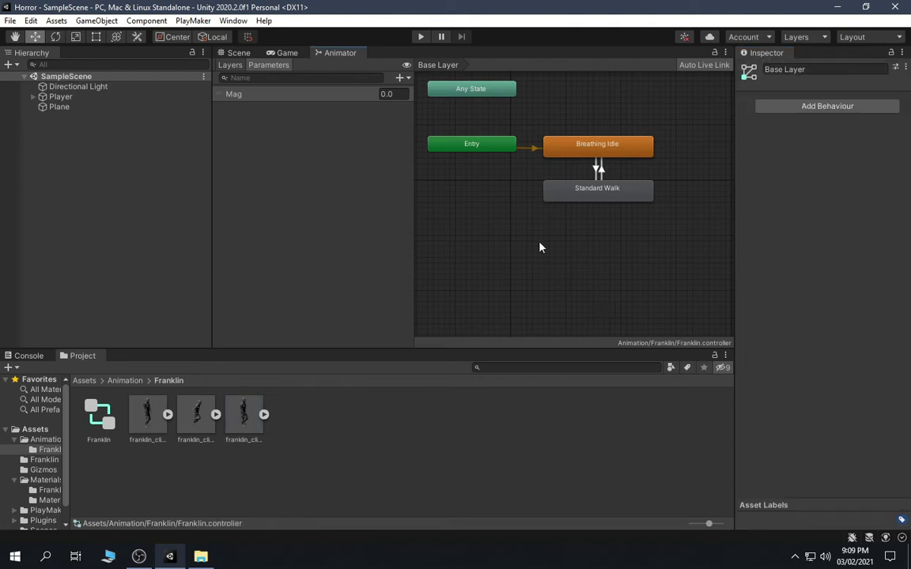
# - Add a condition to the Breathing Idle to Standard Walk transition requiring Mag to be Greater than 0.1
pyautogui.click(598, 168)
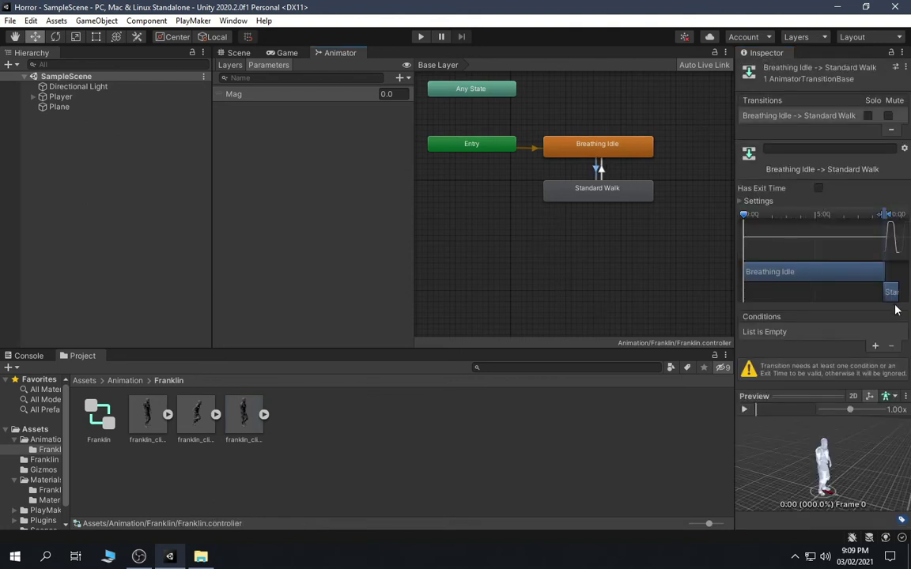
pyautogui.click(875, 345)
pyautogui.click(881, 332)
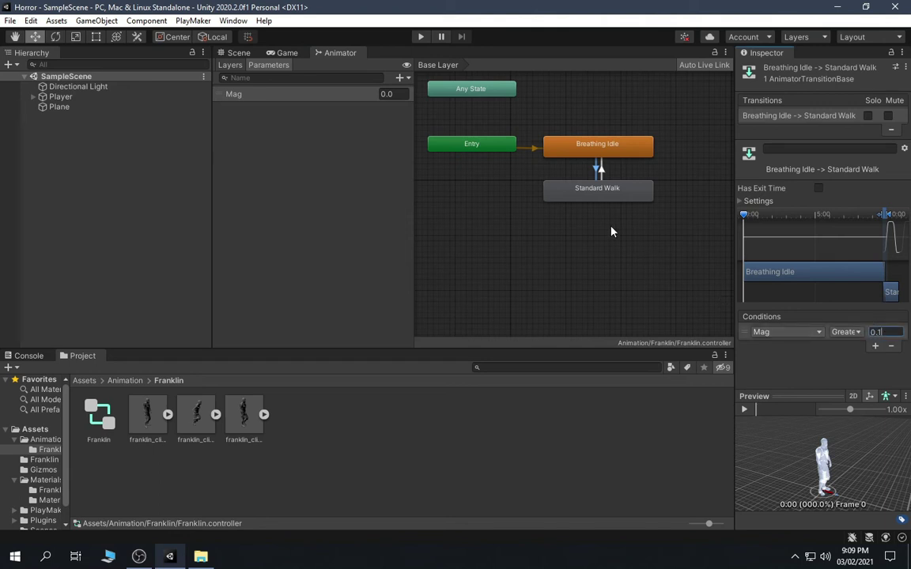
# - Disable Has Exit Time on the Standard Walk to Breathing Idle transition and give it a Mag Less condition
pyautogui.click(600, 167)
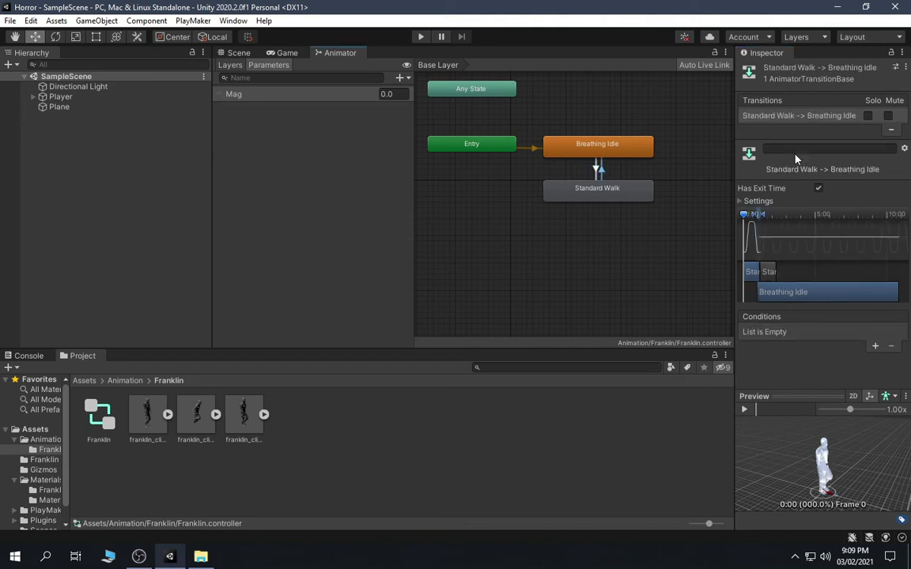
pyautogui.click(818, 188)
pyautogui.click(875, 346)
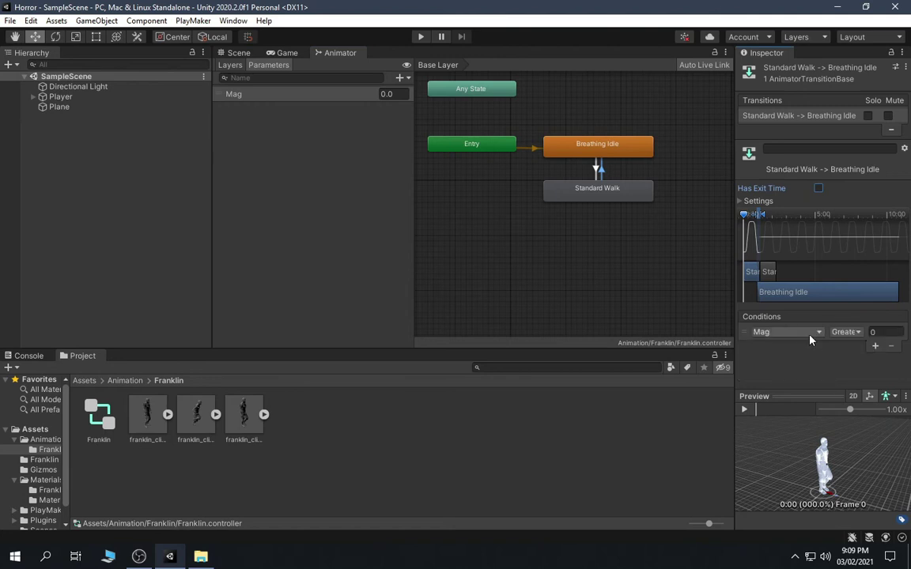
pyautogui.click(860, 332)
pyautogui.click(854, 359)
pyautogui.click(880, 332)
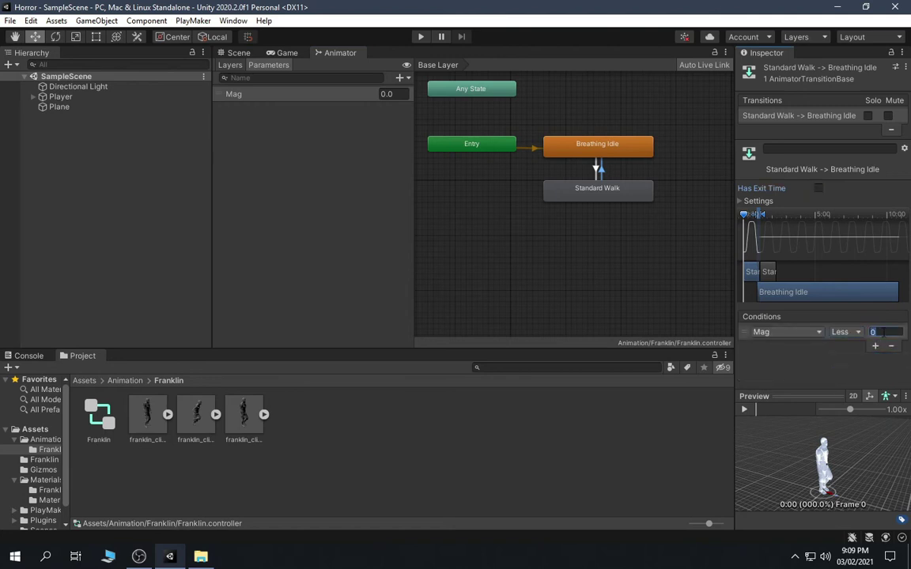
pyautogui.click(490, 287)
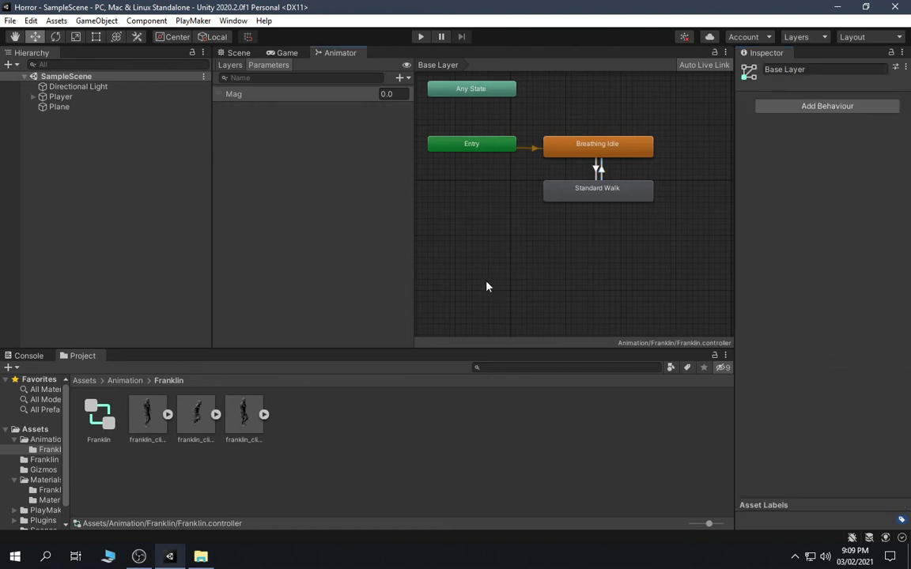
# - Return to the Scene view, add a PlayMakerFSM component to the Player object and name the FSM Player Movement
pyautogui.click(283, 53)
pyautogui.click(238, 53)
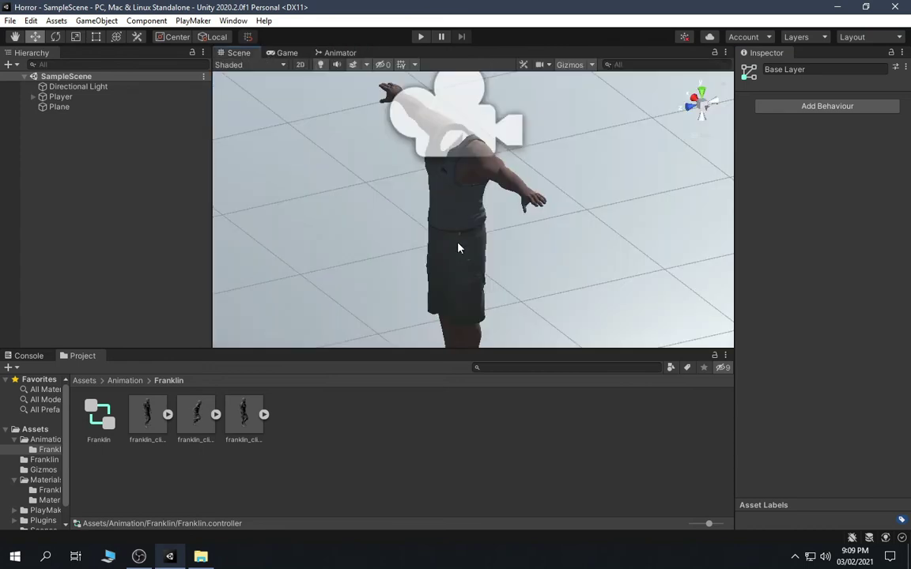
pyautogui.keyDown('alt'); pyautogui.moveTo(458, 246); pyautogui.dragTo(558, 188); pyautogui.keyUp('alt')
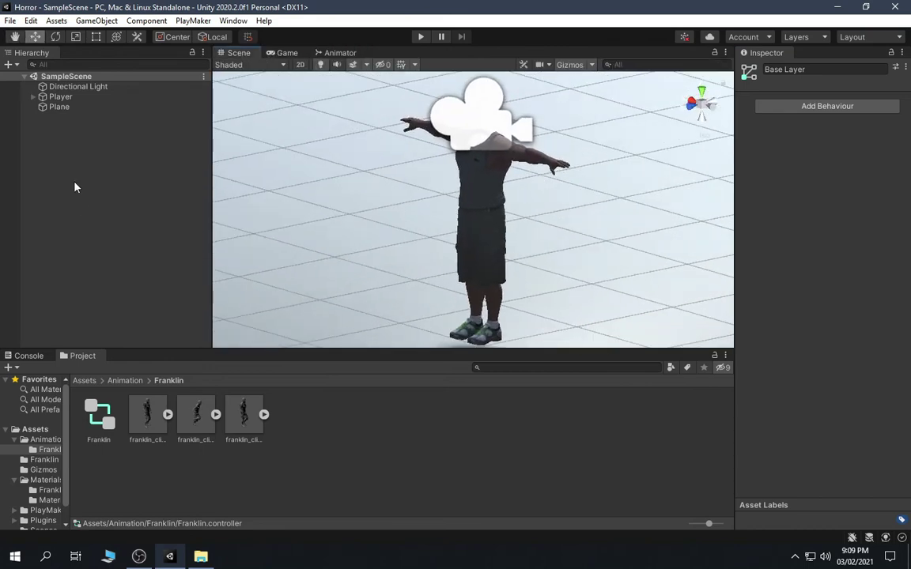
pyautogui.click(59, 106)
pyautogui.click(60, 96)
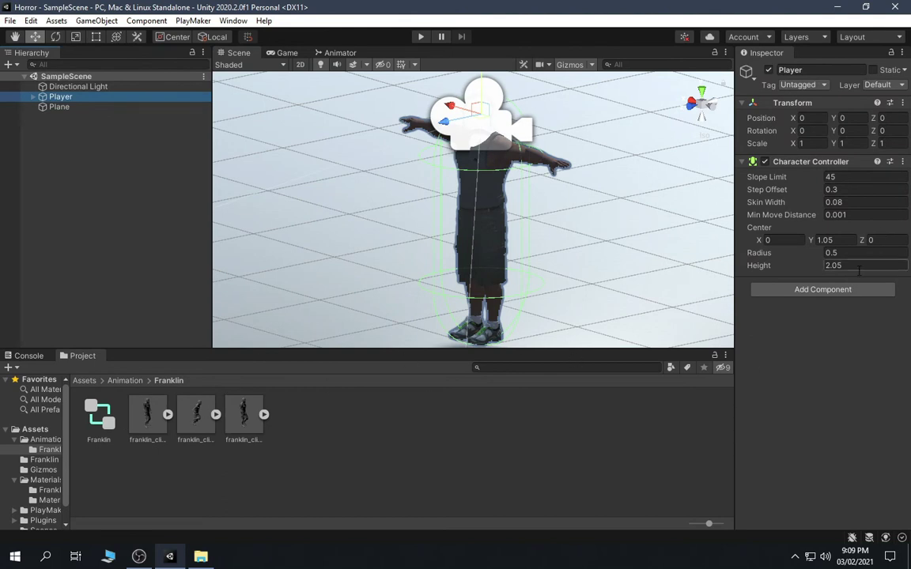
pyautogui.click(796, 291)
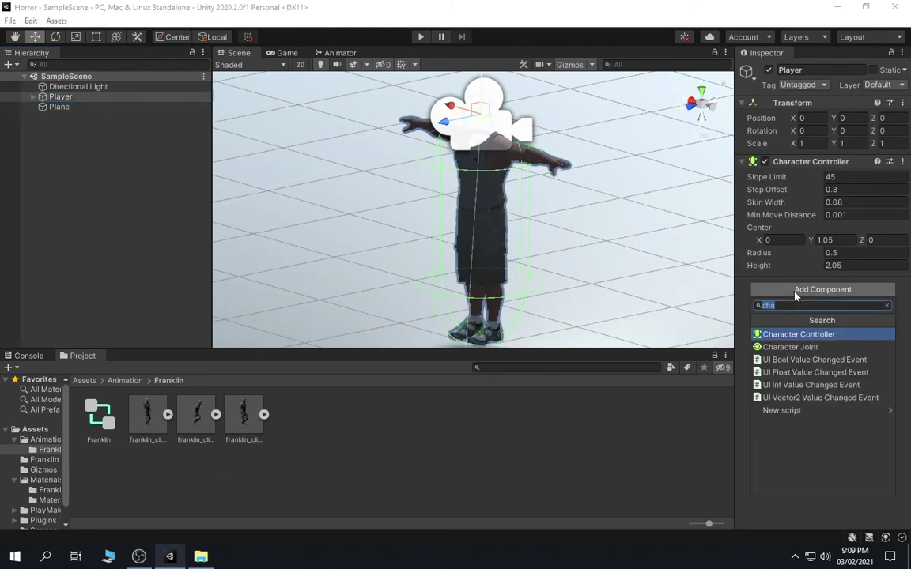
pyautogui.write('fsm')
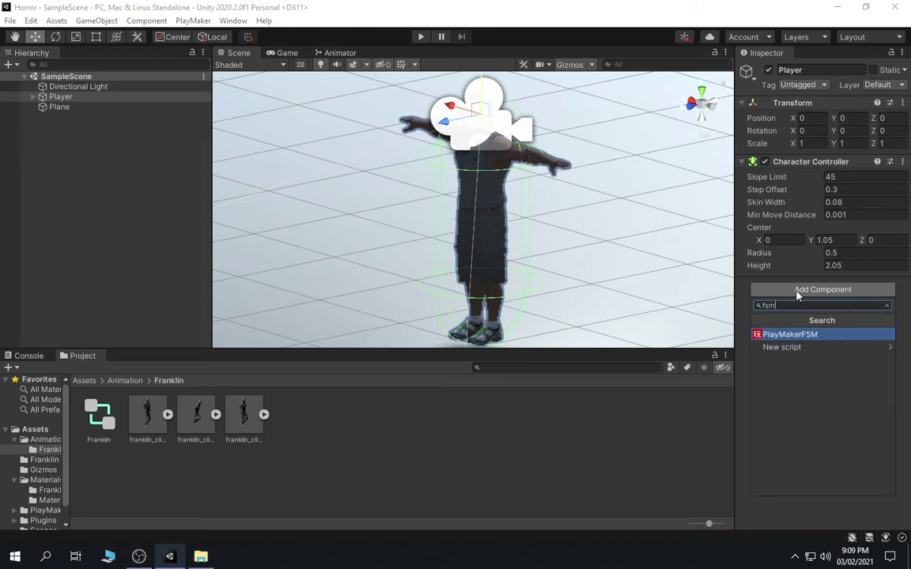
pyautogui.press('Return')
pyautogui.click(791, 301)
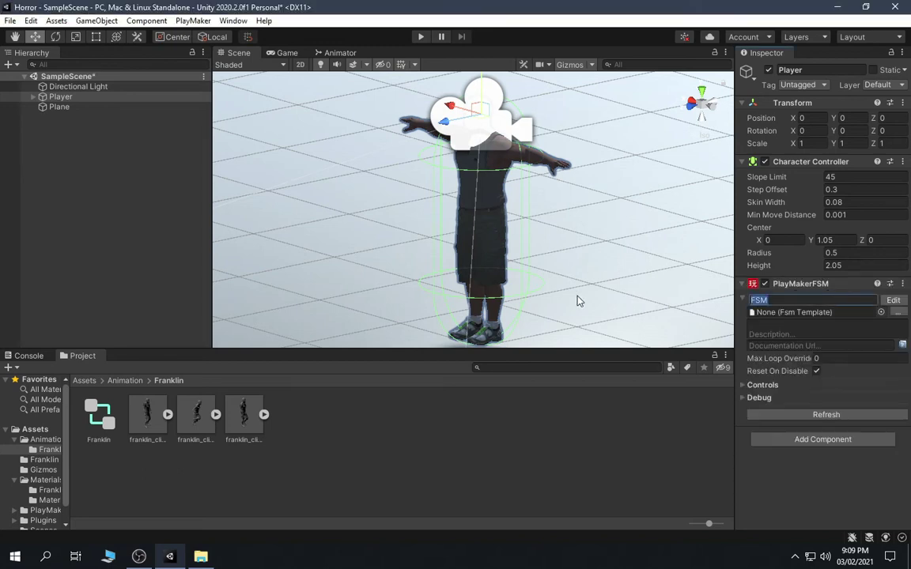
pyautogui.write('Player Movement')
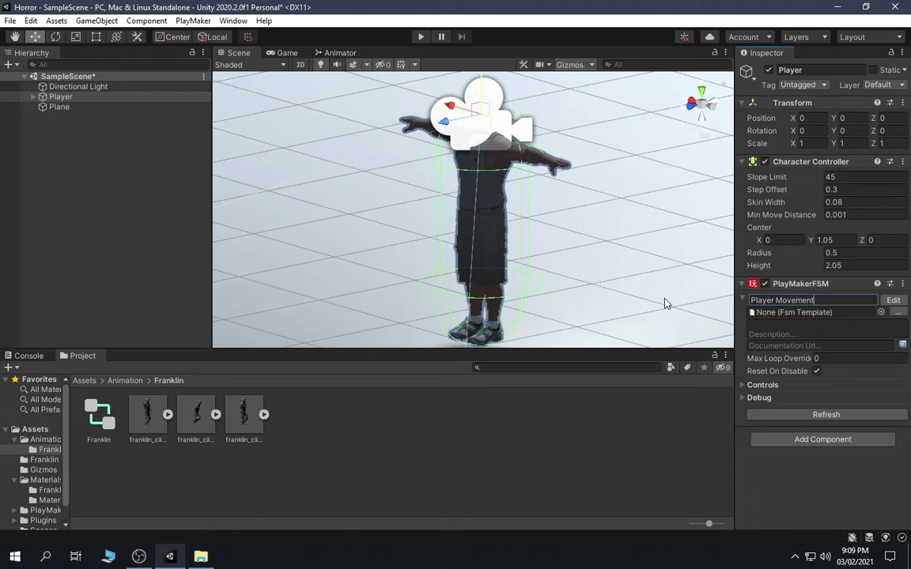
# - Open the Player Movement FSM for editing, dock the PlayMaker editor next to the Project window and enlarge that area
pyautogui.click(891, 302)
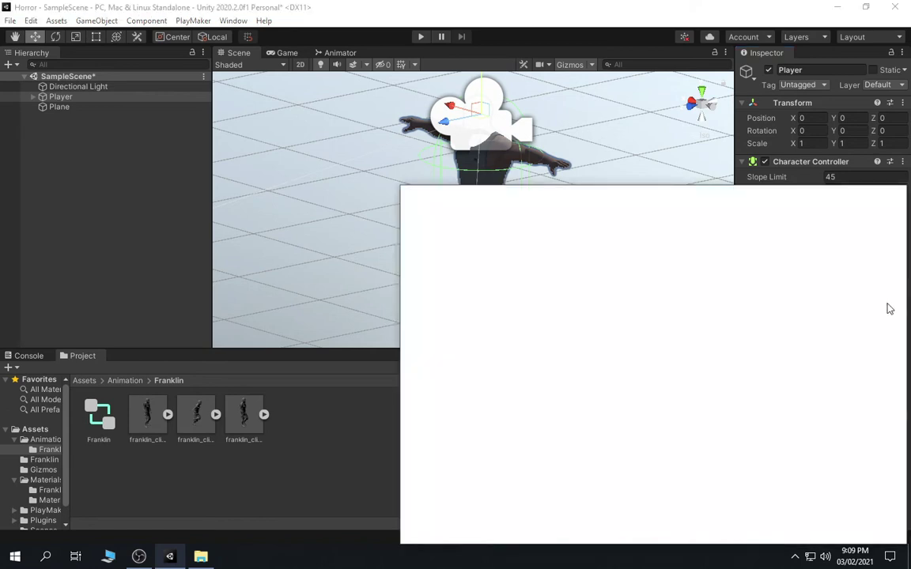
pyautogui.moveTo(443, 198); pyautogui.dragTo(143, 346)
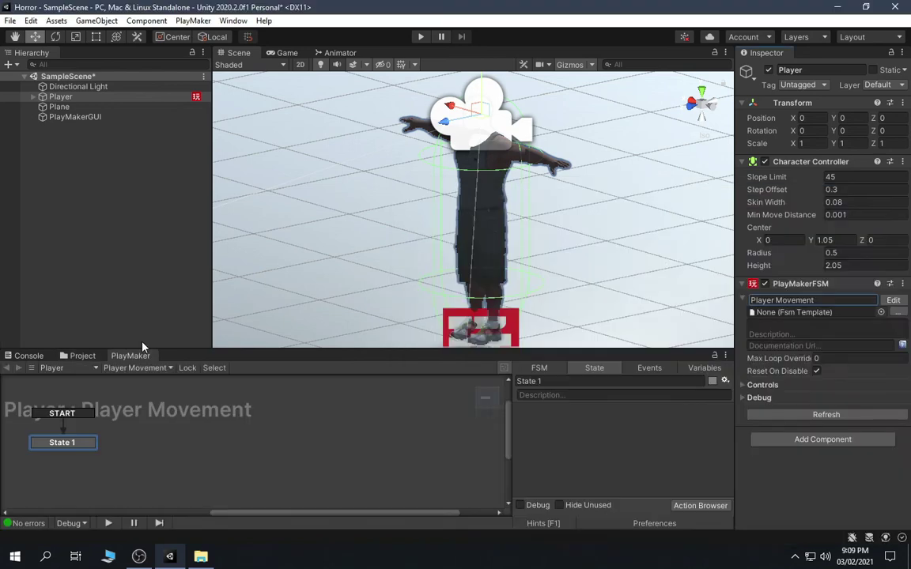
pyautogui.moveTo(205, 360); pyautogui.dragTo(205, 327)
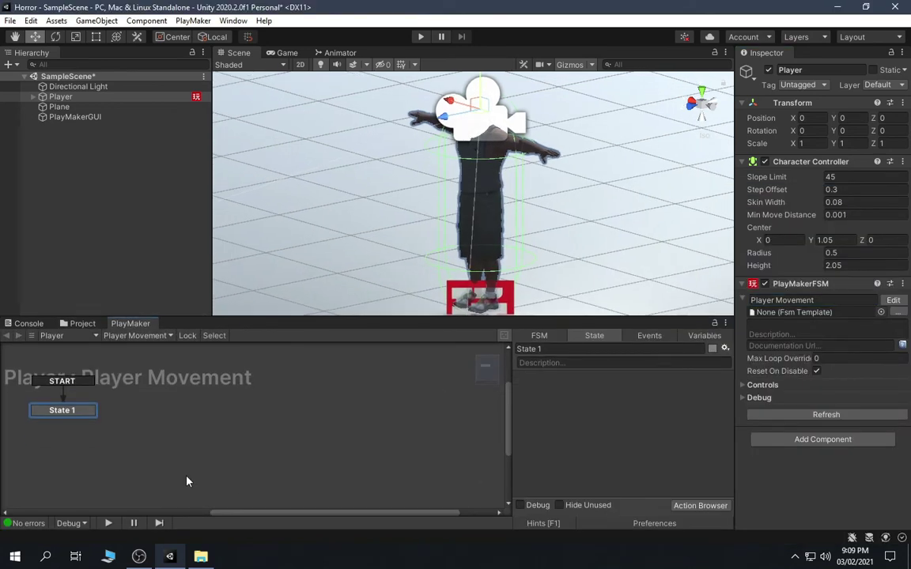
# - Rename the FSM's start state to Idle + Walk
pyautogui.click(558, 351)
pyautogui.write('Id')
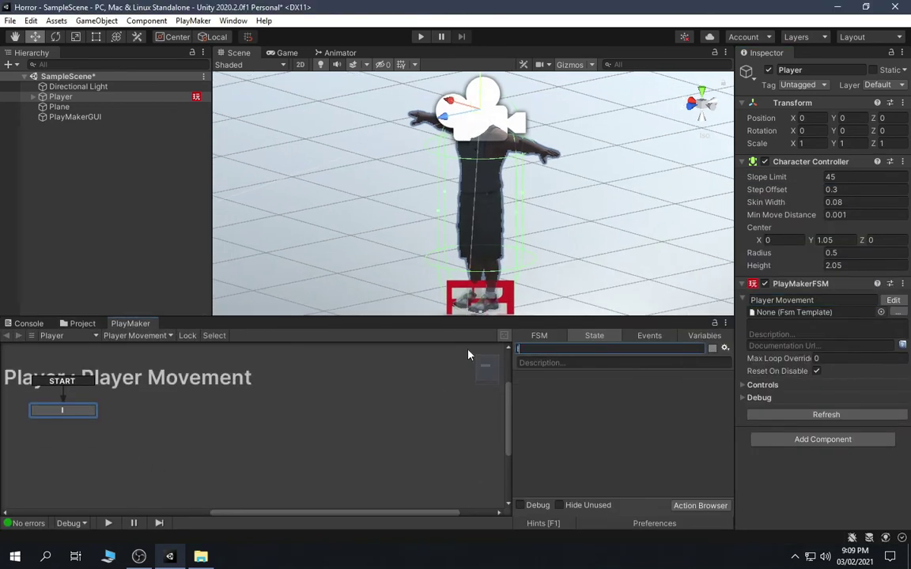
pyautogui.write('le + Walk')
# - Add a Get Axis Vector action to the Idle + Walk state and make more room for its settings
pyautogui.click(697, 505)
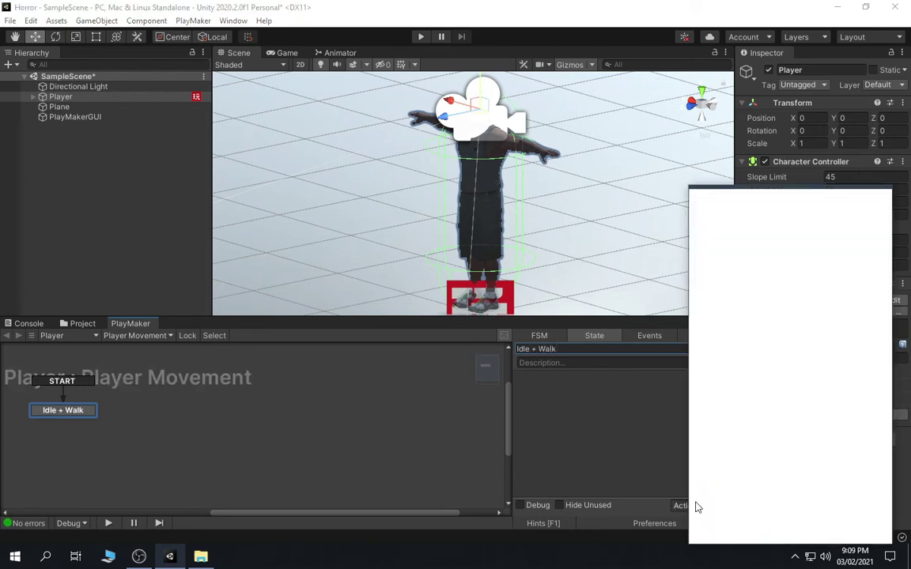
pyautogui.moveTo(768, 197); pyautogui.dragTo(503, 157)
pyautogui.press('BackSpace')
pyautogui.press('BackSpace')
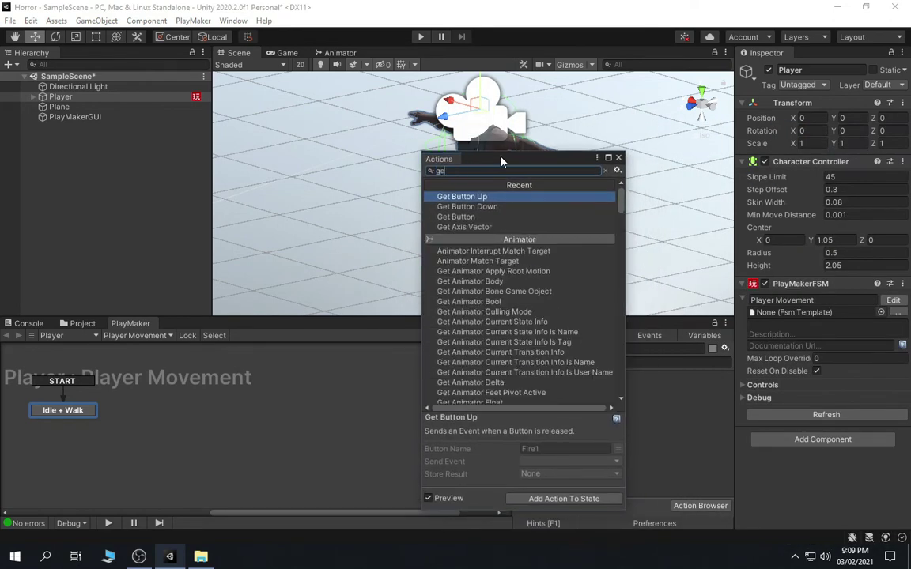
pyautogui.write('axis')
pyautogui.press('Return')
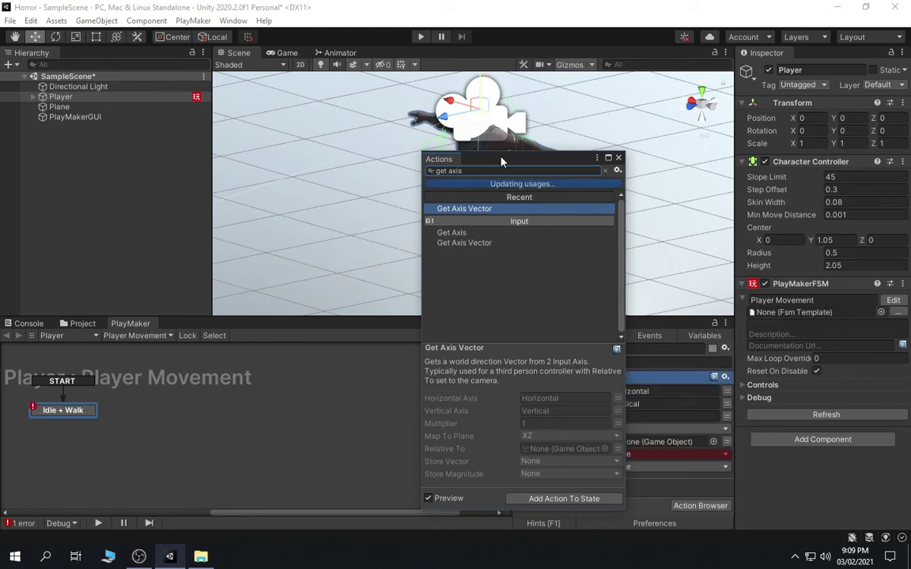
pyautogui.click(618, 157)
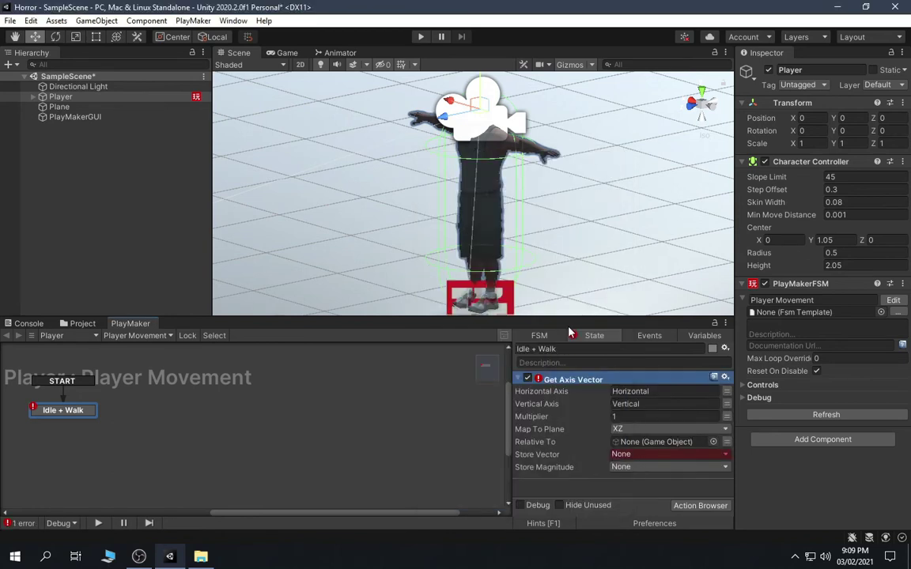
pyautogui.moveTo(577, 317); pyautogui.dragTo(585, 295)
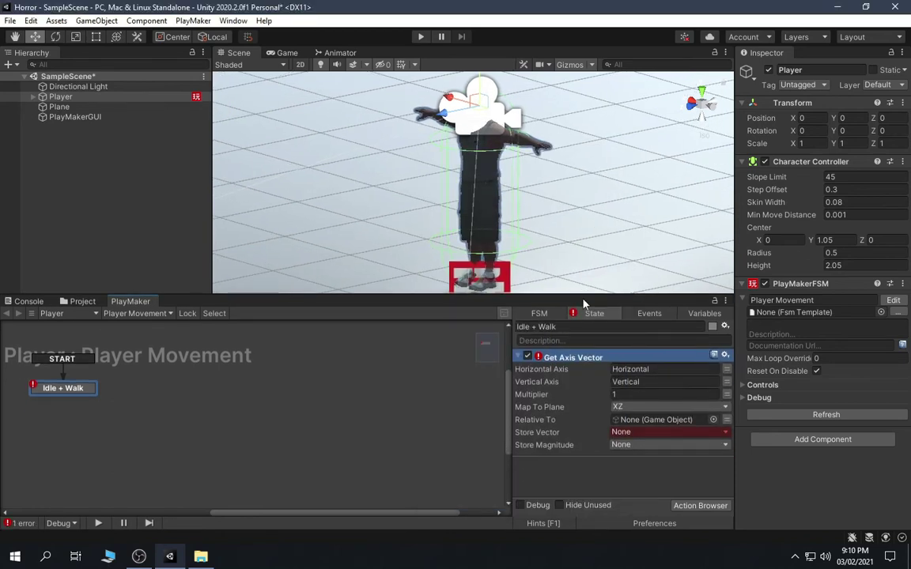
# - Store the Get Axis Vector action's vector in a new variable Vec and its magnitude in a new variable Mag
pyautogui.click(669, 434)
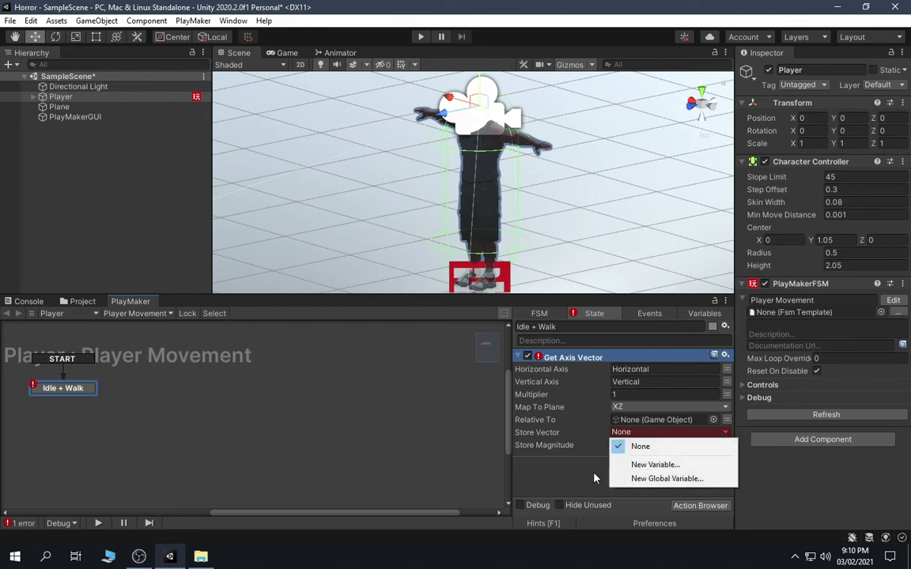
pyautogui.click(642, 468)
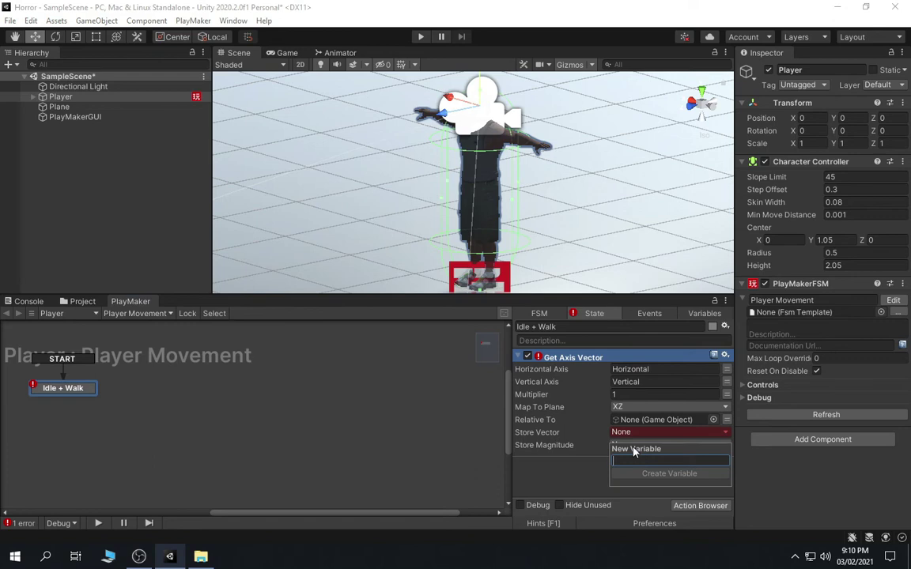
pyautogui.write('Vec')
pyautogui.press('Return')
pyautogui.click(634, 445)
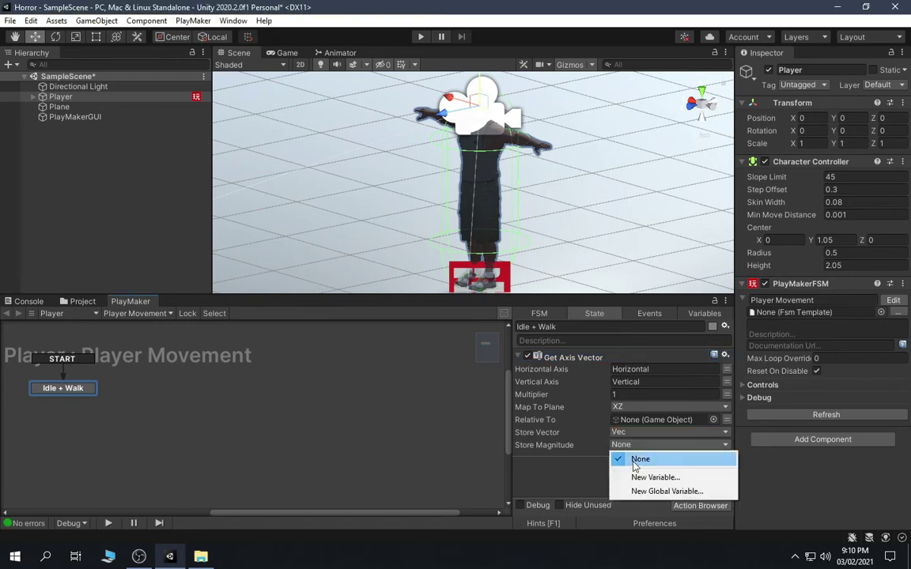
pyautogui.click(637, 479)
pyautogui.write('Mag')
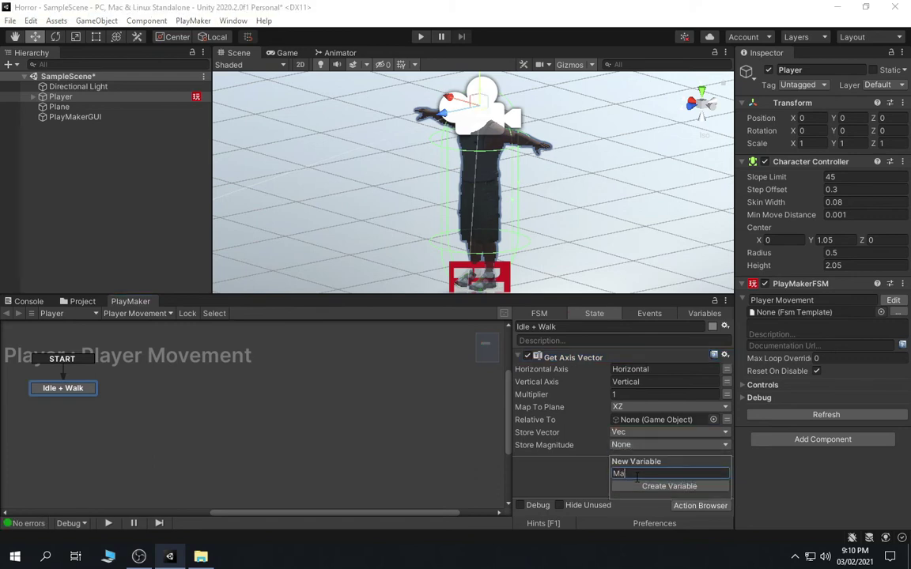
pyautogui.press('Return')
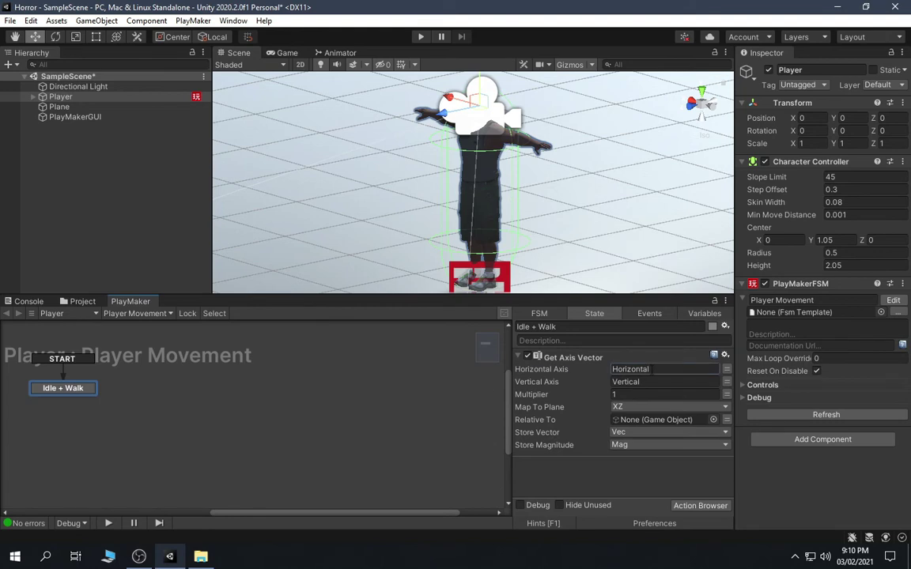
# - Check the Horizontal and Vertical axis names against the axes list in the project's Input Manager settings
pyautogui.click(658, 381)
pyautogui.doubleClick(660, 382)
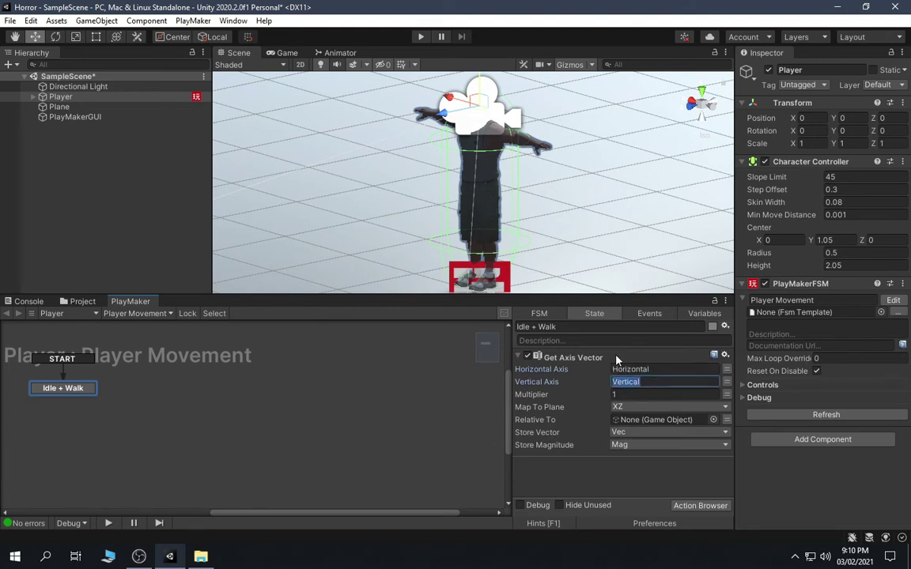
pyautogui.click(31, 20)
pyautogui.click(79, 390)
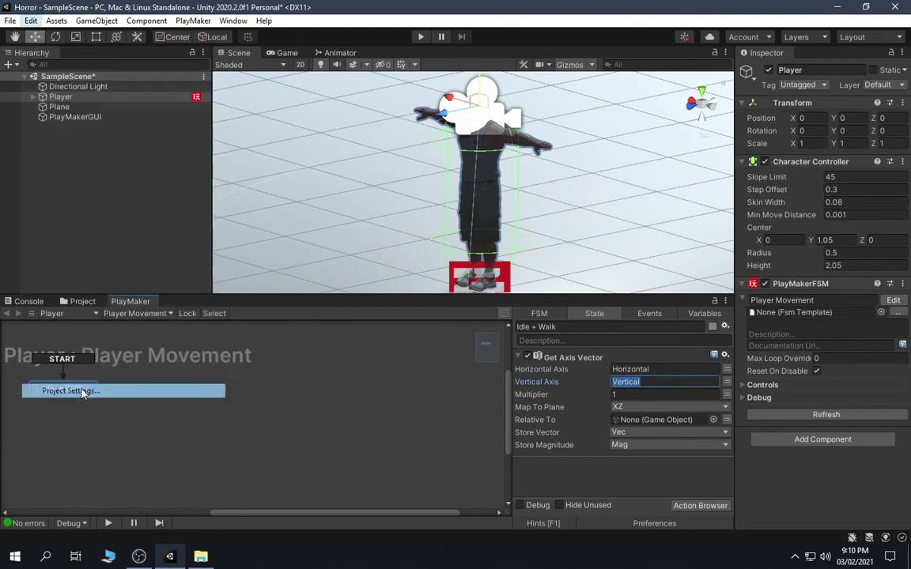
pyautogui.click(176, 306)
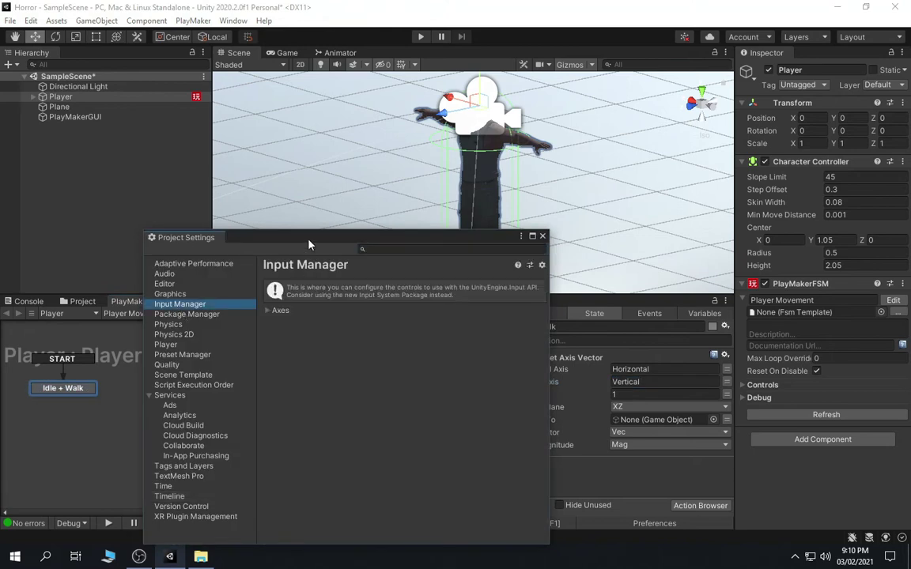
pyautogui.moveTo(278, 237); pyautogui.dragTo(228, 173)
pyautogui.click(219, 247)
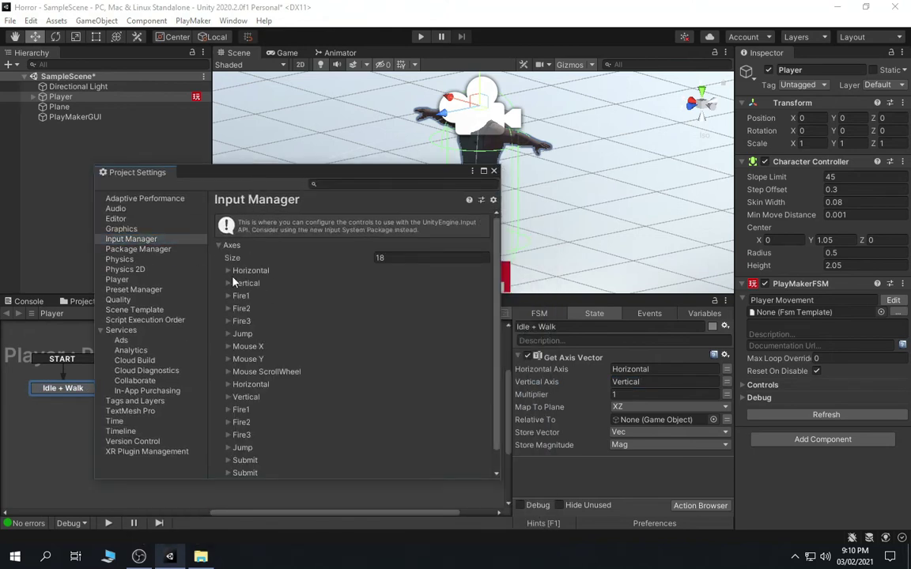
pyautogui.scroll(-1, 292, 347)
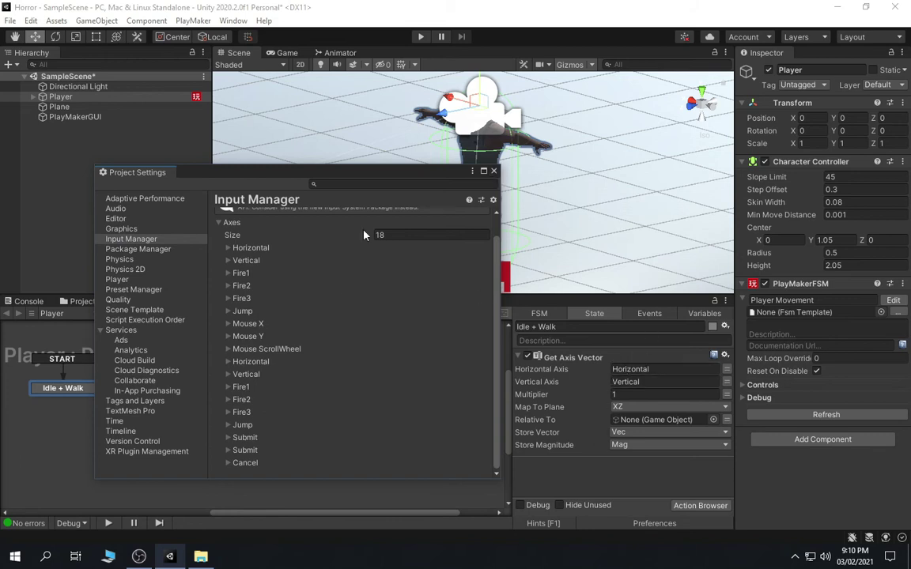
pyautogui.click(243, 249)
pyautogui.click(245, 248)
pyautogui.click(493, 171)
pyautogui.click(630, 382)
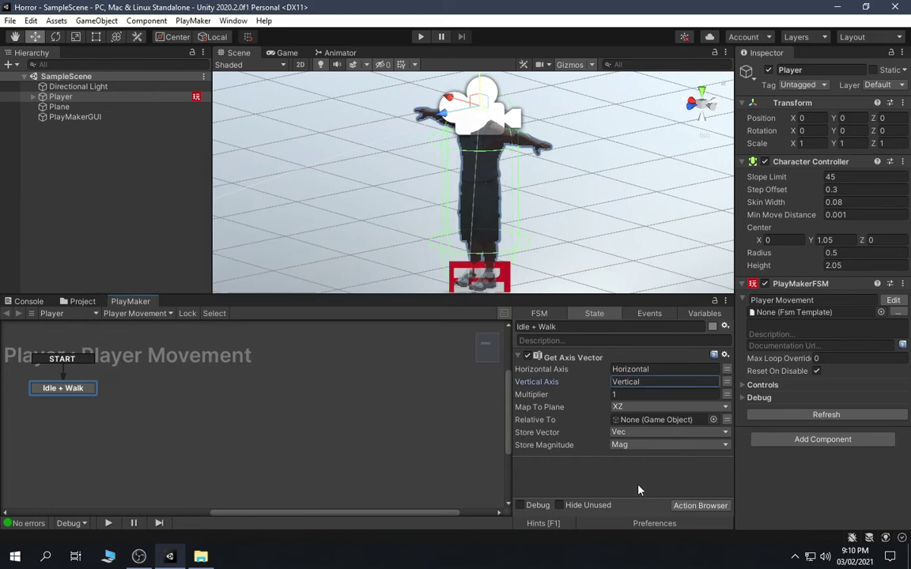
# - Make the Get Axis Vector action relative to Main Camera, save the scene and collapse the action
pyautogui.click(521, 373)
pyautogui.click(713, 420)
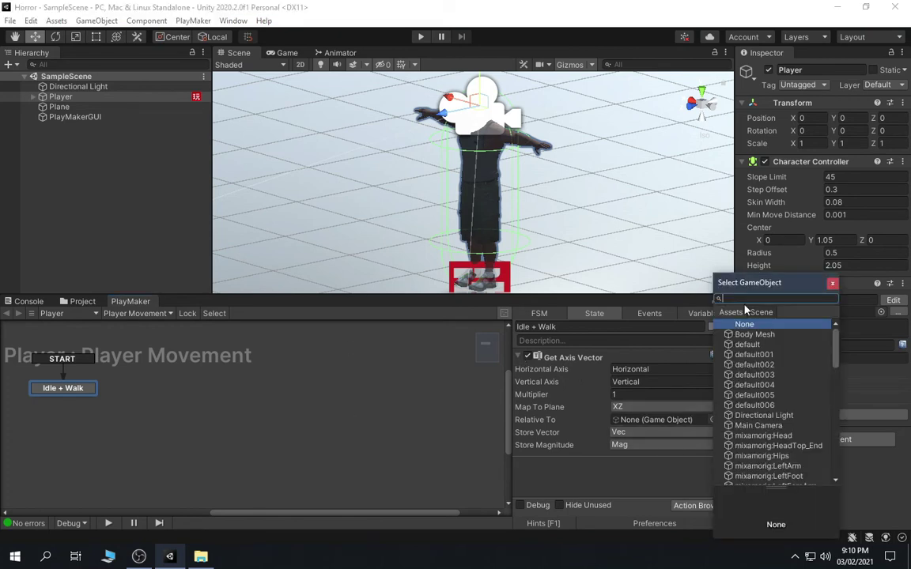
pyautogui.write('main')
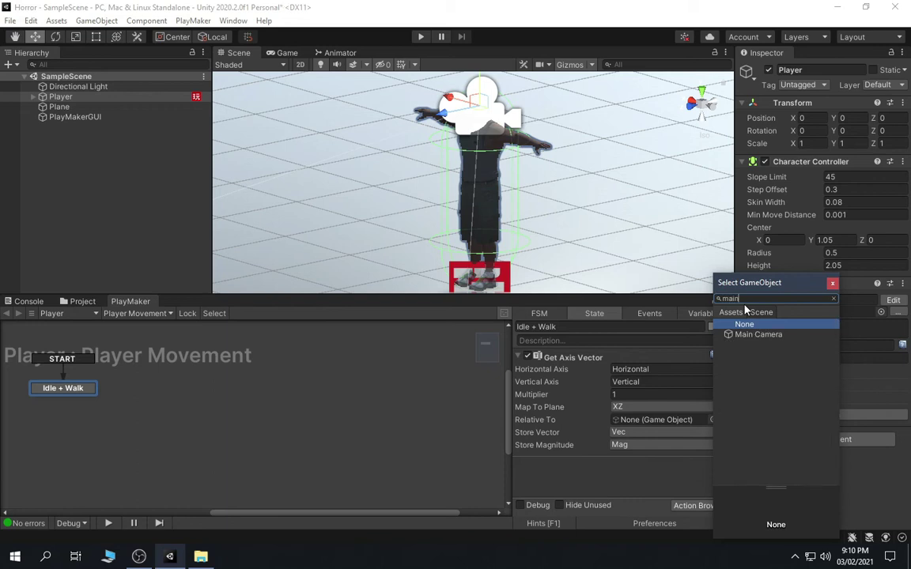
pyautogui.press('Down')
pyautogui.press('Return')
pyautogui.hotkey('ctrl', 's')
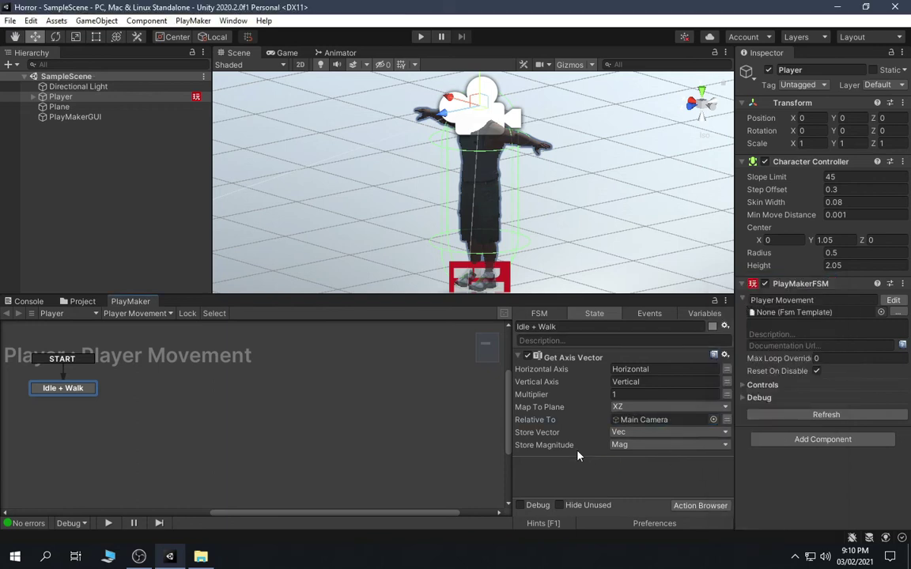
pyautogui.click(520, 358)
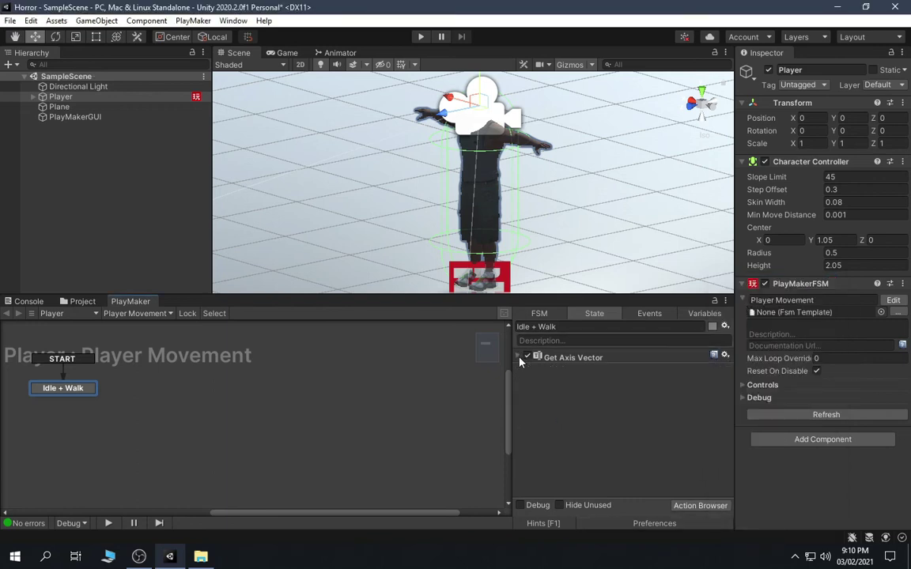
# - Add a Set Animator Float action to the Idle + Walk state
pyautogui.click(700, 506)
pyautogui.write('s')
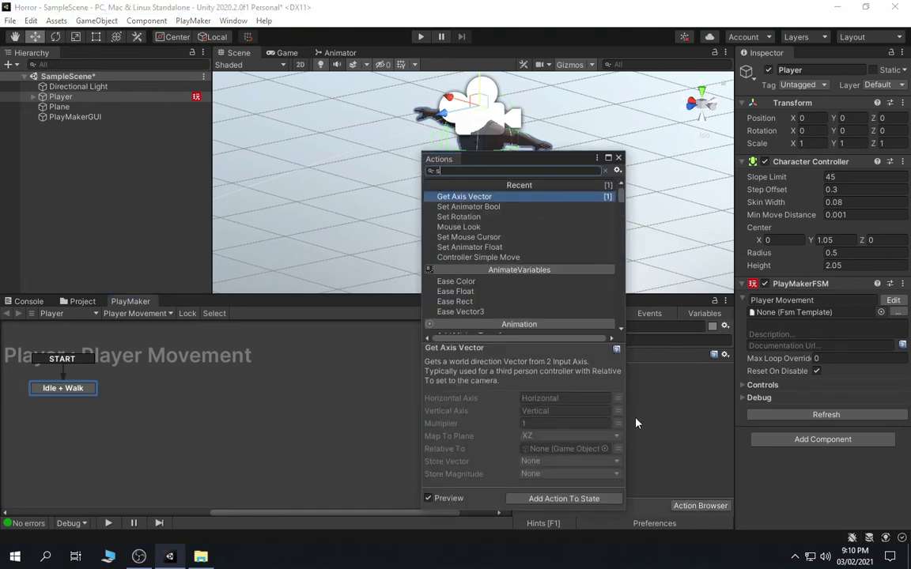
pyautogui.write('et an')
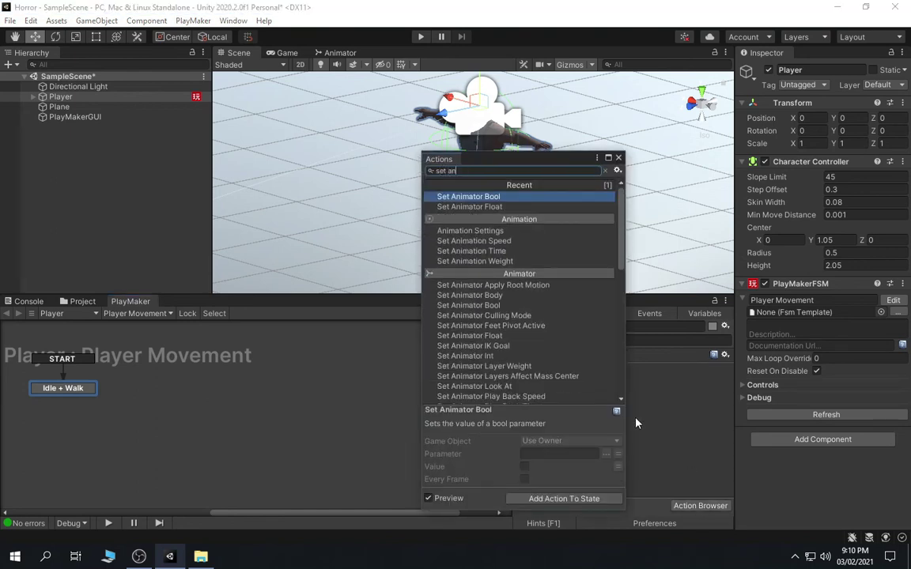
pyautogui.press('Down')
pyautogui.press('Return')
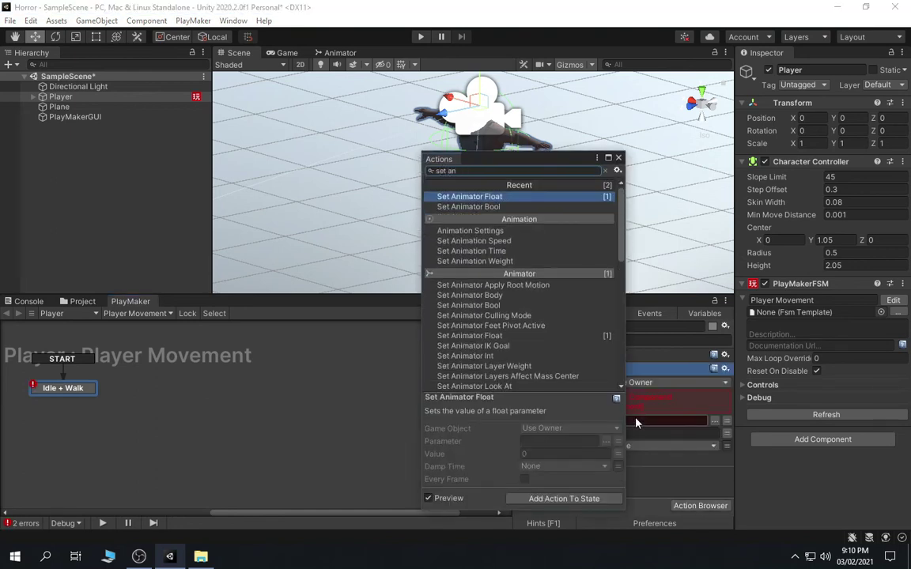
pyautogui.click(618, 157)
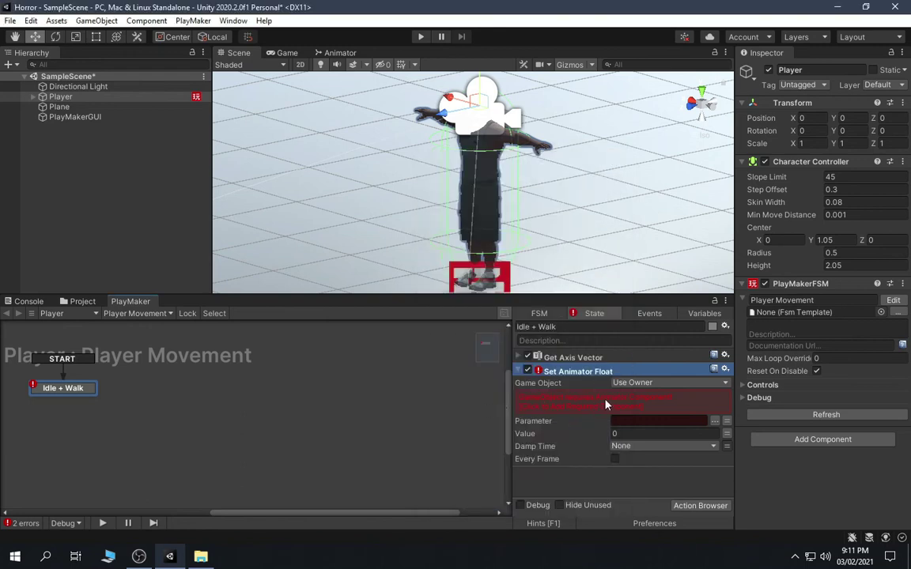
# - Set the Set Animator Float action to use a specified game object and assign the Player's Body Mesh
pyautogui.click(61, 96)
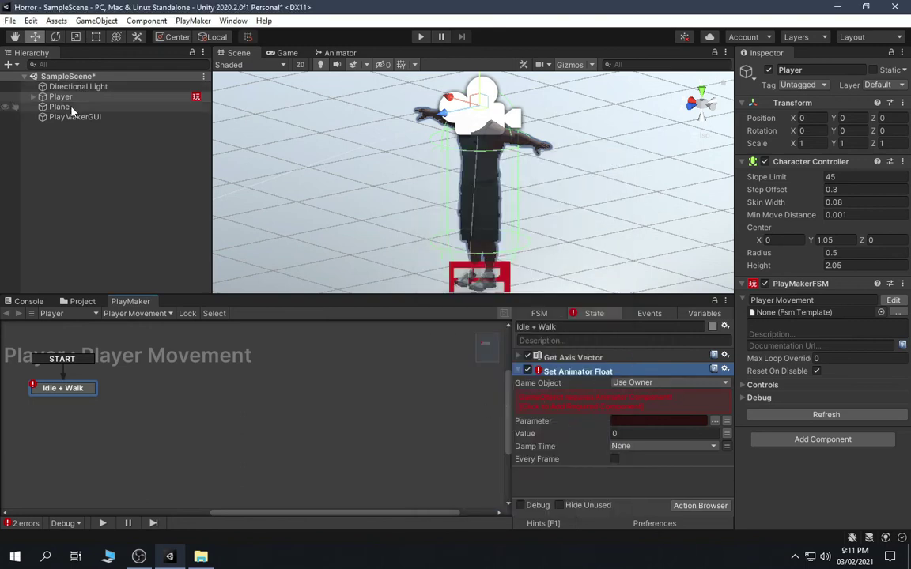
pyautogui.click(33, 97)
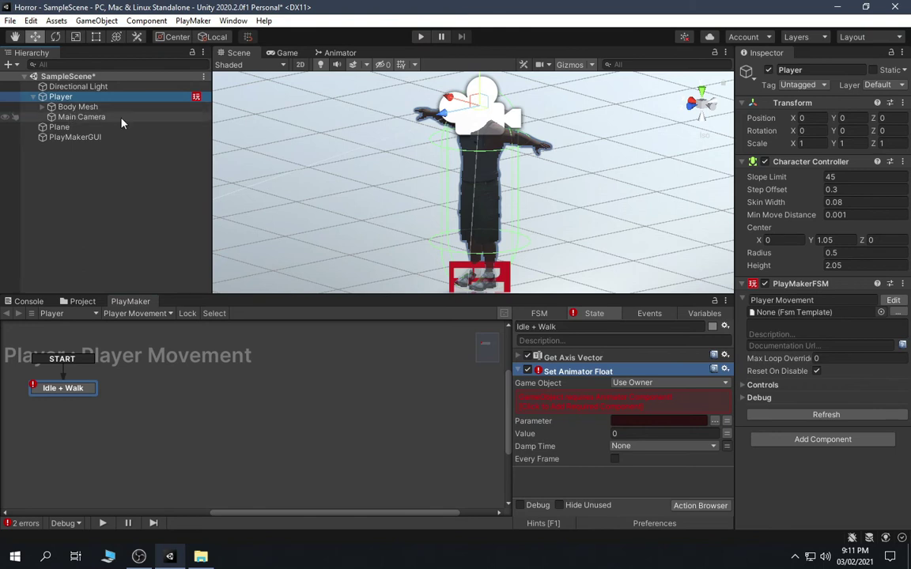
pyautogui.click(647, 383)
pyautogui.click(648, 411)
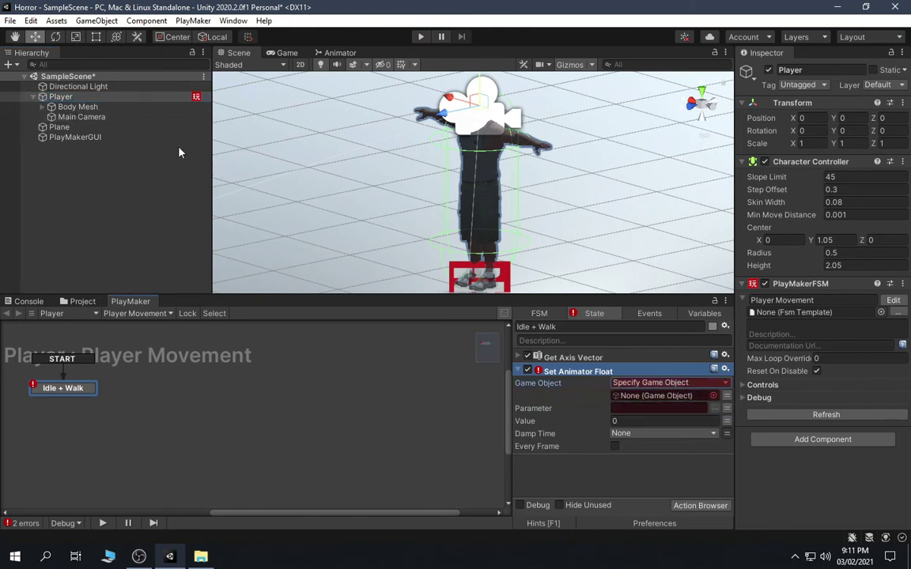
pyautogui.moveTo(86, 98); pyautogui.dragTo(680, 395)
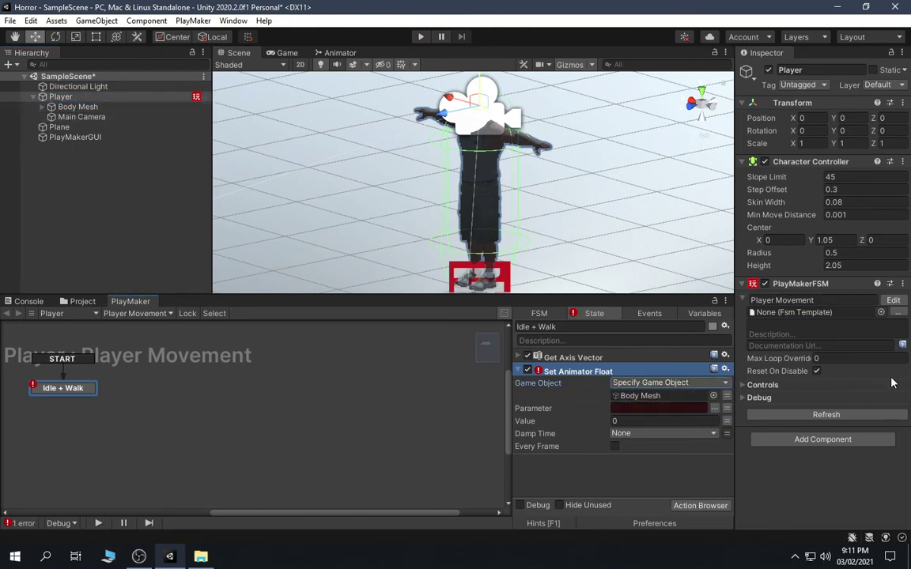
# - Set the Set Animator Float parameter to Mag, matching the Animator parameter name, and use the Mag variable as its value
pyautogui.click(696, 408)
pyautogui.write('Mag')
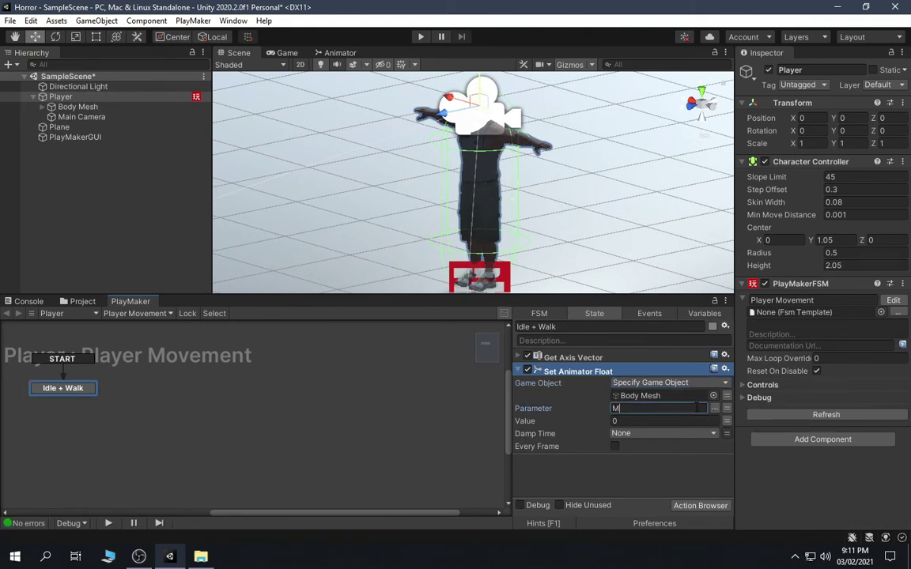
pyautogui.click(340, 52)
pyautogui.doubleClick(237, 95)
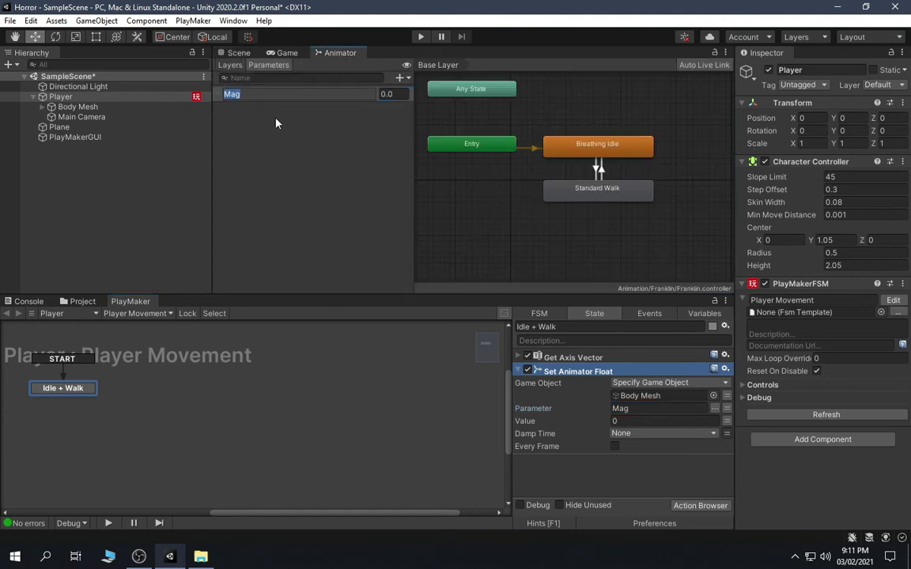
pyautogui.click(646, 408)
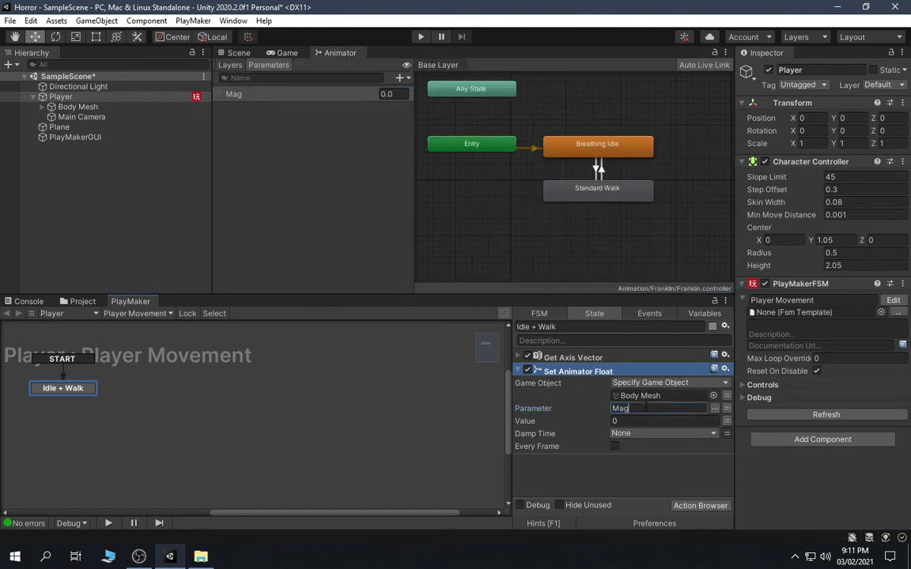
pyautogui.click(726, 421)
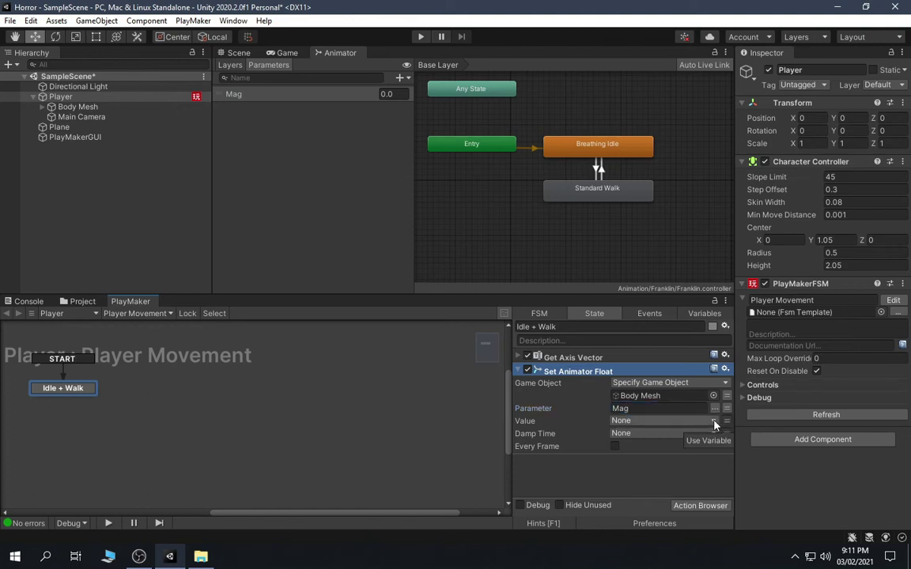
pyautogui.click(664, 421)
pyautogui.click(661, 450)
# - Review where the Mag value comes from, enable Every Frame on the Set Animator Float action and collapse it
pyautogui.click(515, 357)
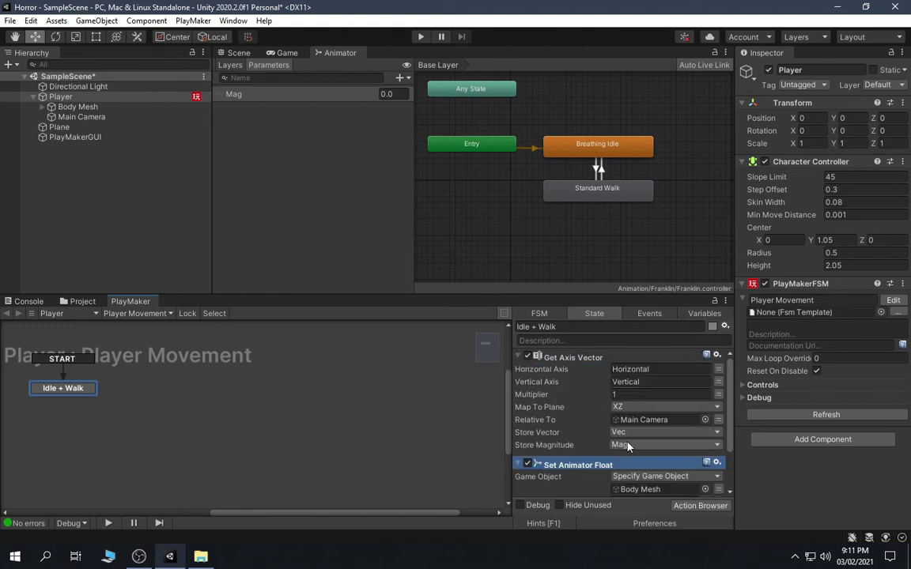
pyautogui.click(520, 357)
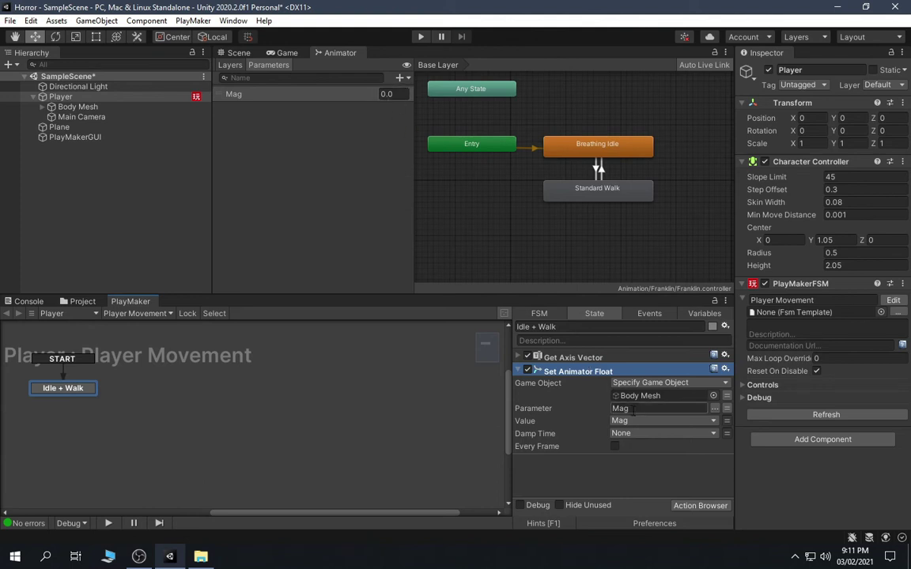
pyautogui.click(387, 93)
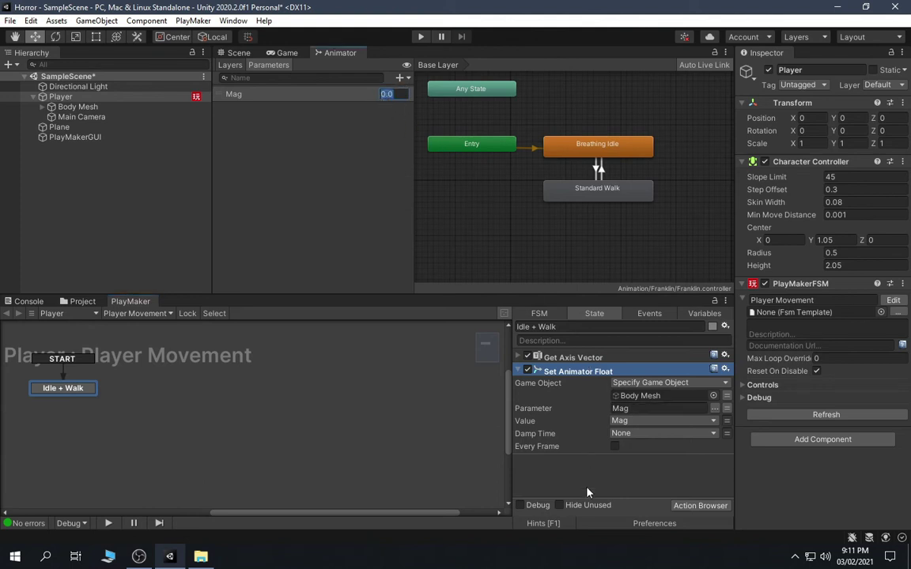
pyautogui.click(71, 96)
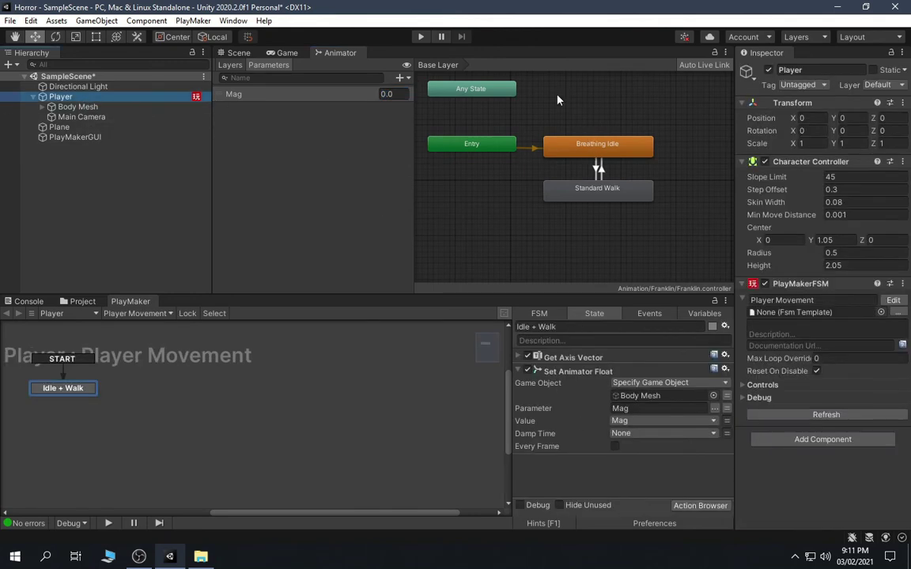
pyautogui.click(614, 447)
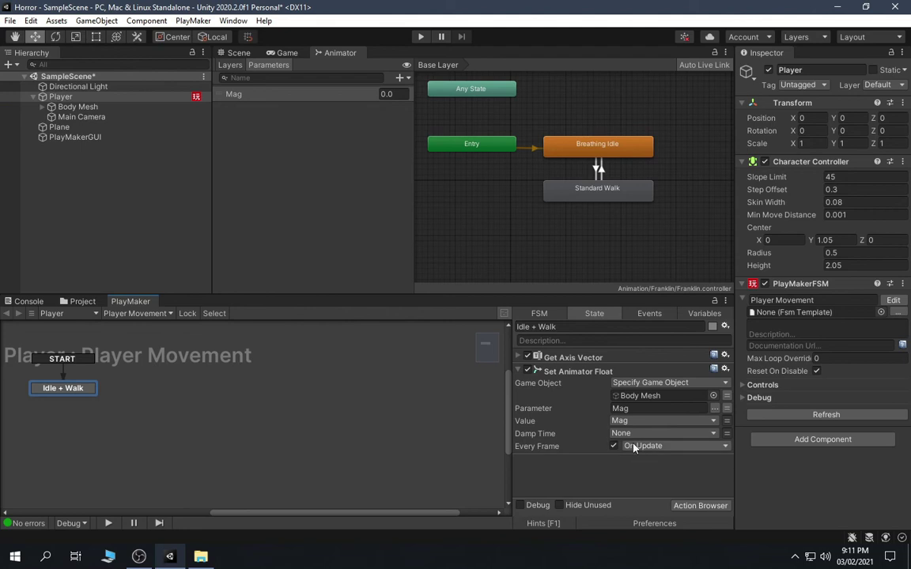
pyautogui.click(520, 372)
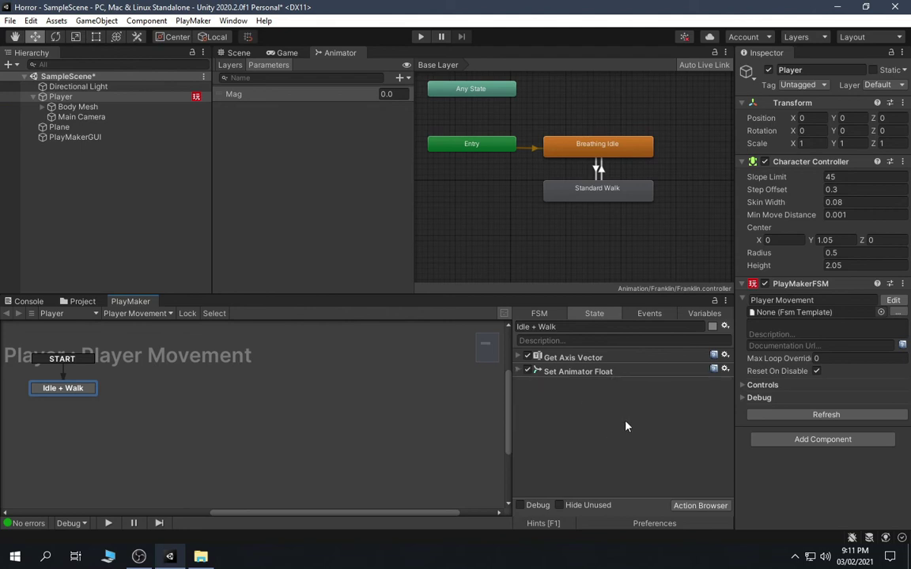
# - Add a Controller Simple Move action to the Idle + Walk state
pyautogui.click(699, 505)
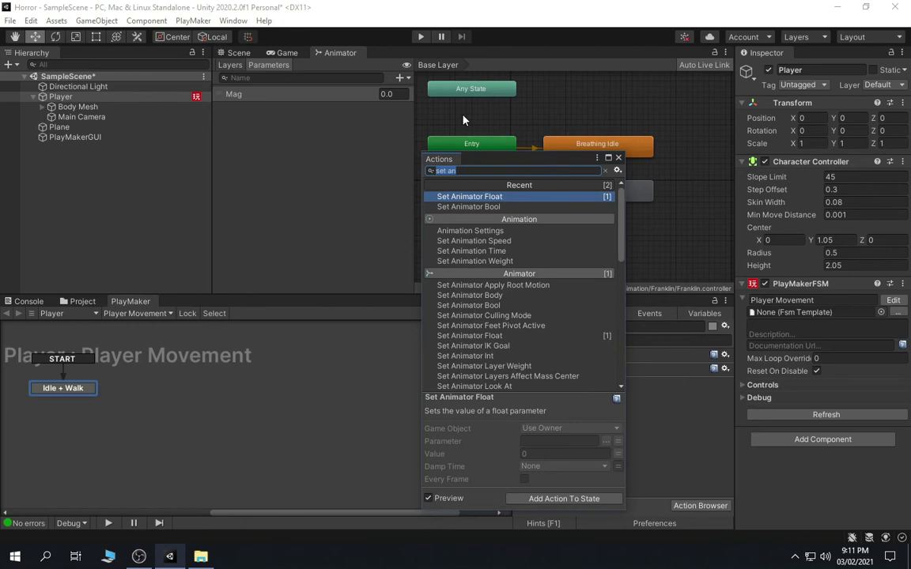
pyautogui.write('cha')
pyautogui.press('BackSpace')
pyautogui.press('BackSpace')
pyautogui.press('BackSpace')
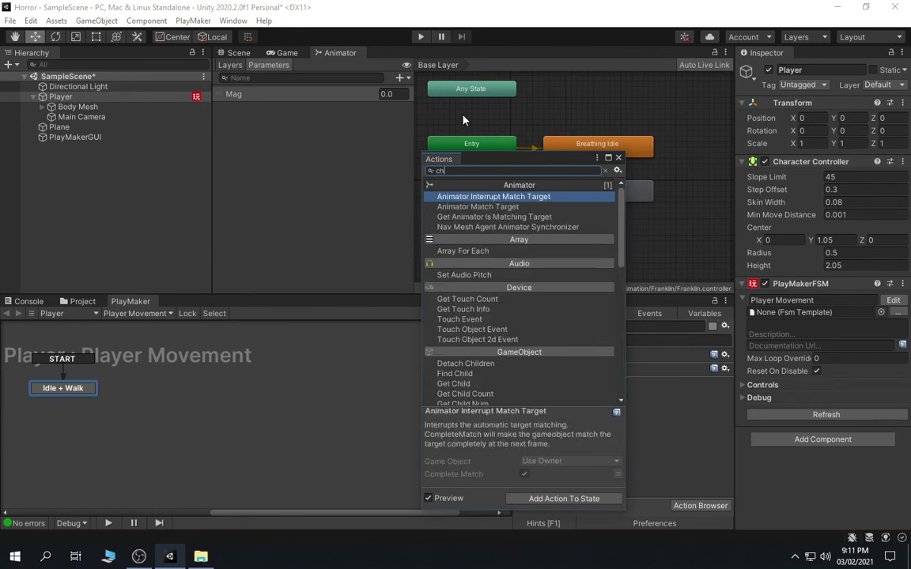
pyautogui.write('mov')
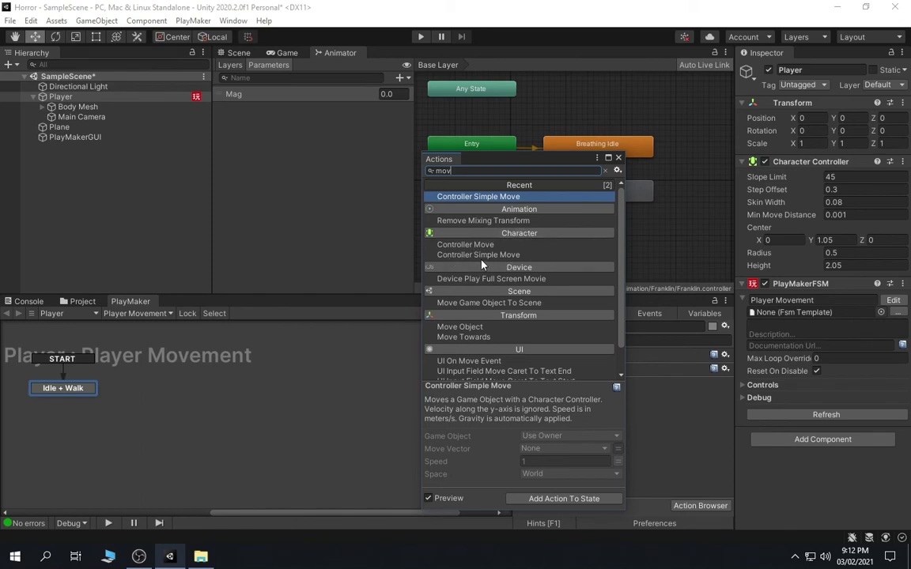
pyautogui.doubleClick(491, 197)
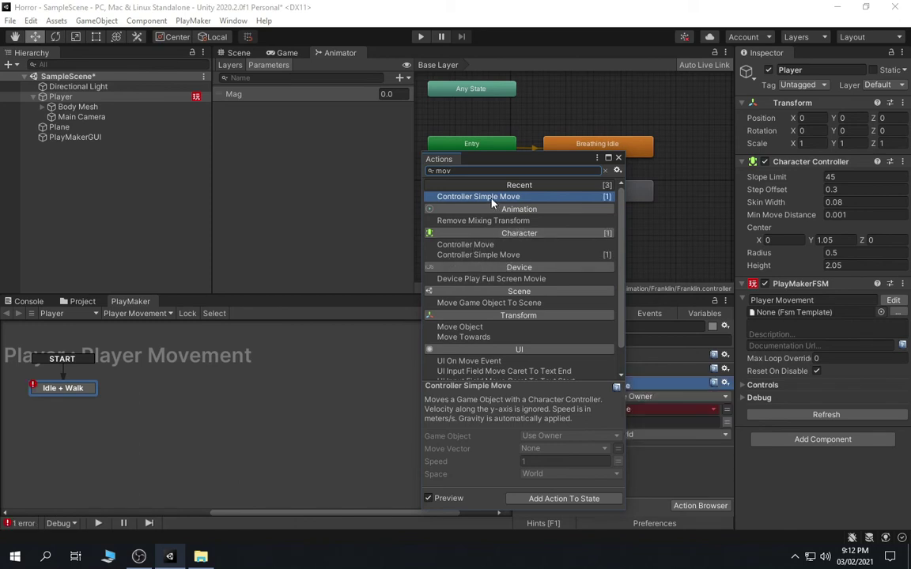
pyautogui.click(618, 158)
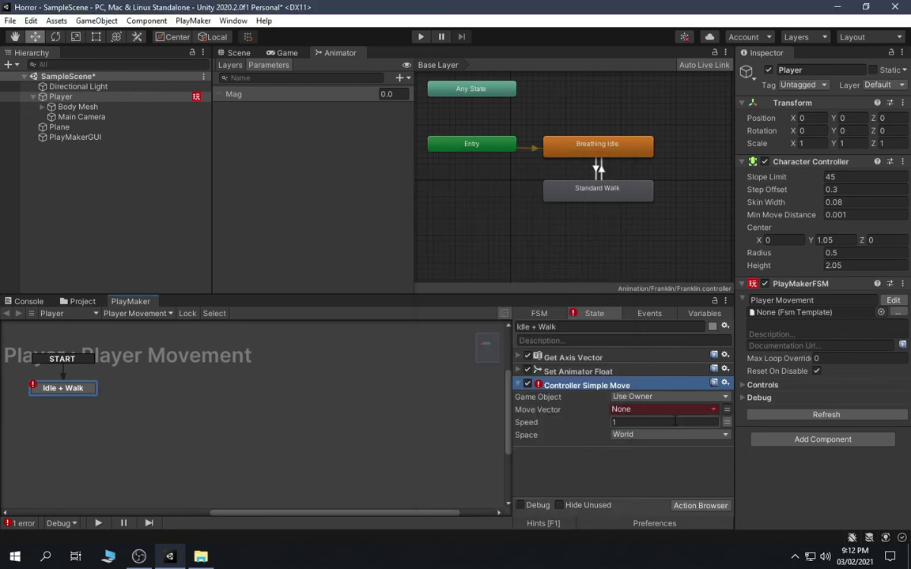
# - Set the Controller Simple Move's move vector to Vec and check it against the vector stored by Get Axis Vector
pyautogui.click(644, 414)
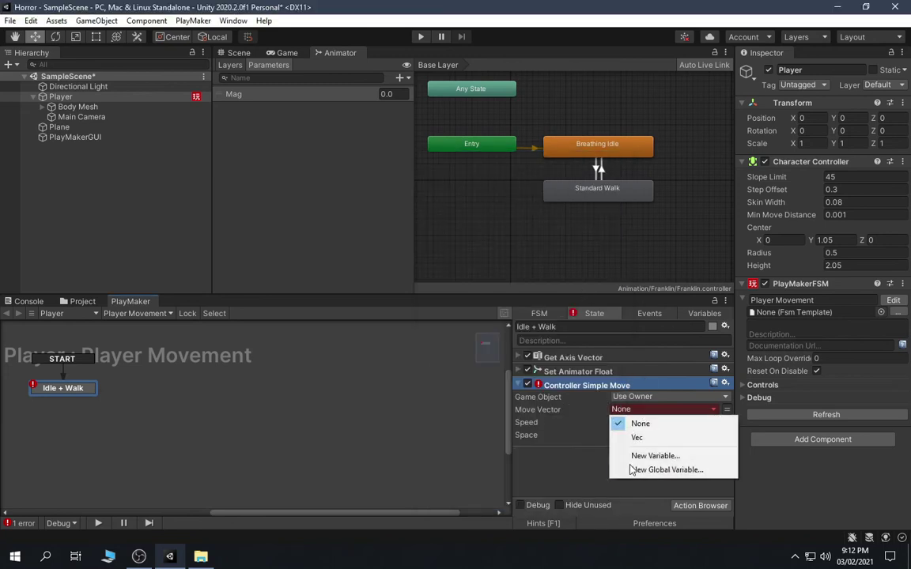
pyautogui.click(644, 440)
pyautogui.click(522, 360)
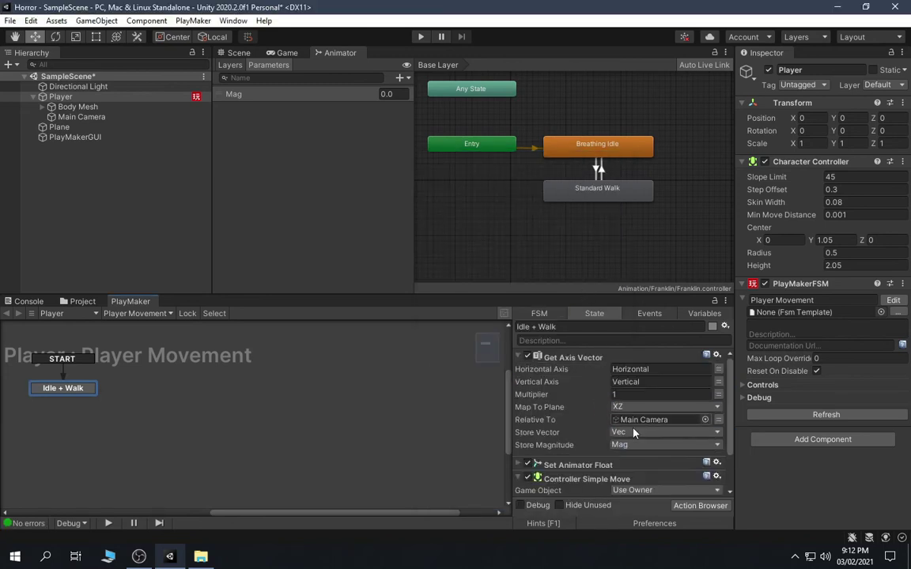
pyautogui.click(519, 360)
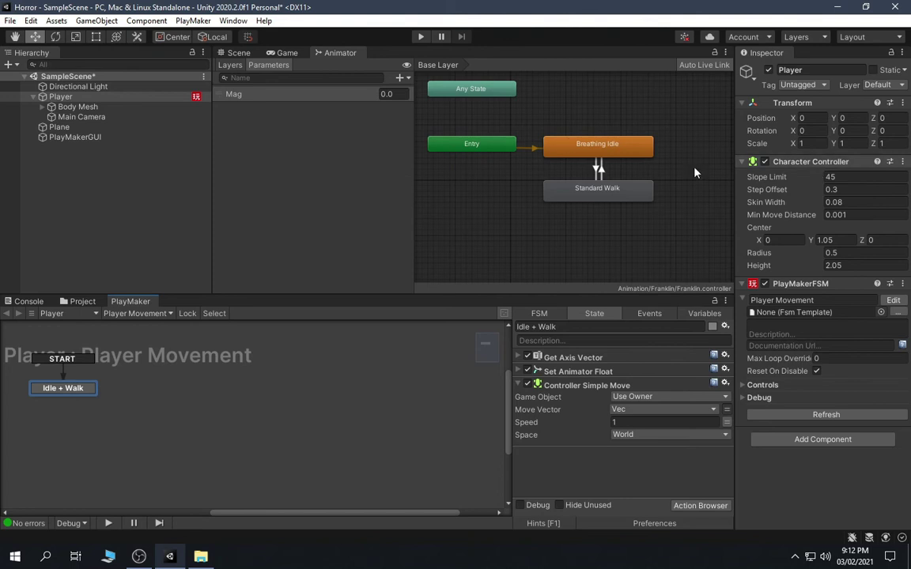
# - Remove the Character Controller component from the Player to test whether Controller Simple Move depends on it
pyautogui.click(67, 96)
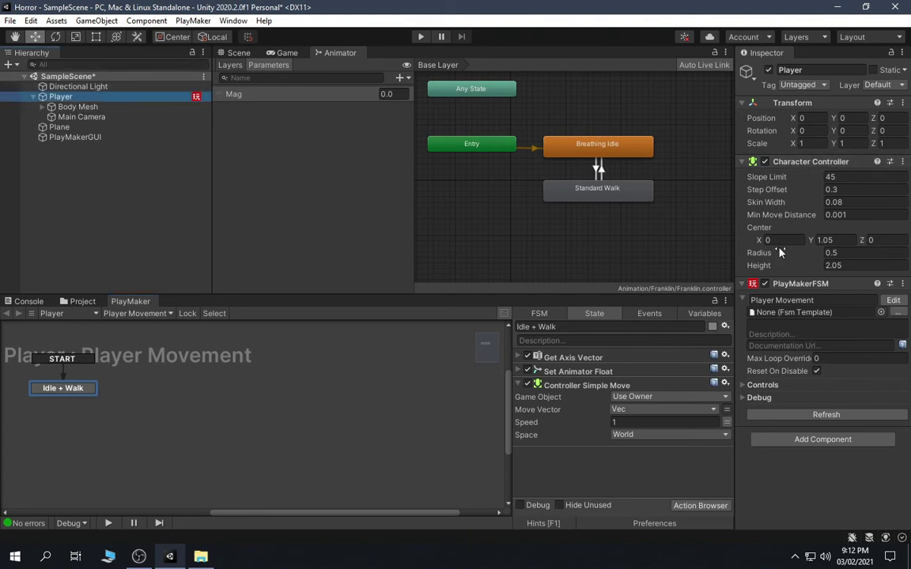
pyautogui.click(864, 492)
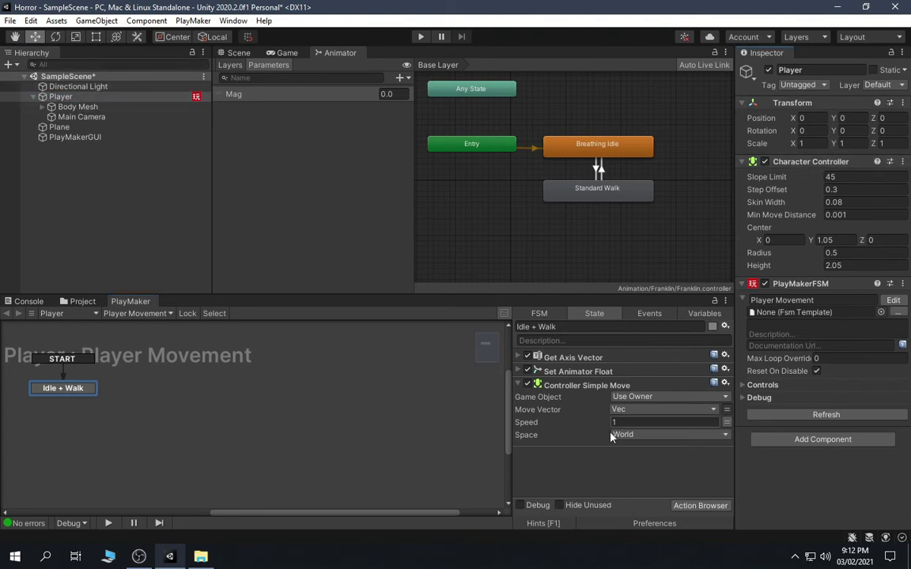
pyautogui.click(903, 162)
pyautogui.click(840, 221)
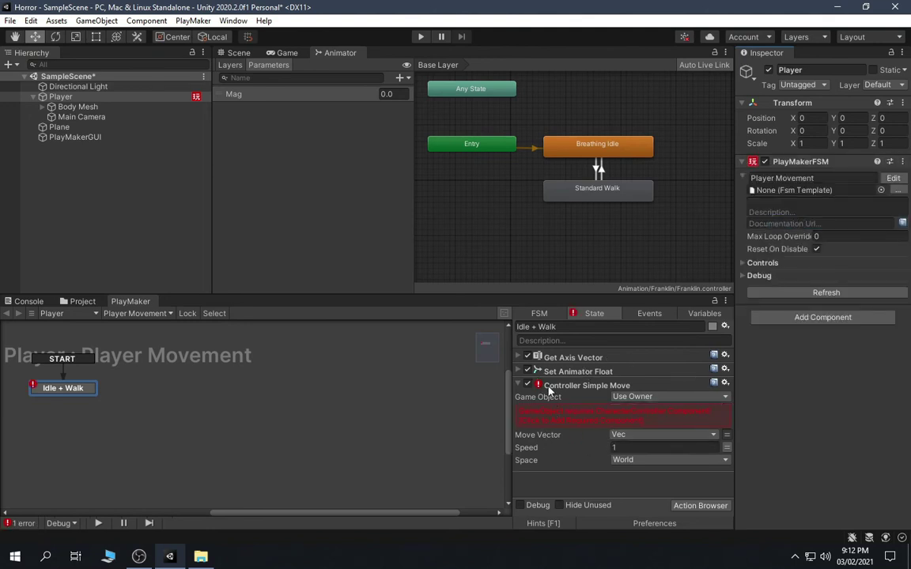
# - Try a Capsule Collider on the Player in place of the Character Controller, then remove the collider
pyautogui.click(818, 319)
pyautogui.write('cap')
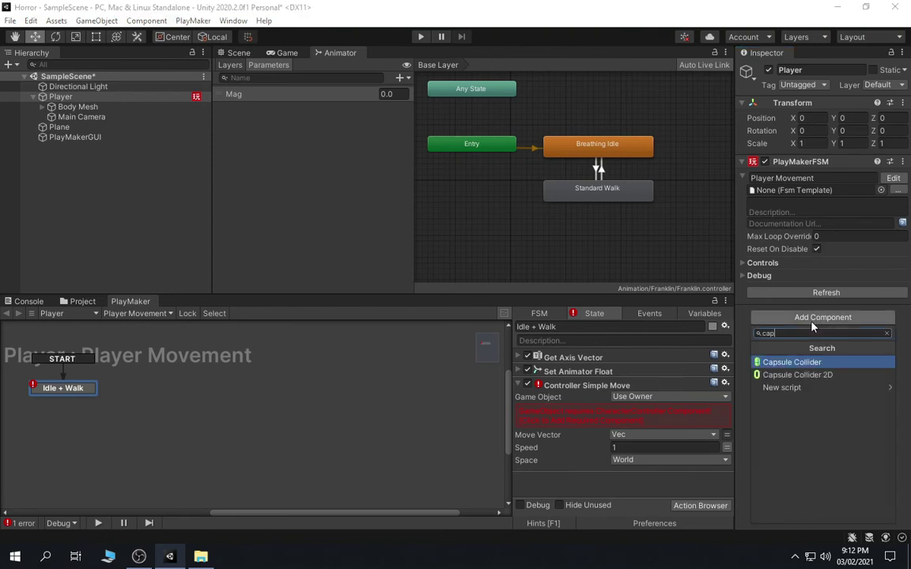
pyautogui.press('Return')
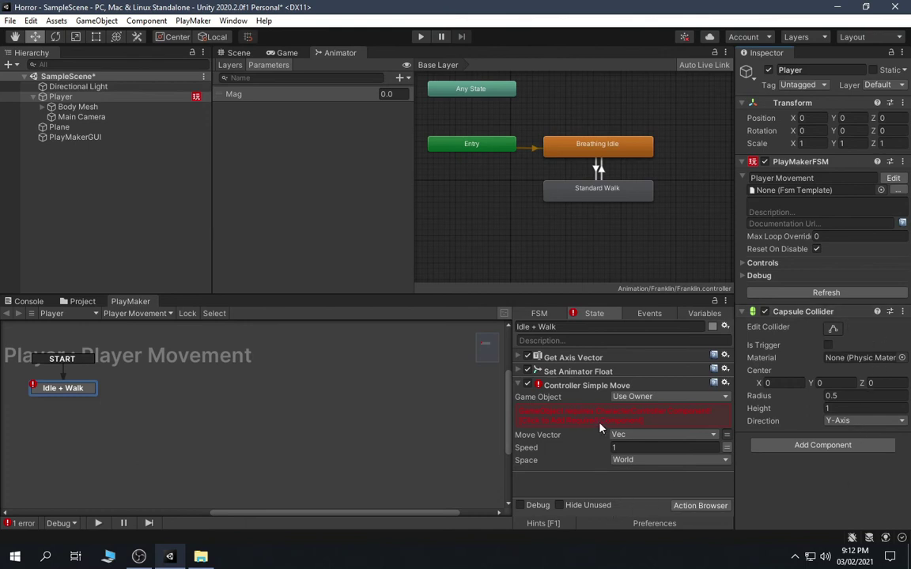
pyautogui.click(902, 311)
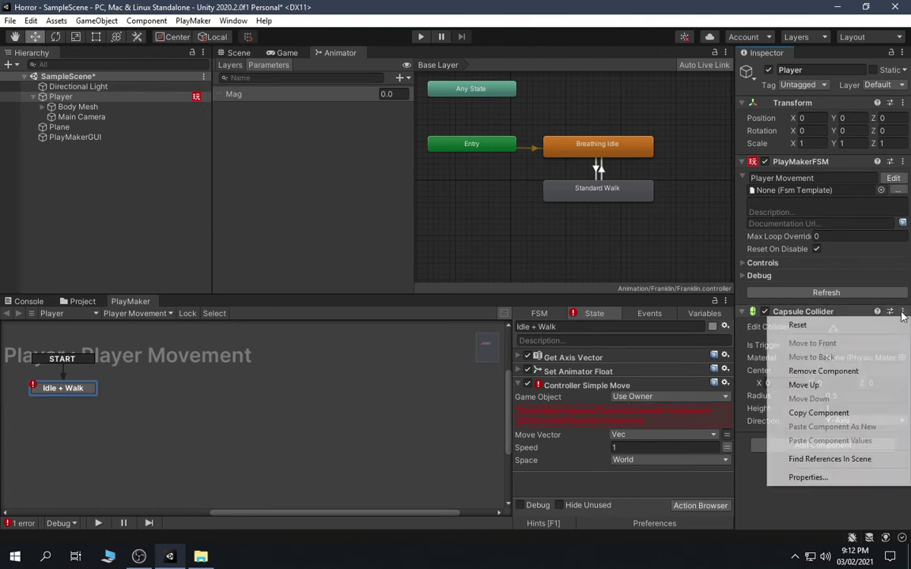
pyautogui.click(840, 370)
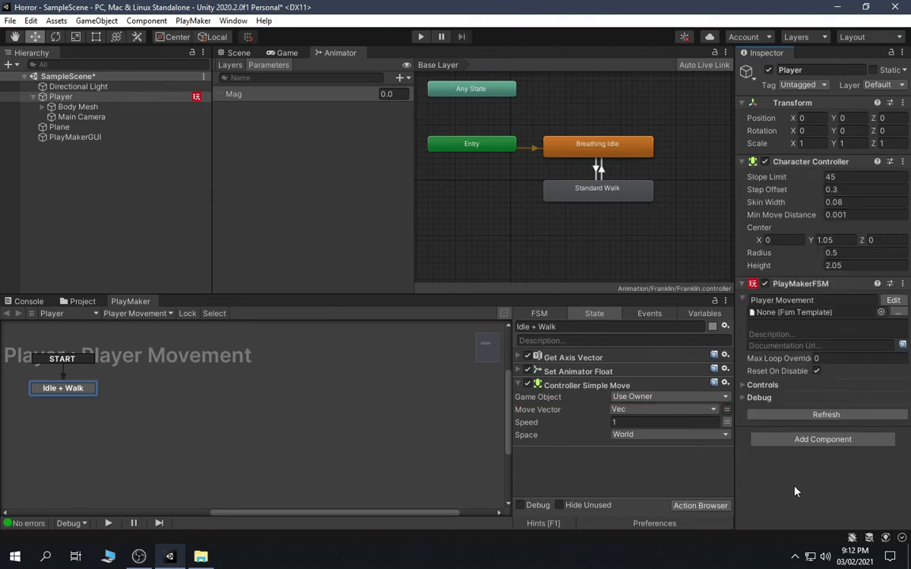
# - Set the Controller Simple Move speed to 2, collapse the action and save the scene
pyautogui.hotkey('ctrl', 's')
pyautogui.click(635, 421)
pyautogui.write('2')
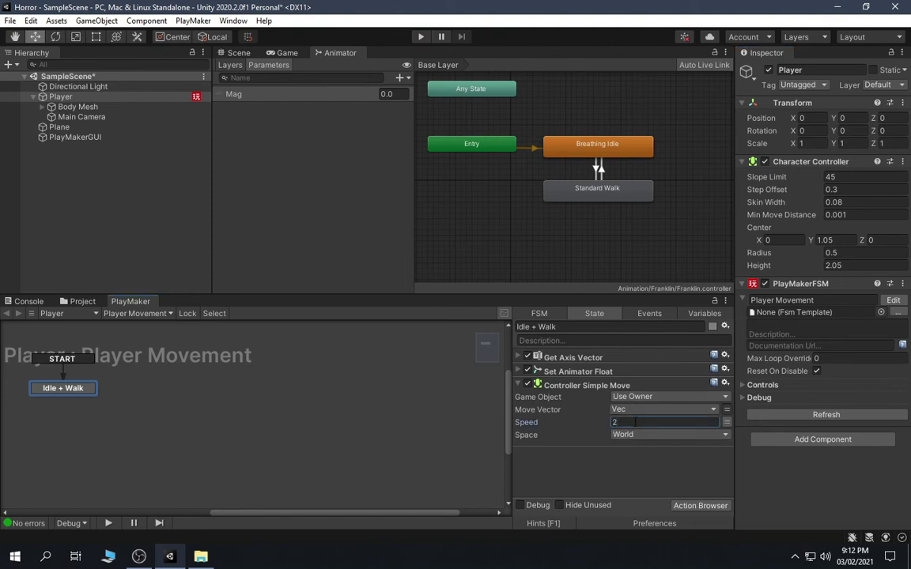
pyautogui.hotkey('ctrl', 's')
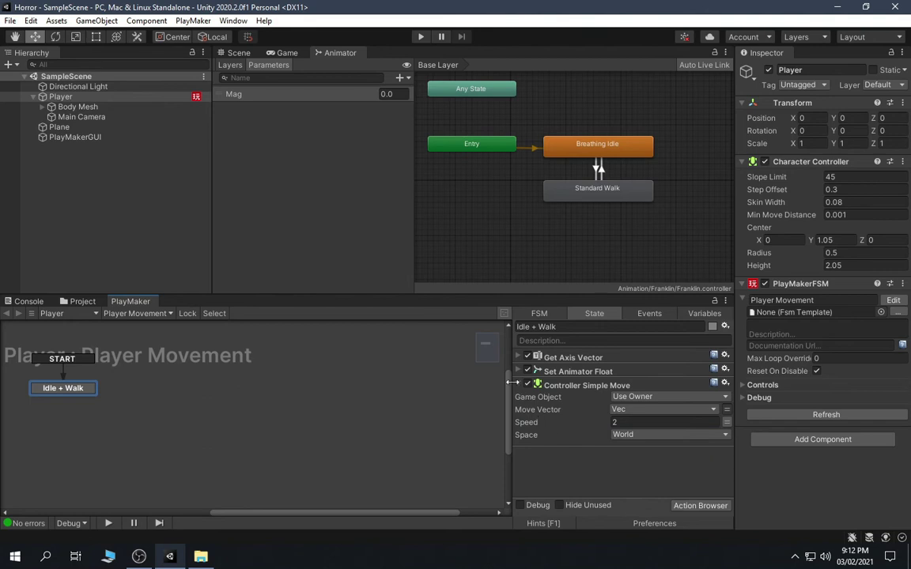
pyautogui.click(518, 387)
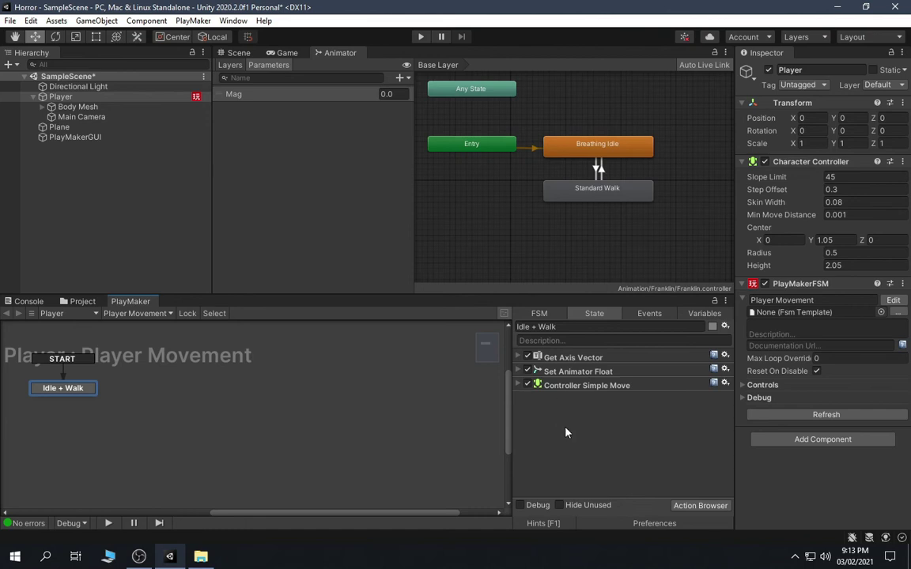
pyautogui.hotkey('ctrl', 's')
# - Dock the Game view beside the PlayMaker editor, separate from the Scene and Animator views
pyautogui.click(271, 53)
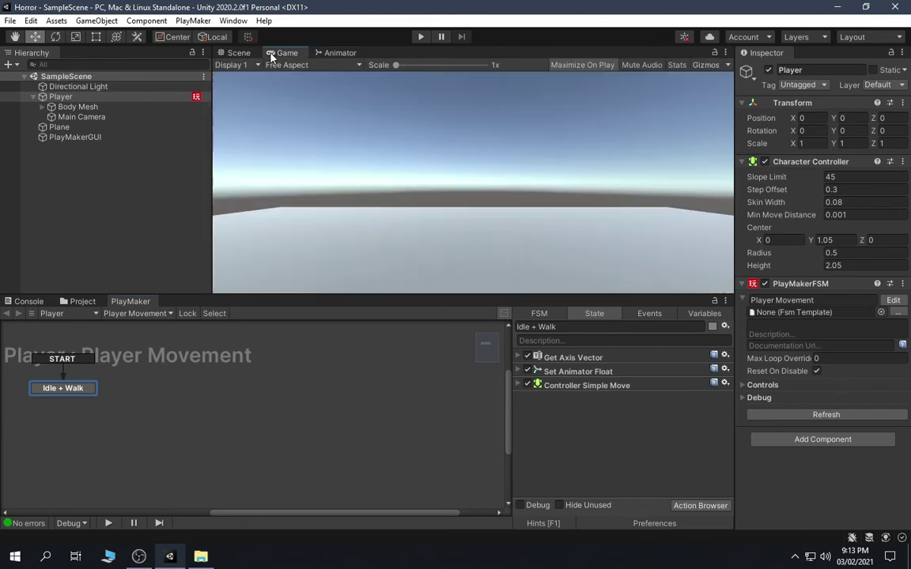
pyautogui.moveTo(271, 54); pyautogui.dragTo(585, 213)
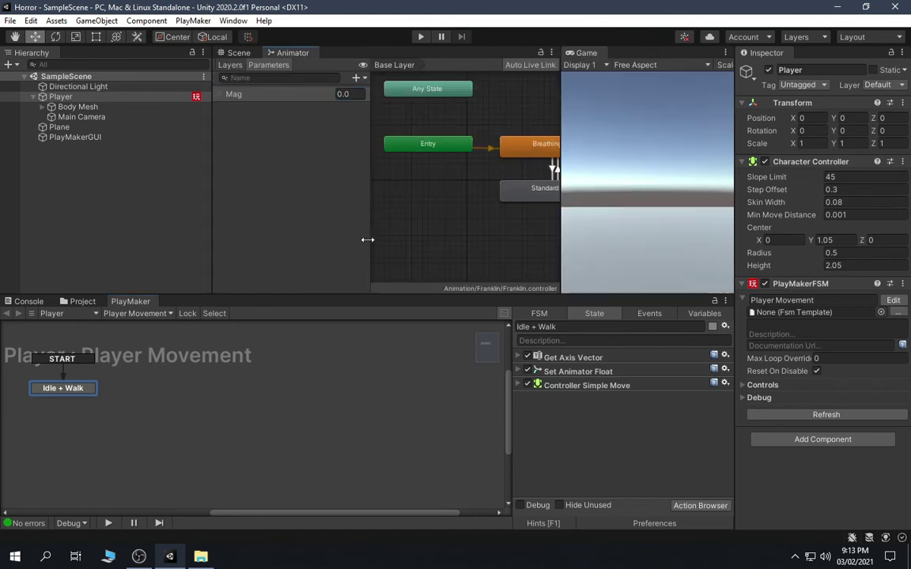
pyautogui.moveTo(586, 53); pyautogui.dragTo(598, 447)
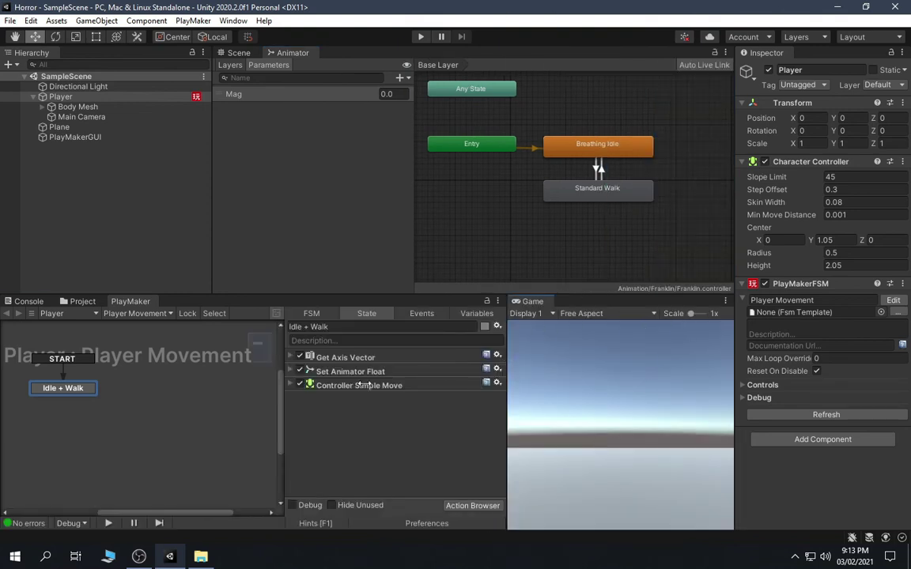
pyautogui.moveTo(533, 302); pyautogui.dragTo(321, 197)
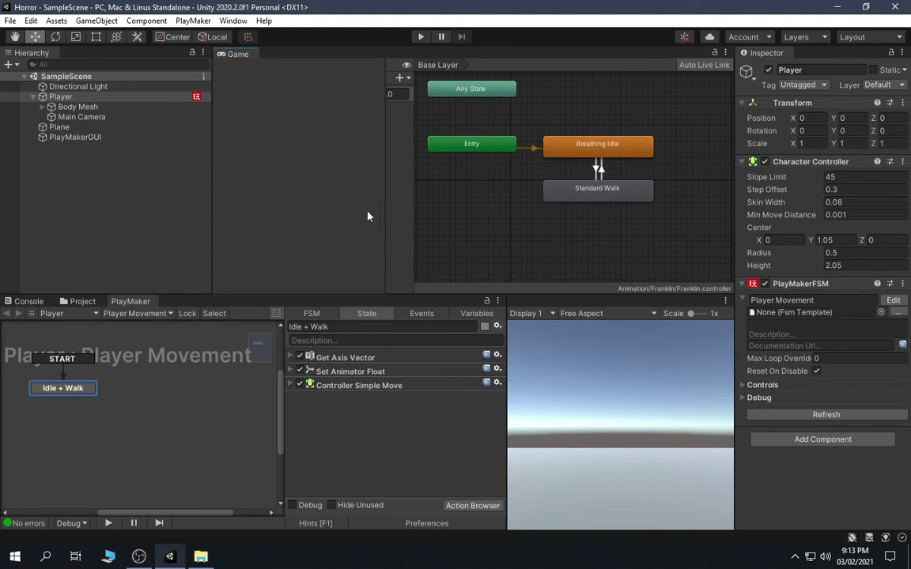
pyautogui.moveTo(368, 216); pyautogui.dragTo(399, 190)
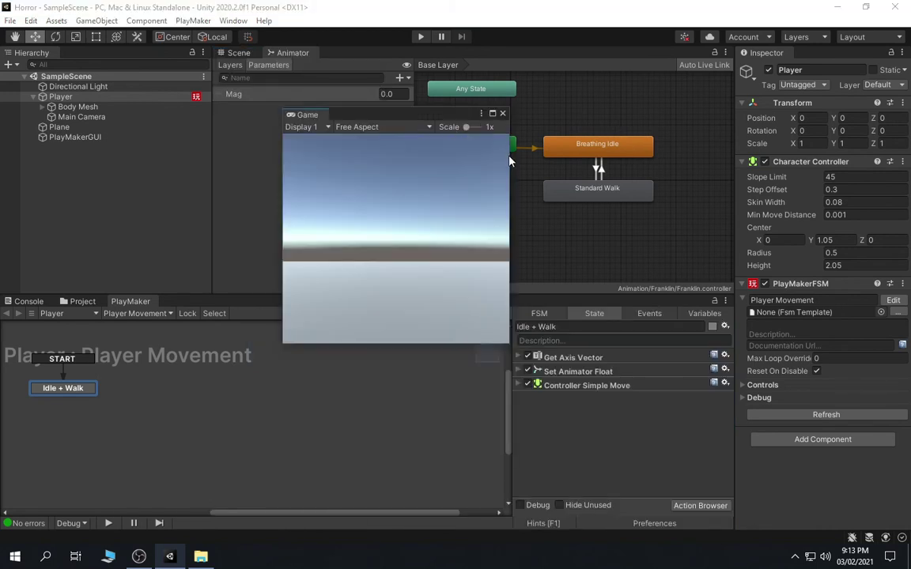
pyautogui.moveTo(509, 162); pyautogui.dragTo(630, 161)
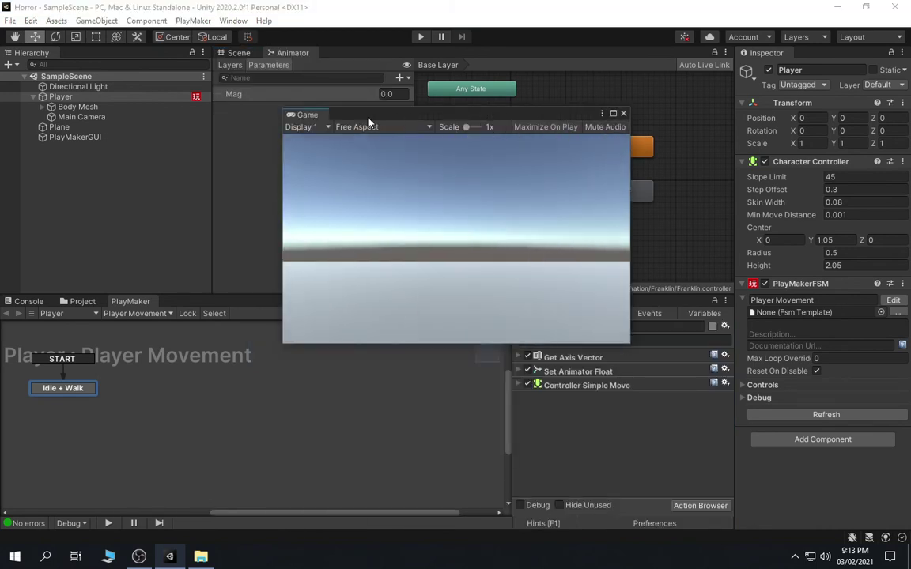
pyautogui.moveTo(368, 120); pyautogui.dragTo(528, 335)
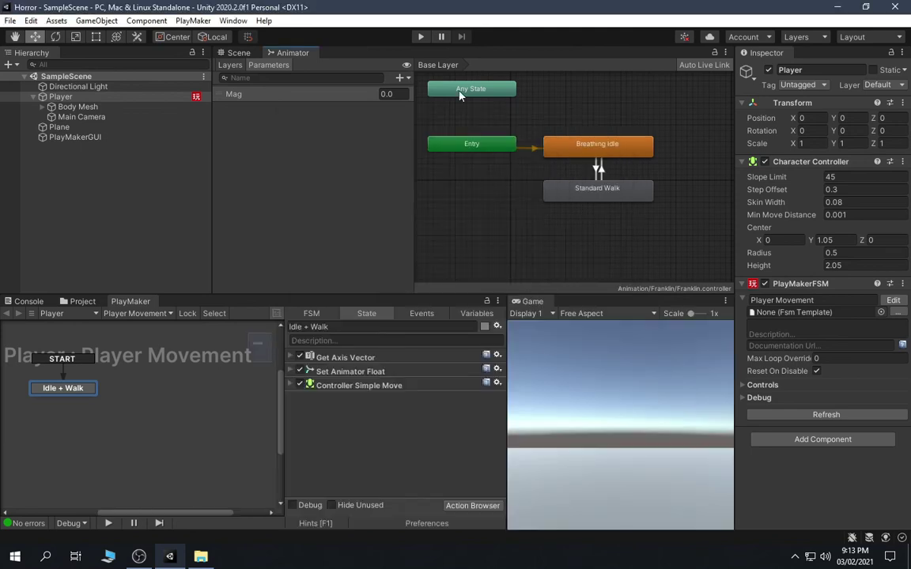
# - Show the Player in the Scene view, enter Play mode and test walking forward, backward and sideways
pyautogui.click(239, 52)
pyautogui.keyDown('alt'); pyautogui.moveTo(553, 198); pyautogui.dragTo(490, 190); pyautogui.keyUp('alt')
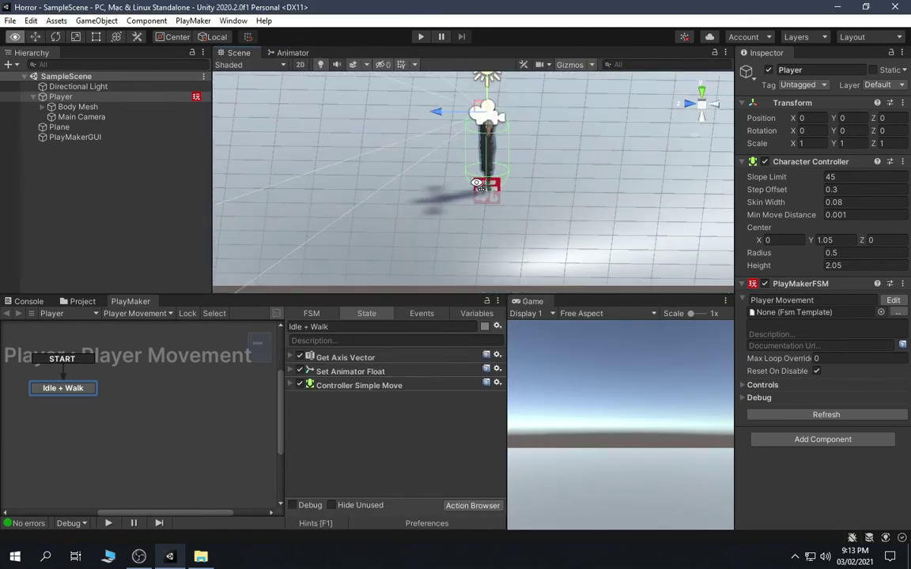
pyautogui.click(421, 37)
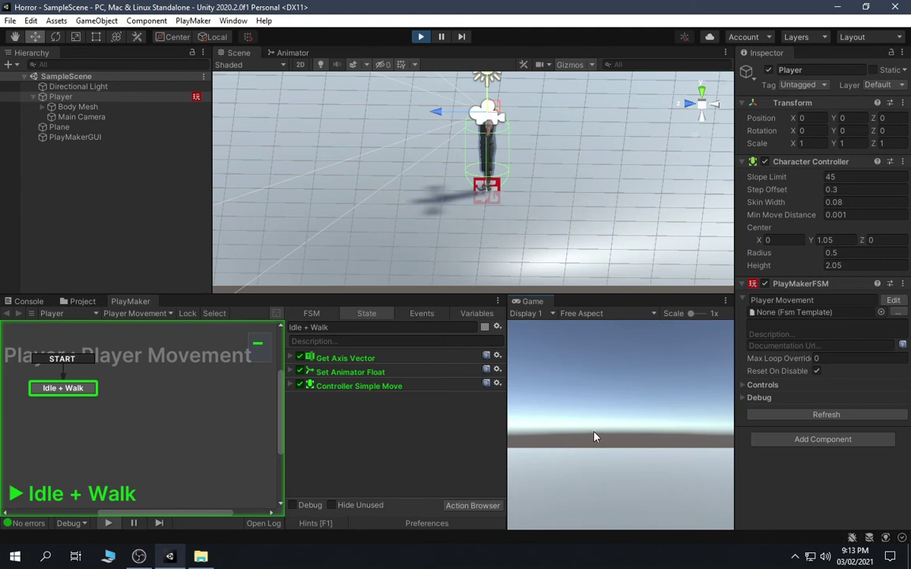
pyautogui.press('w')
pyautogui.press('s')
pyautogui.press('a')
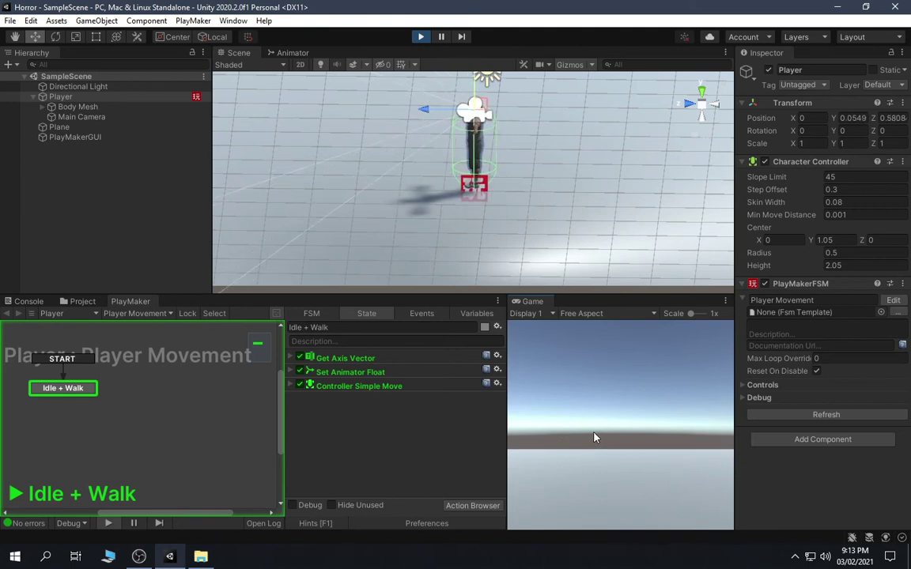
pyautogui.press('a')
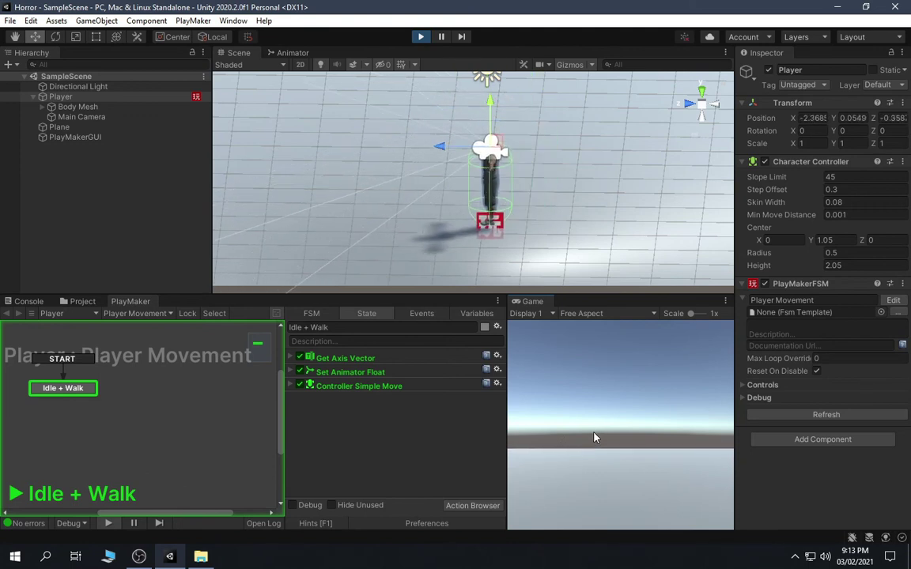
pyautogui.press('w')
pyautogui.press('a')
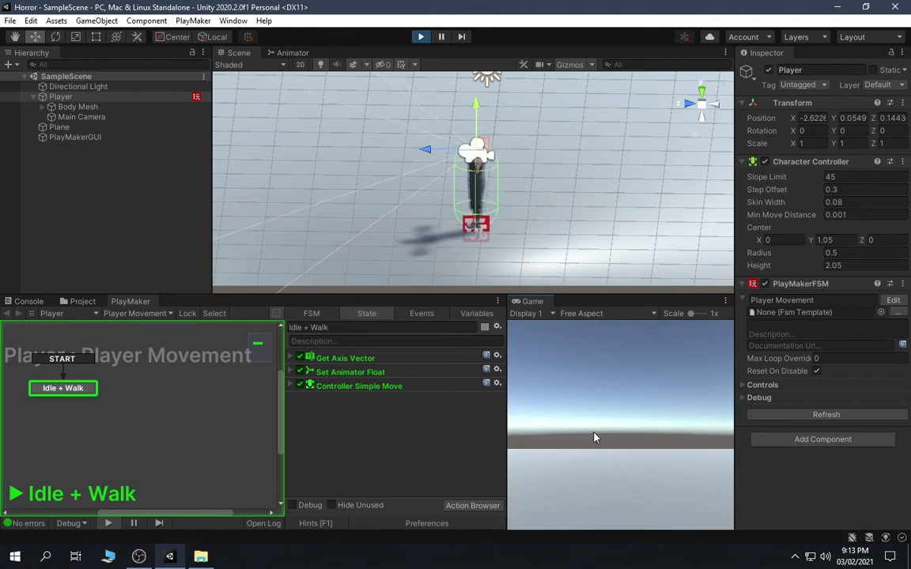
pyautogui.press('s')
pyautogui.press('d')
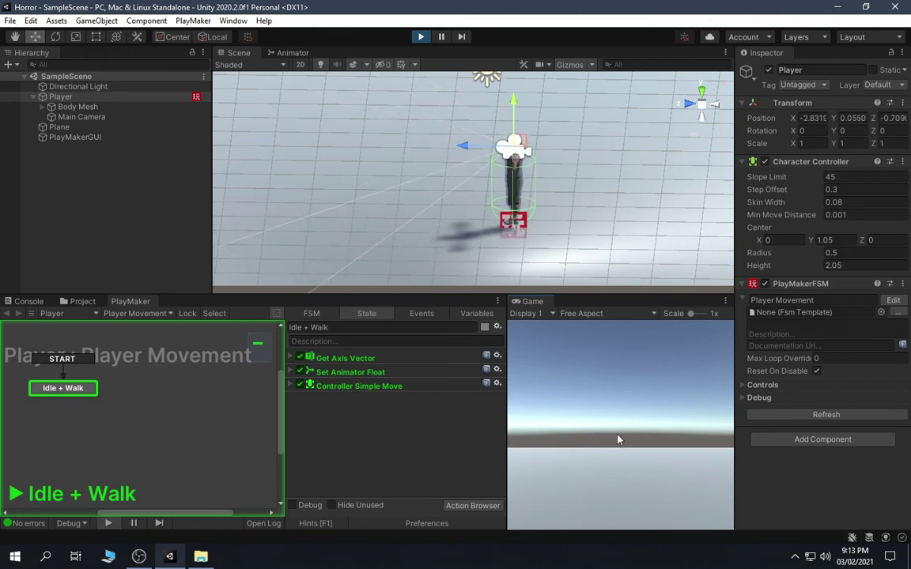
pyautogui.press('w')
pyautogui.press('a')
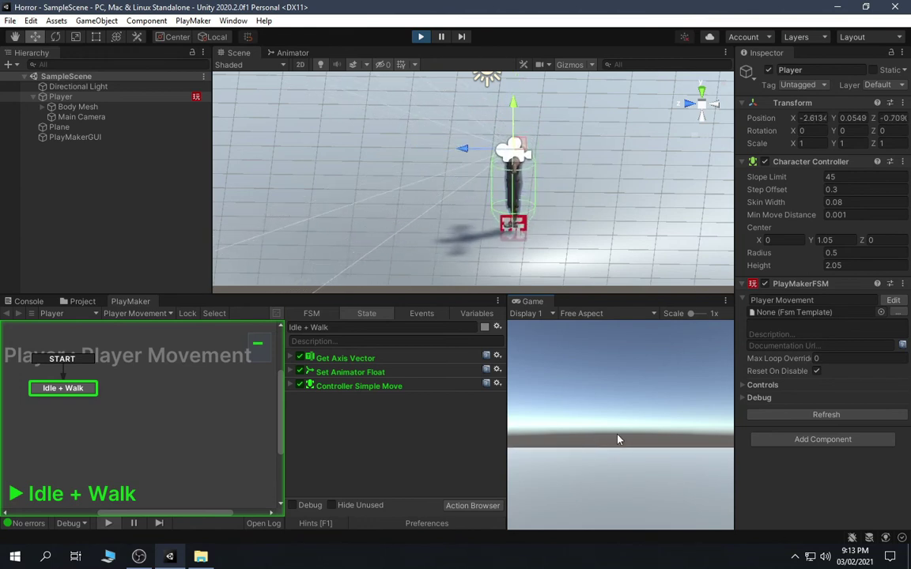
pyautogui.press('s')
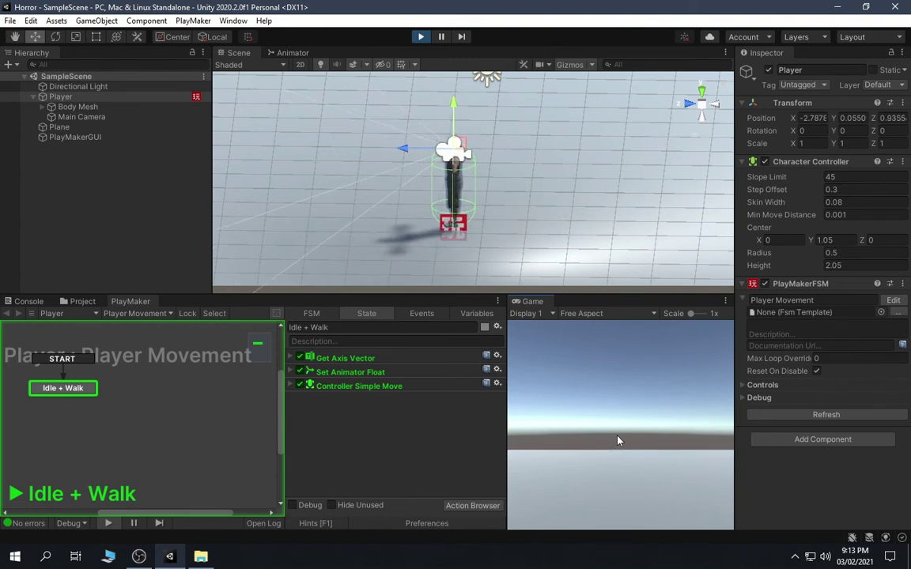
# - Inspect the Set Animator Float settings and the Breathing Idle to Standard Walk transition's condition
pyautogui.click(290, 371)
pyautogui.click(294, 52)
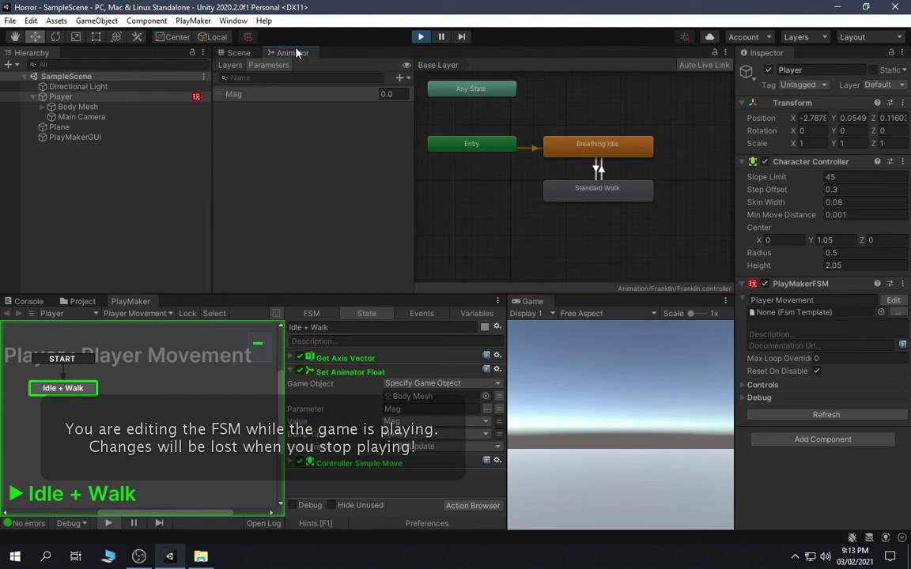
pyautogui.click(598, 168)
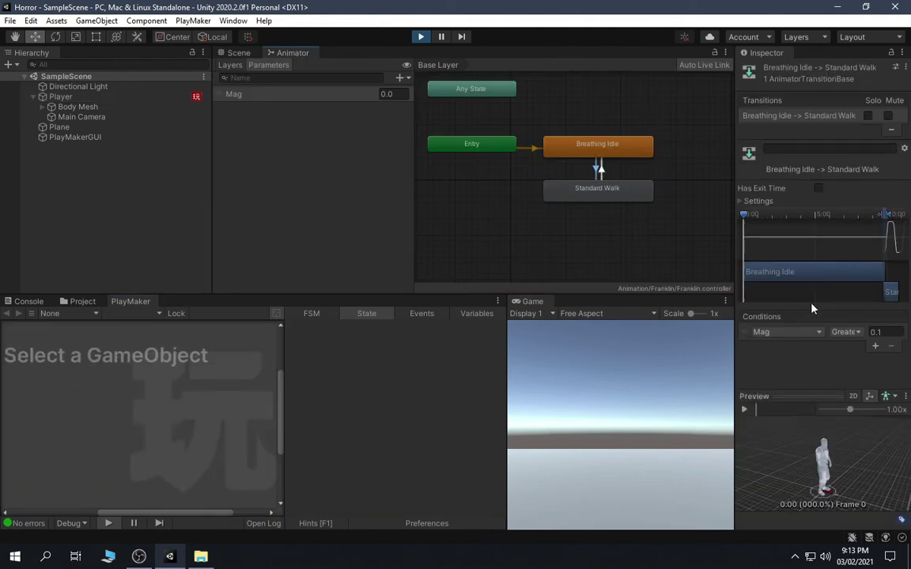
# - Inspect the Standard Walk to Breathing Idle transition's condition and the Body Mesh's Animator component
pyautogui.click(600, 170)
pyautogui.click(238, 53)
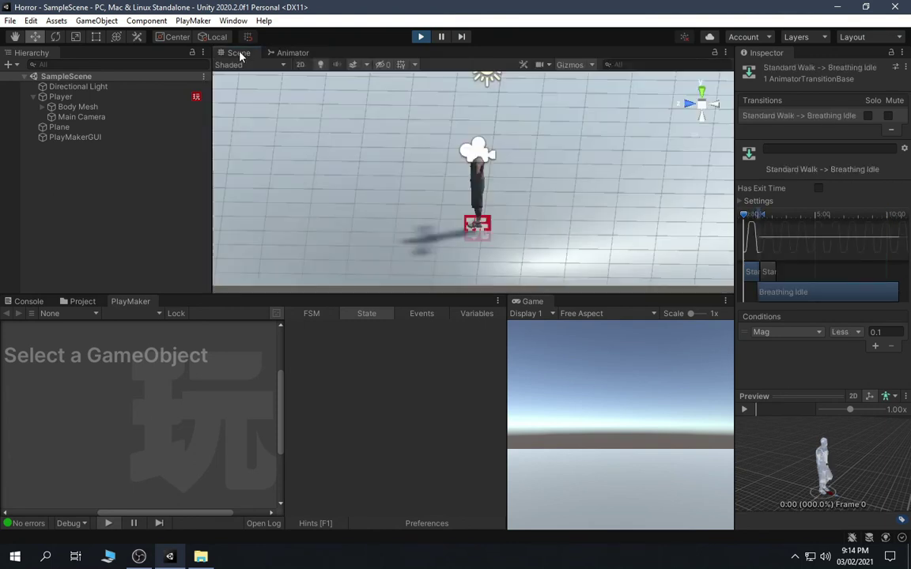
pyautogui.click(90, 108)
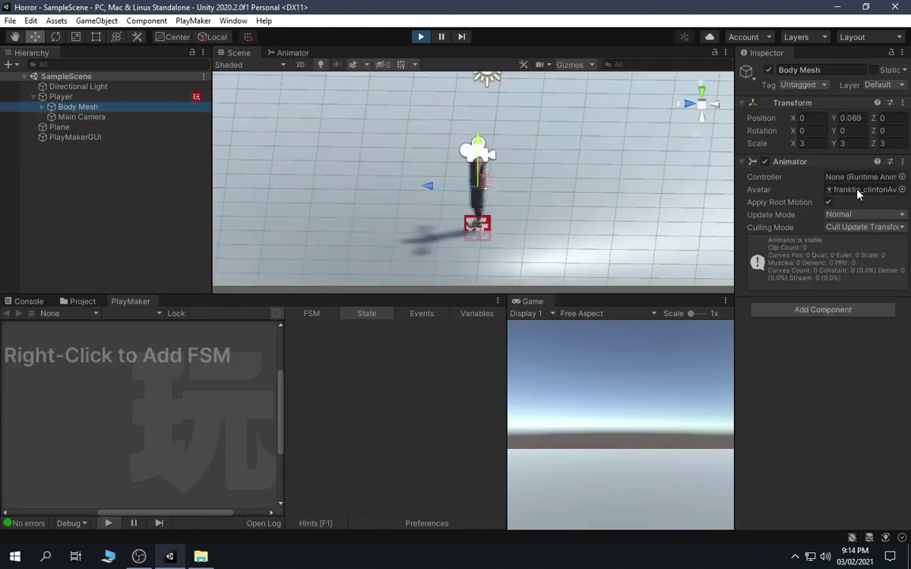
# - Leave Play mode, assign the Franklin controller to the Body Mesh's Animator and save the scene
pyautogui.click(420, 37)
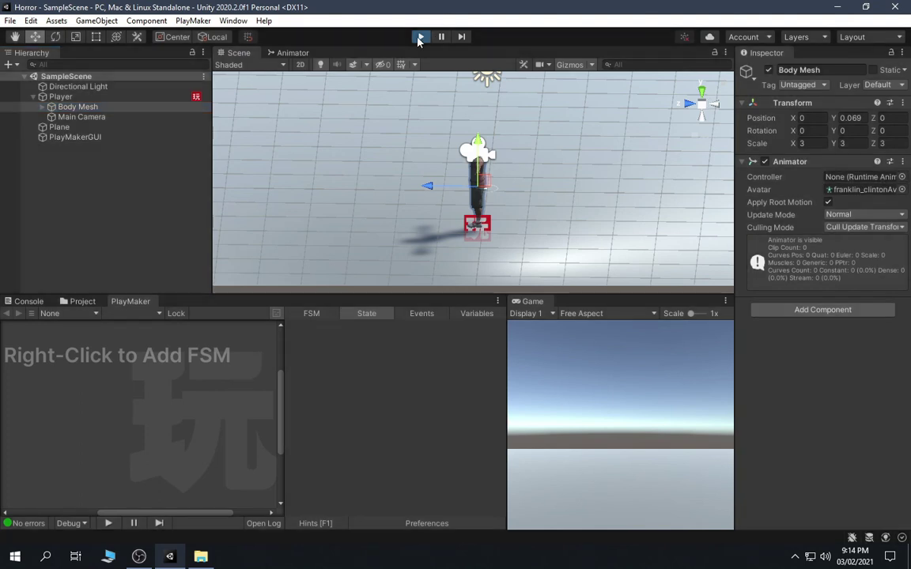
pyautogui.click(420, 37)
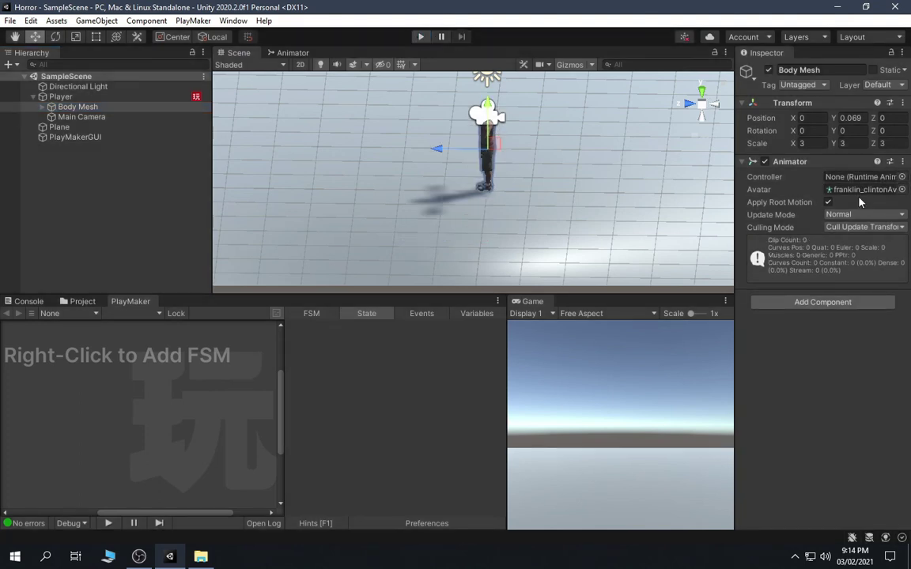
pyautogui.hotkey('ctrl', 'p')
pyautogui.click(902, 177)
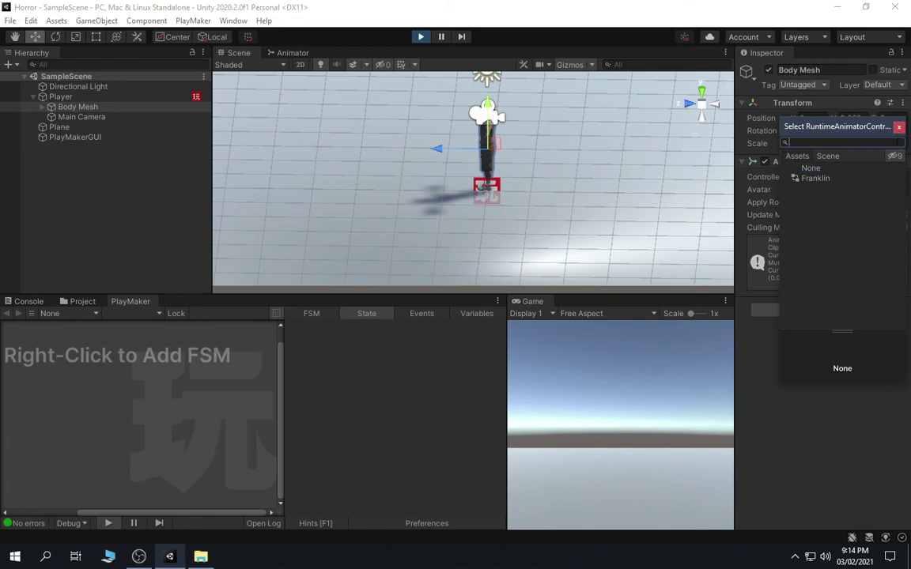
pyautogui.click(420, 37)
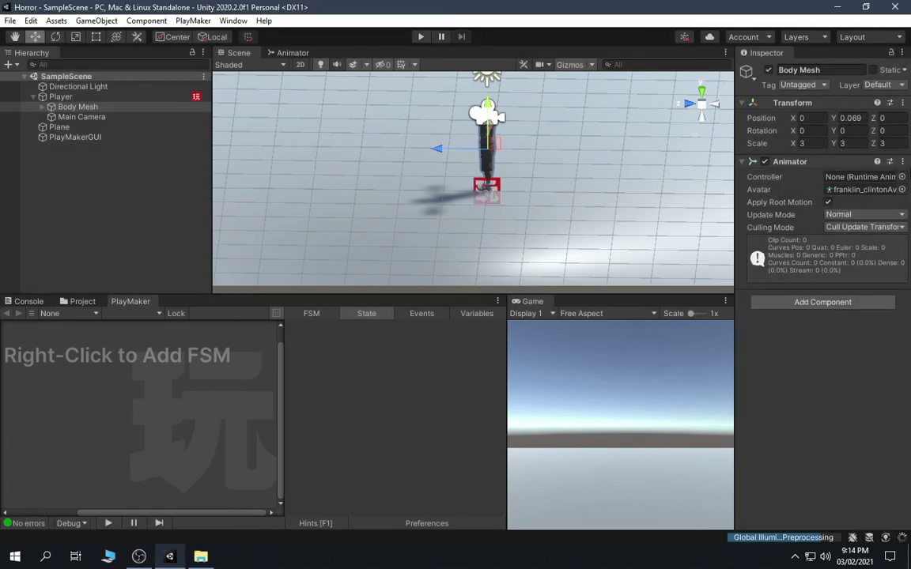
pyautogui.click(901, 178)
pyautogui.click(811, 216)
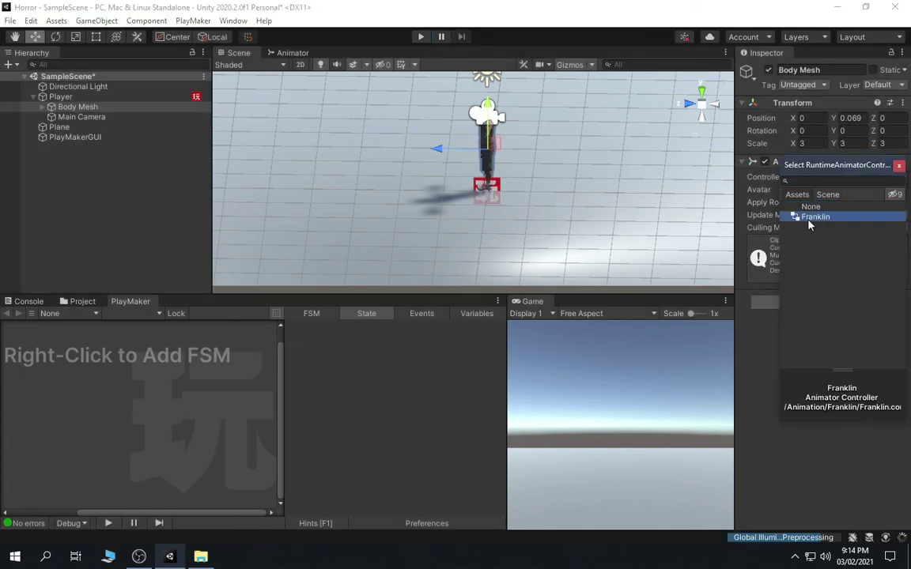
pyautogui.click(899, 166)
pyautogui.hotkey('ctrl', 's')
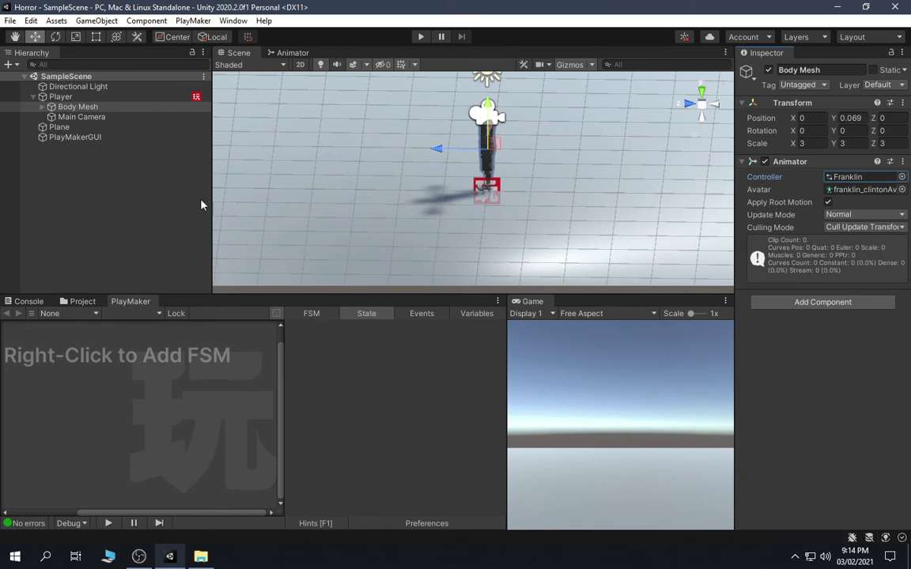
# - Play-test the Player in the Scene view by walking forward, backward and sideways, and exit Play mode
pyautogui.click(275, 53)
pyautogui.click(240, 52)
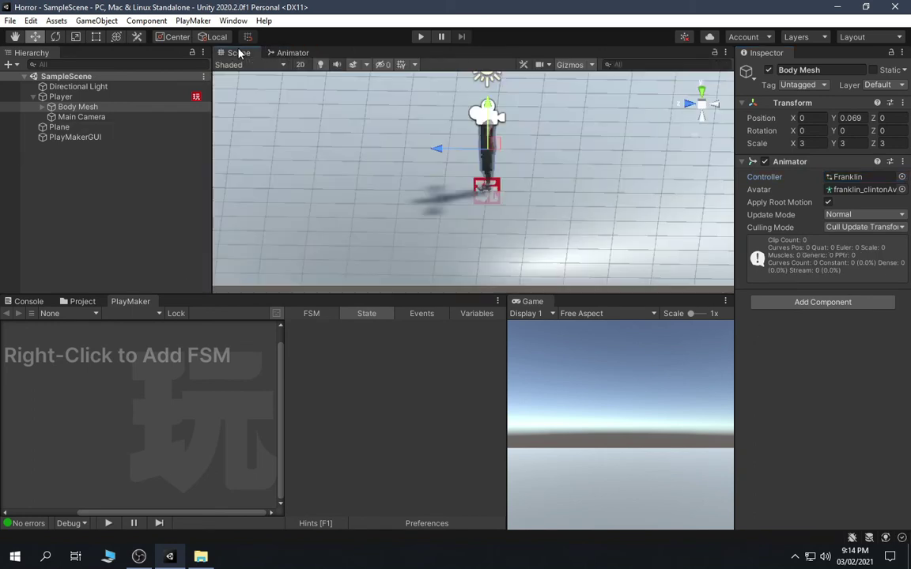
pyautogui.click(69, 97)
pyautogui.click(420, 36)
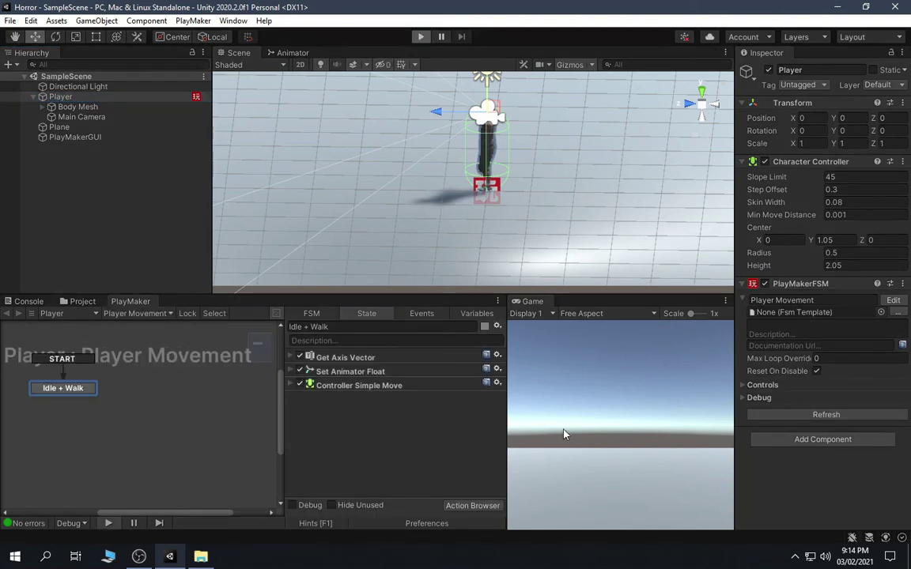
pyautogui.press('w')
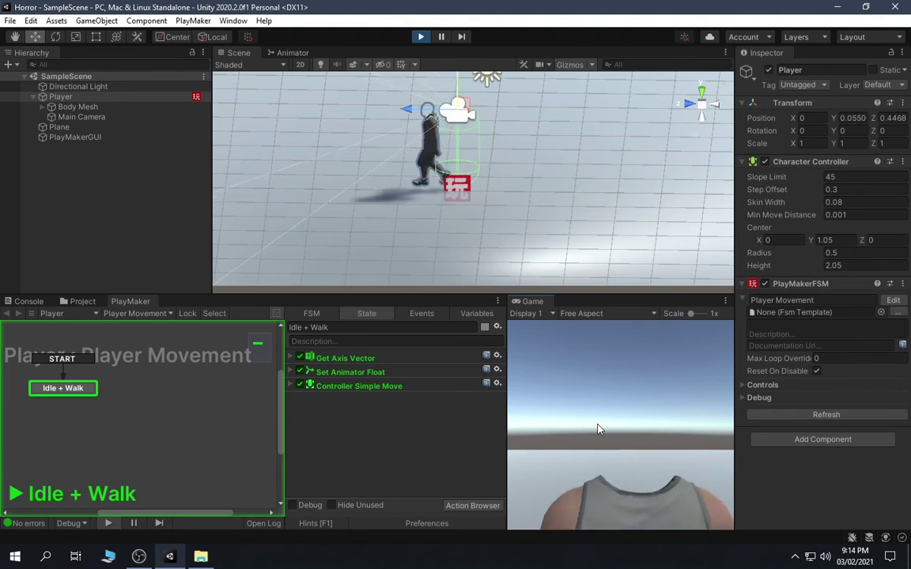
pyautogui.press('s')
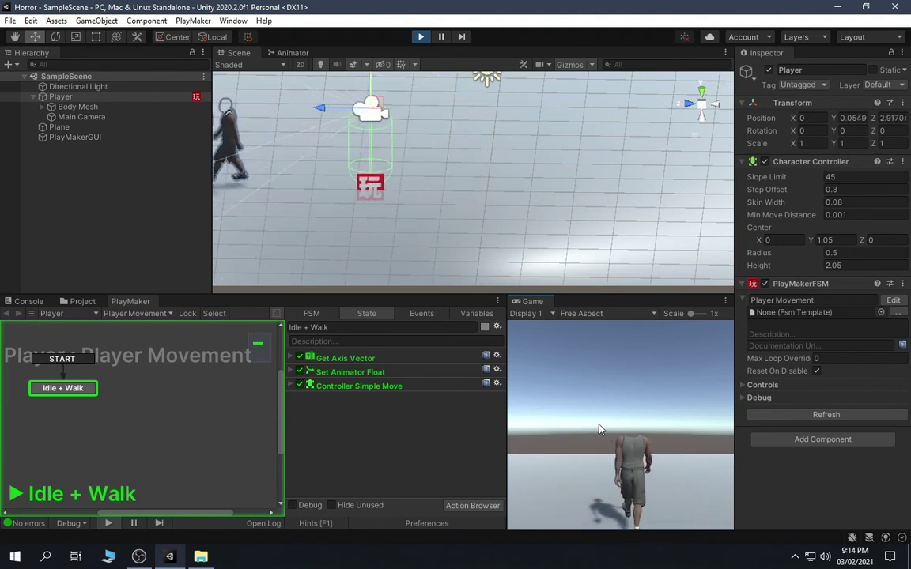
pyautogui.press('s')
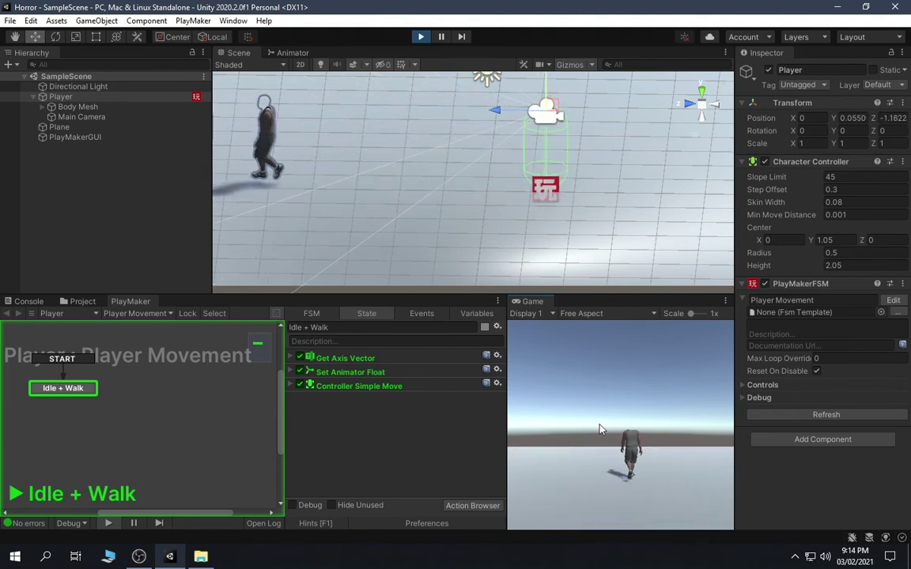
pyautogui.press('a')
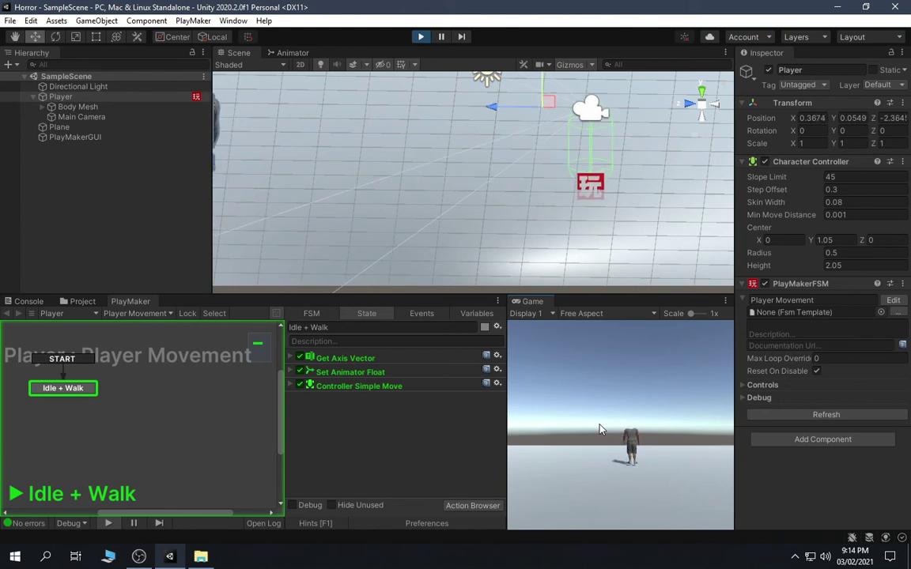
pyautogui.click(424, 38)
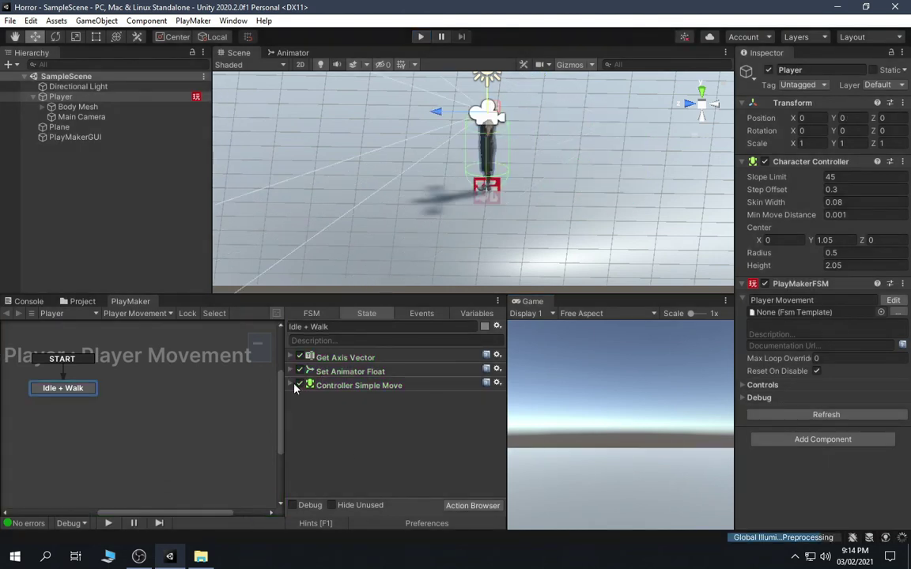
# - Turn off Apply Root Motion on the Body Mesh's Animator and save the scene
pyautogui.click(78, 107)
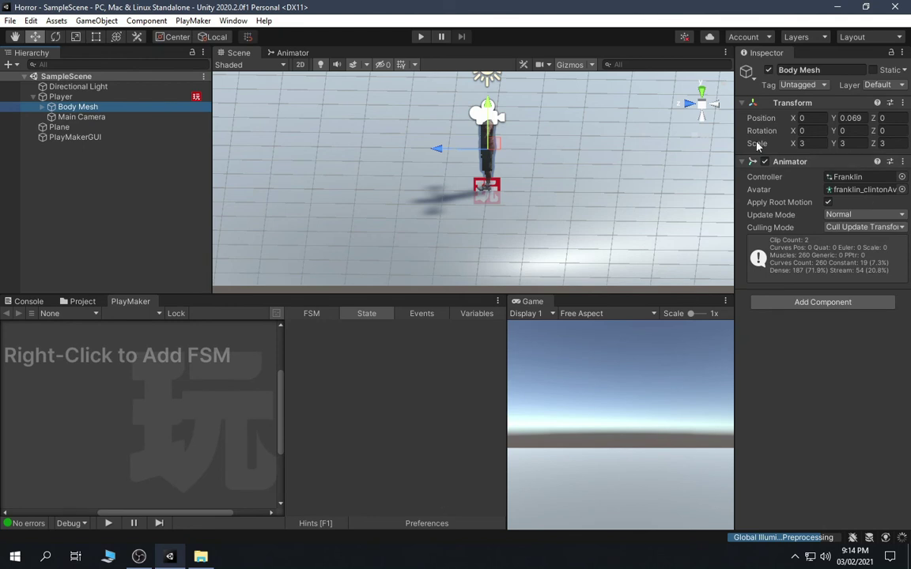
pyautogui.click(828, 203)
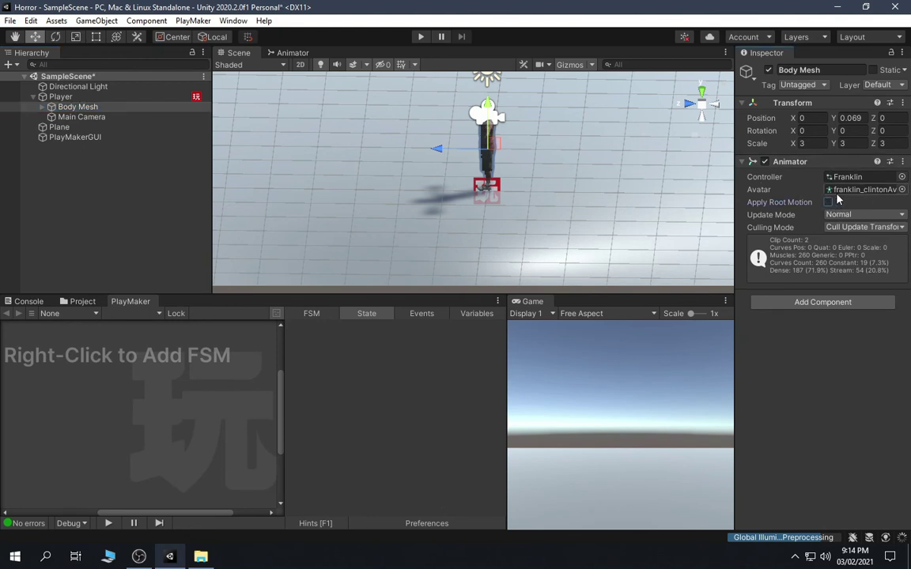
pyautogui.hotkey('ctrl', 's')
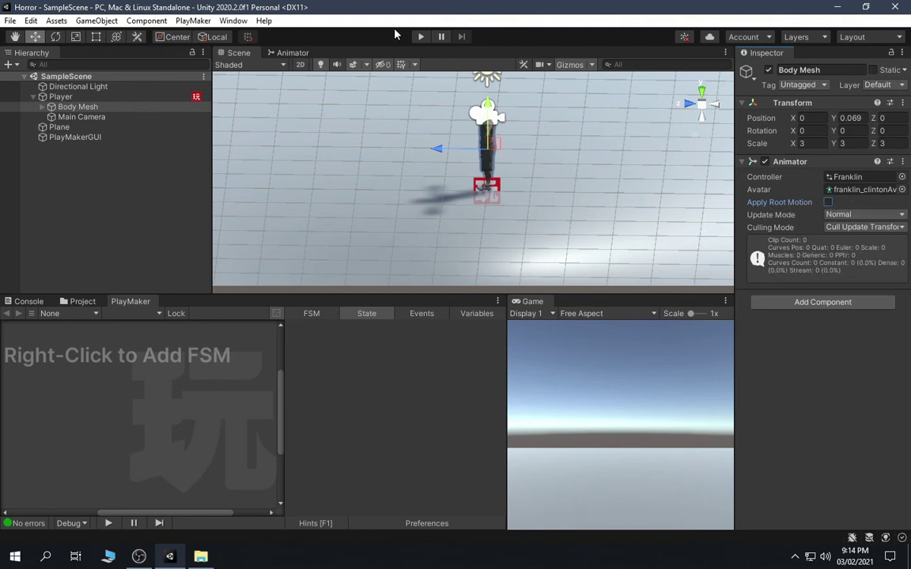
# - Play-test the walk animation with root motion disabled, stop Play mode and clear the selection
pyautogui.click(421, 36)
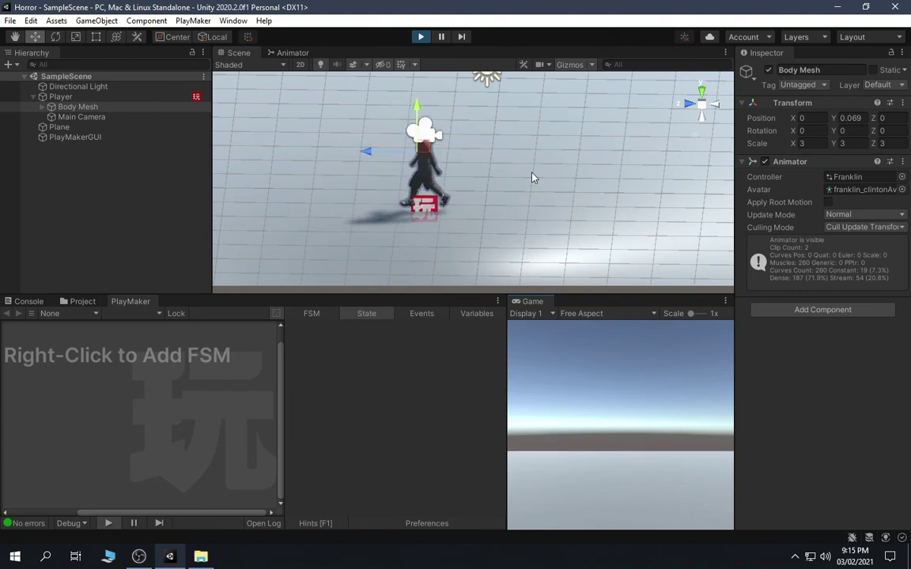
pyautogui.click(421, 36)
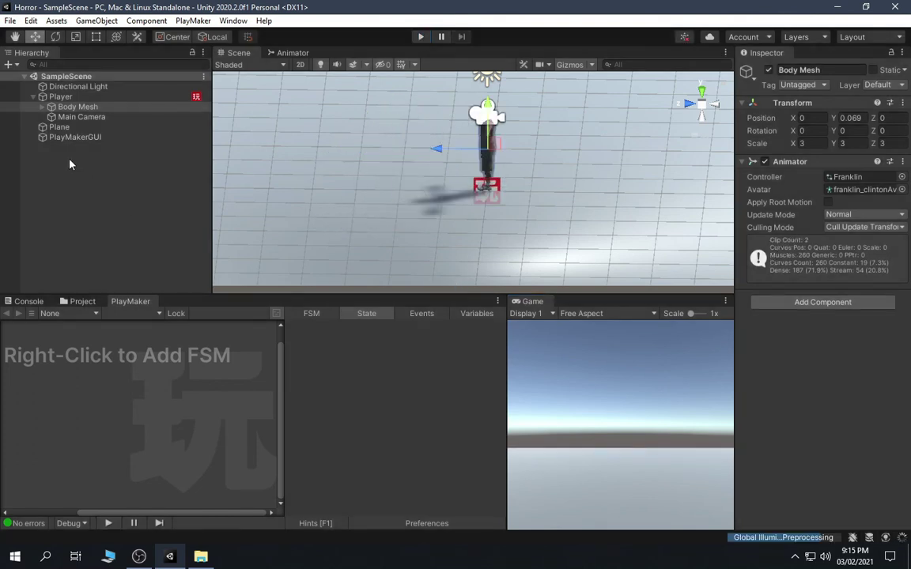
pyautogui.click(89, 203)
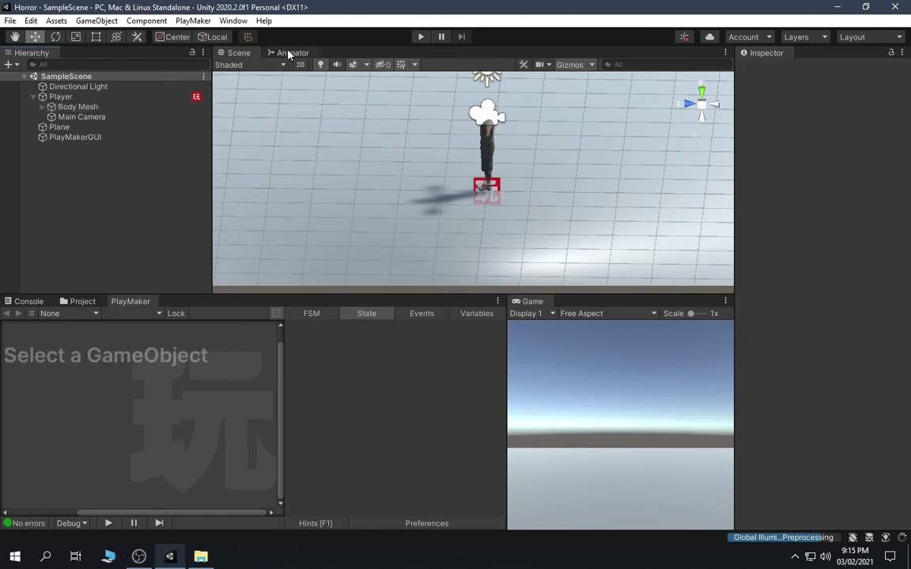
# - Add a second PlayMakerFSM component to the Player and name it Camera Movement
pyautogui.click(80, 116)
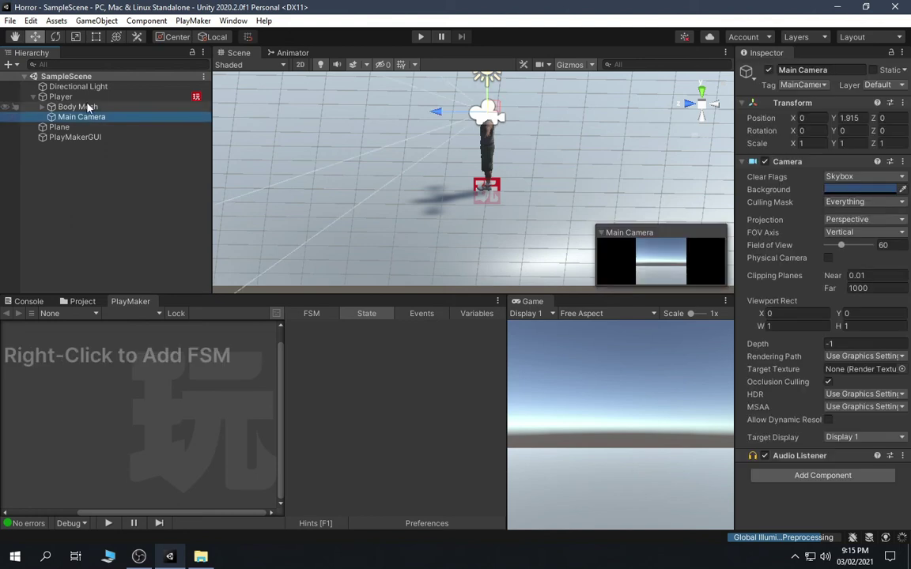
pyautogui.click(60, 96)
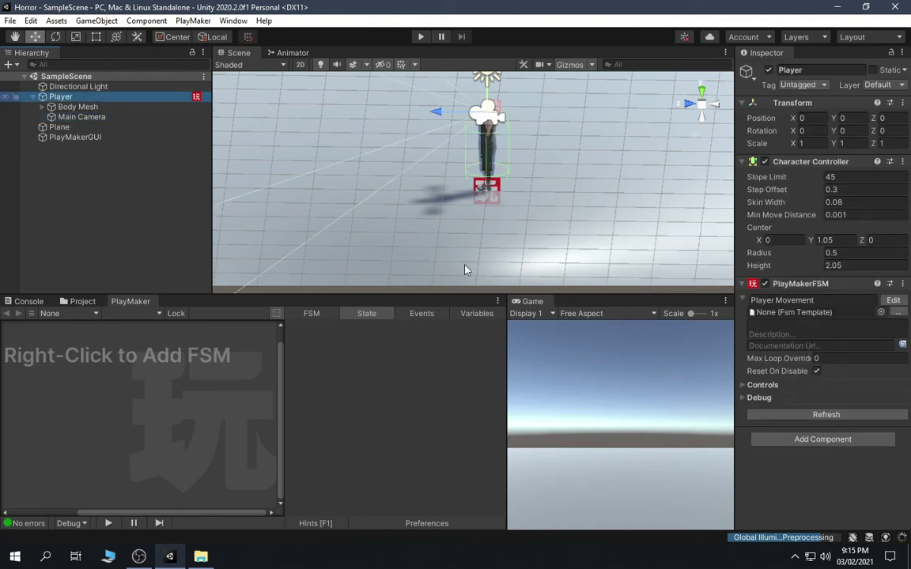
pyautogui.click(822, 439)
pyautogui.write('fsm')
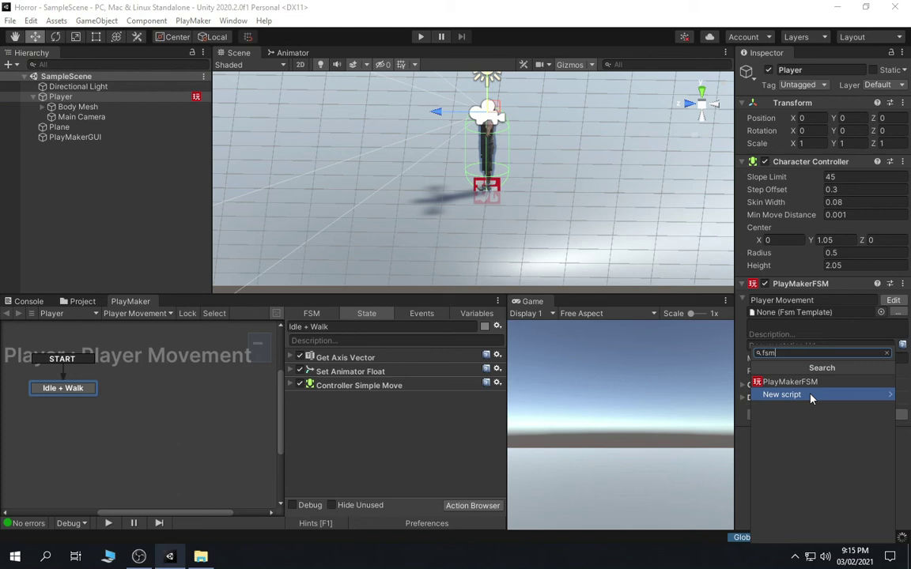
pyautogui.press('Return')
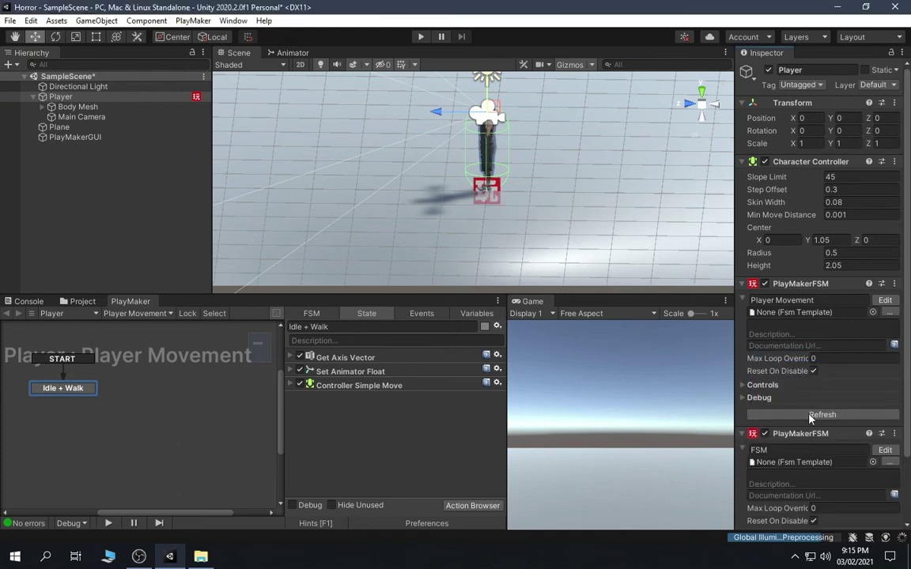
pyautogui.click(791, 450)
pyautogui.write('Camera Movement')
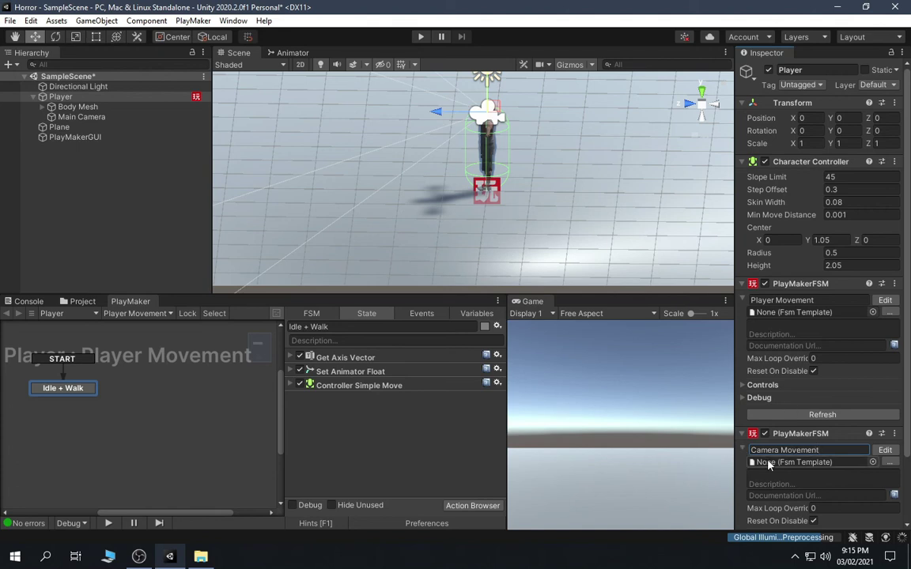
# - Open the Camera Movement FSM for editing and rename its start state Mouse Look
pyautogui.click(885, 450)
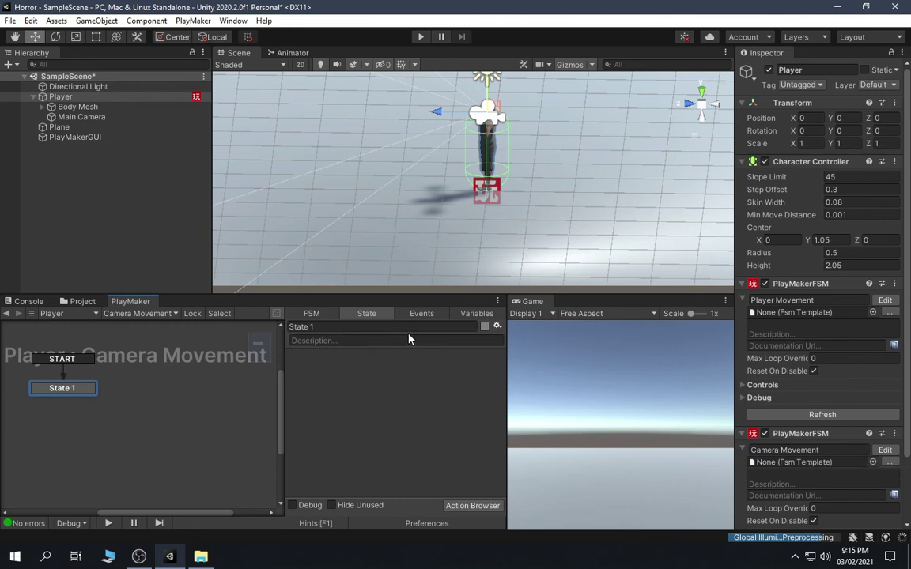
pyautogui.click(359, 326)
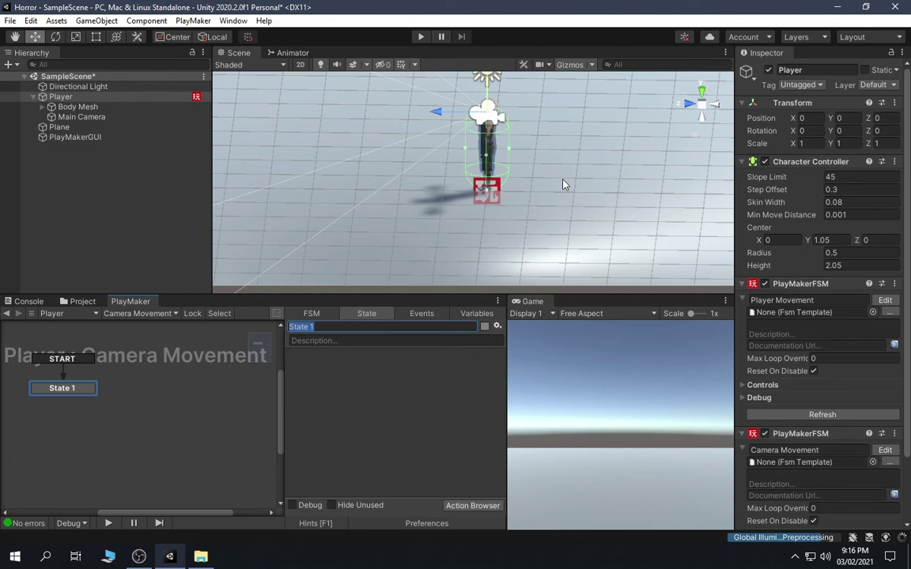
pyautogui.write('Mouse Look')
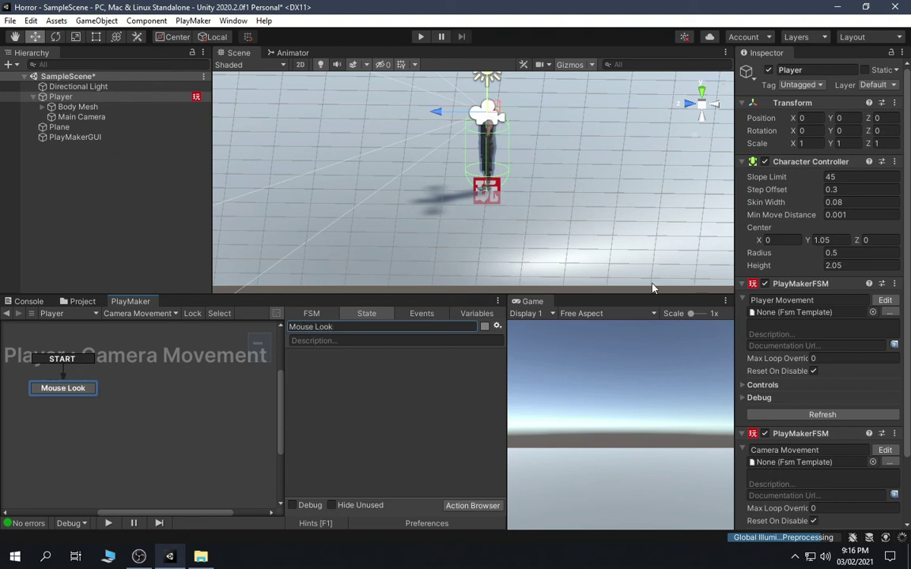
pyautogui.press('Return')
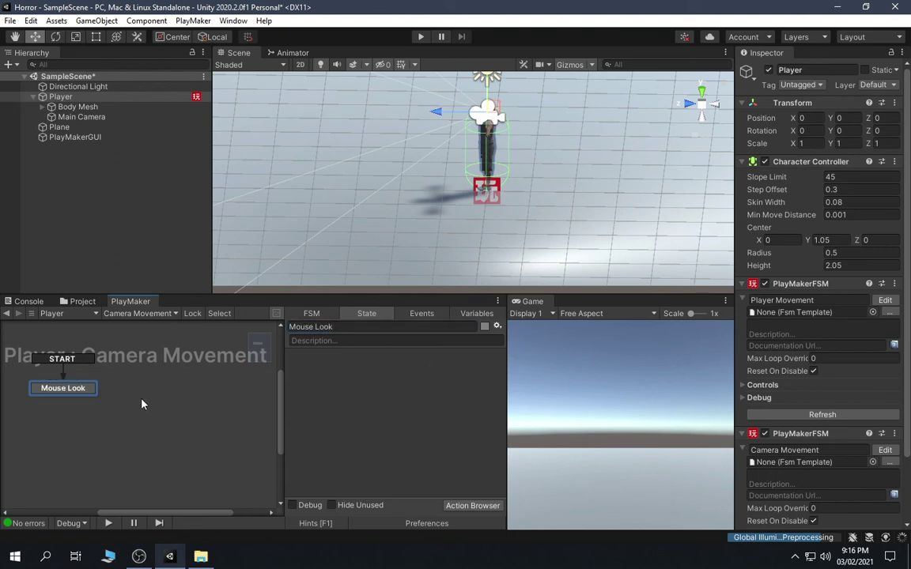
# - Add two Mouse Look actions to the Mouse Look state and close the action browser
pyautogui.click(472, 505)
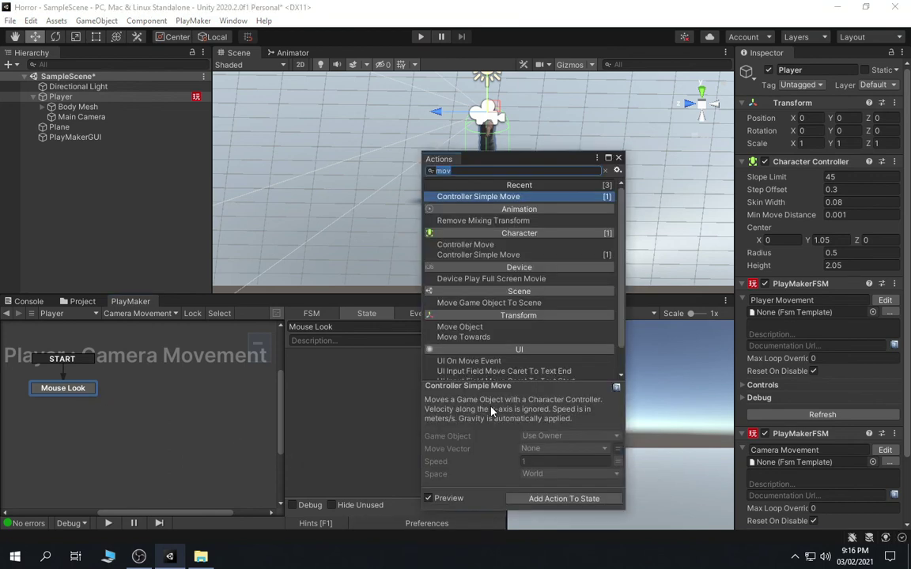
pyautogui.write('mou')
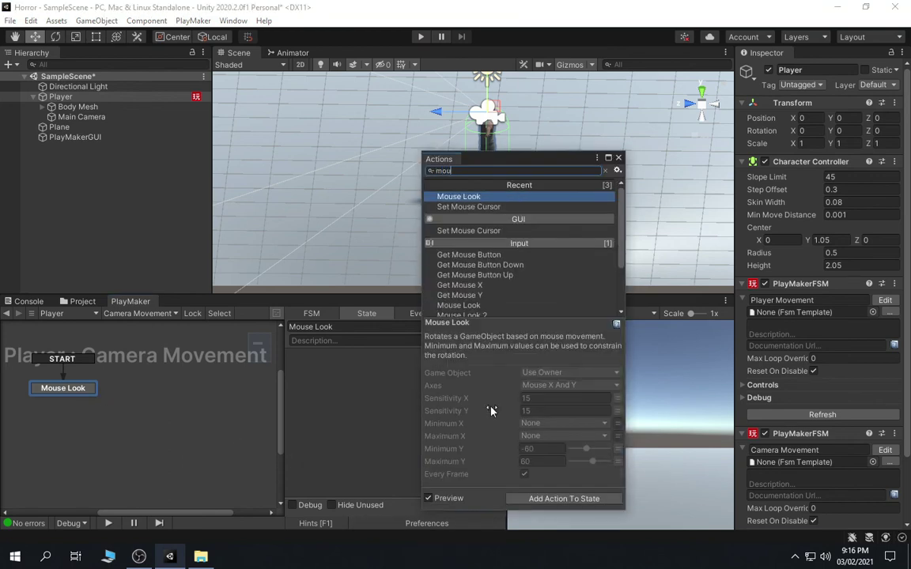
pyautogui.press('Return')
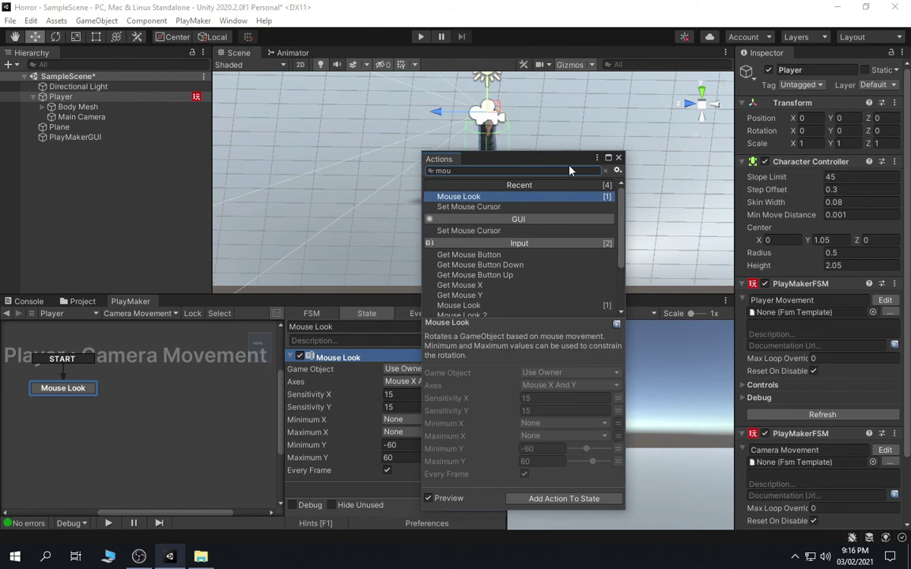
pyautogui.click(618, 157)
# - Target the first Mouse Look action at the Main Camera and set its axes to Mouse Y
pyautogui.moveTo(336, 292); pyautogui.dragTo(340, 218)
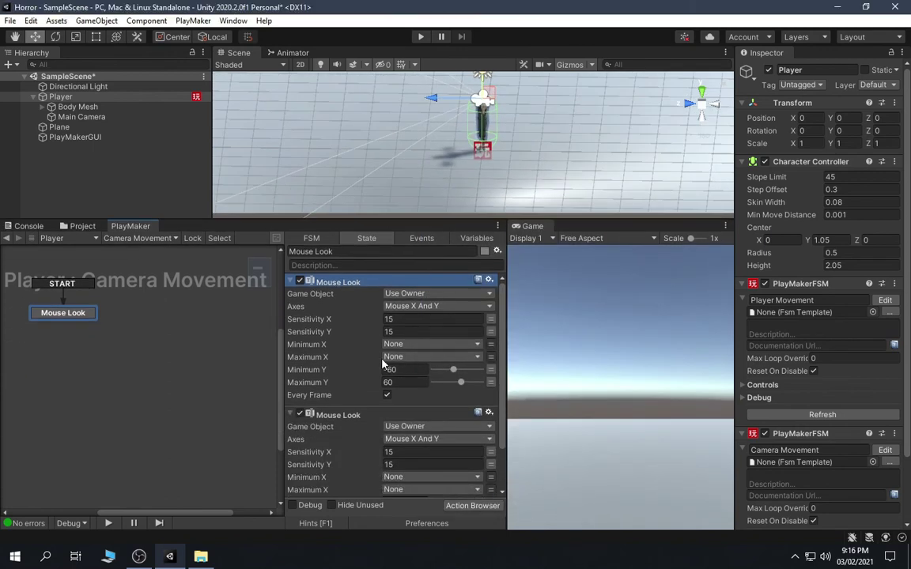
pyautogui.click(435, 294)
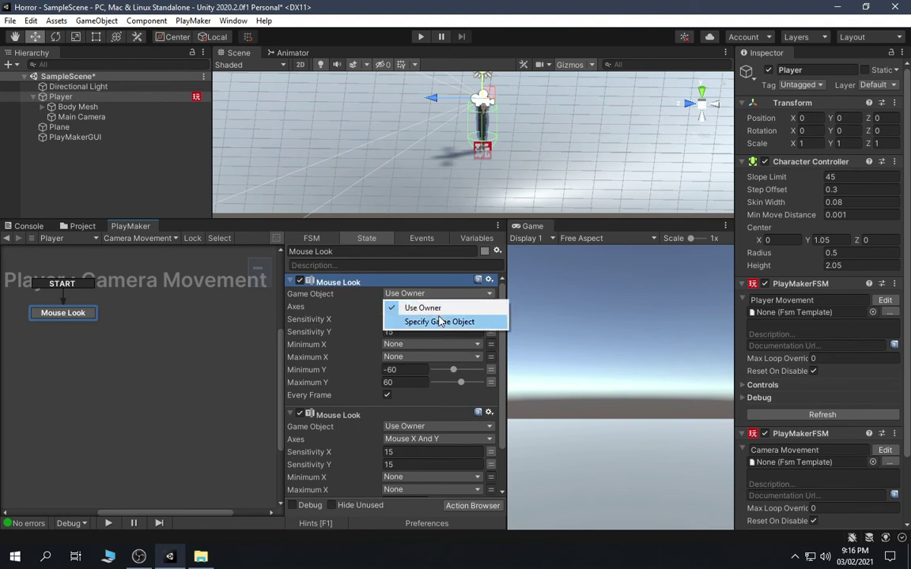
pyautogui.click(437, 321)
pyautogui.moveTo(85, 116); pyautogui.dragTo(400, 308)
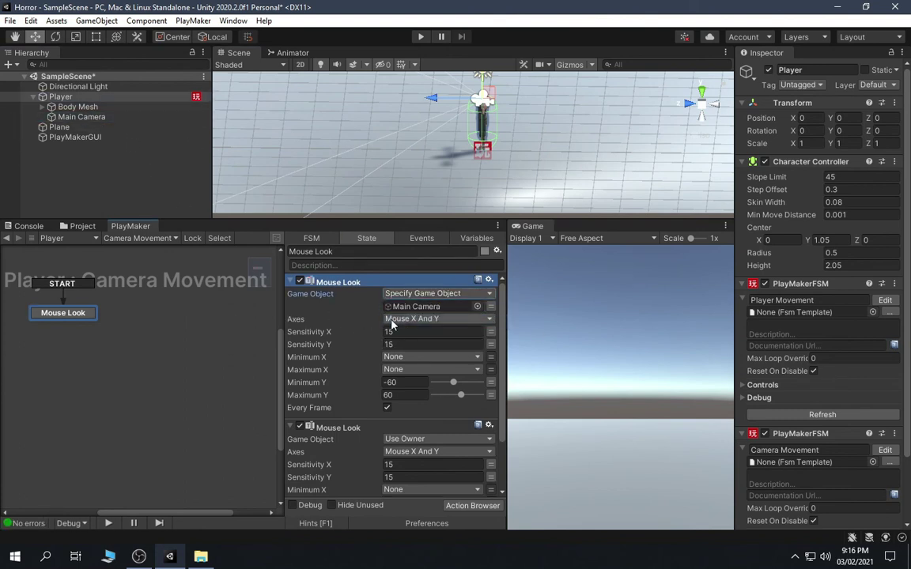
pyautogui.click(415, 319)
pyautogui.click(419, 360)
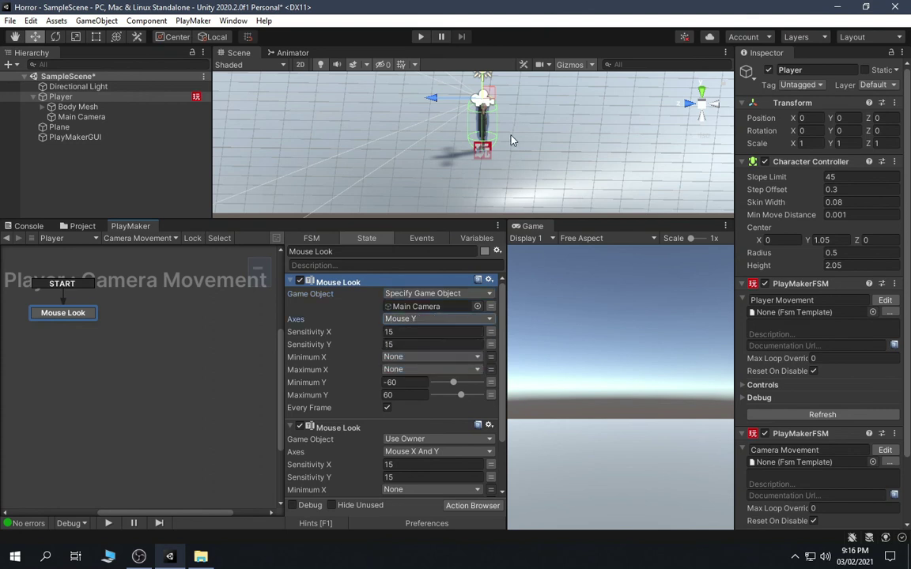
# - Try tilting the Main Camera about its X axis, and undo the rotation
pyautogui.keyDown('alt'); pyautogui.moveTo(459, 122); pyautogui.dragTo(494, 170); pyautogui.keyUp('alt')
pyautogui.click(81, 117)
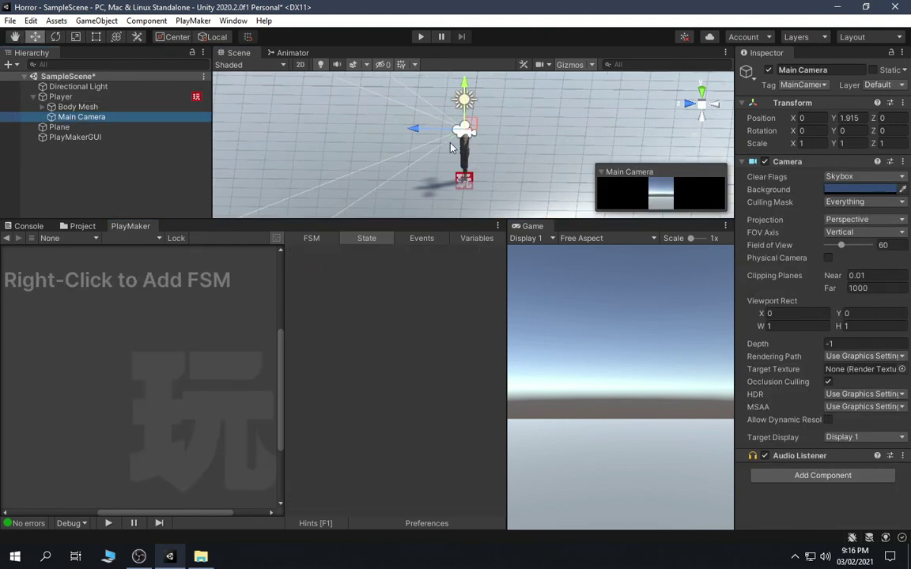
pyautogui.click(56, 37)
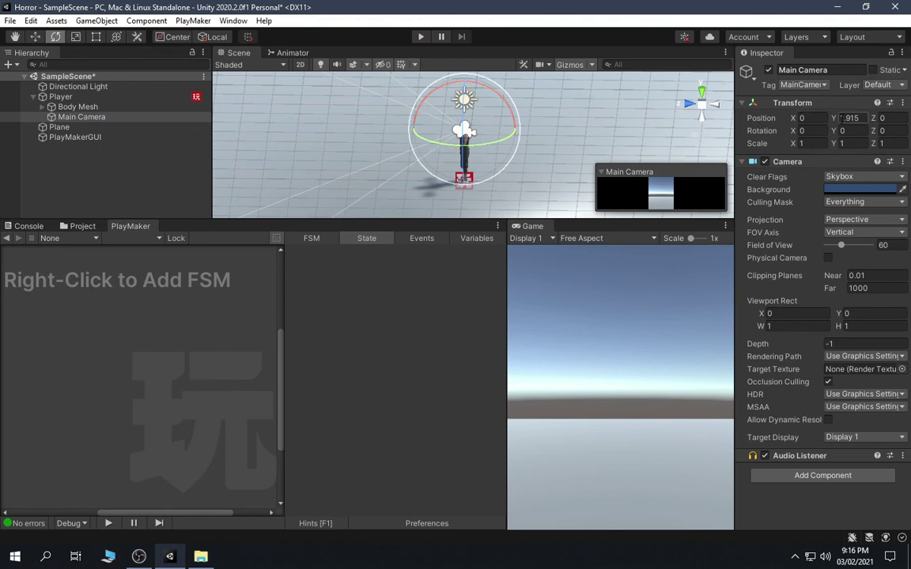
pyautogui.moveTo(835, 133); pyautogui.dragTo(653, 350)
pyautogui.hotkey('ctrl', 'z')
# - Set Sensitivity Y to 6 in the Player's first Mouse Look action and collapse that action
pyautogui.click(66, 97)
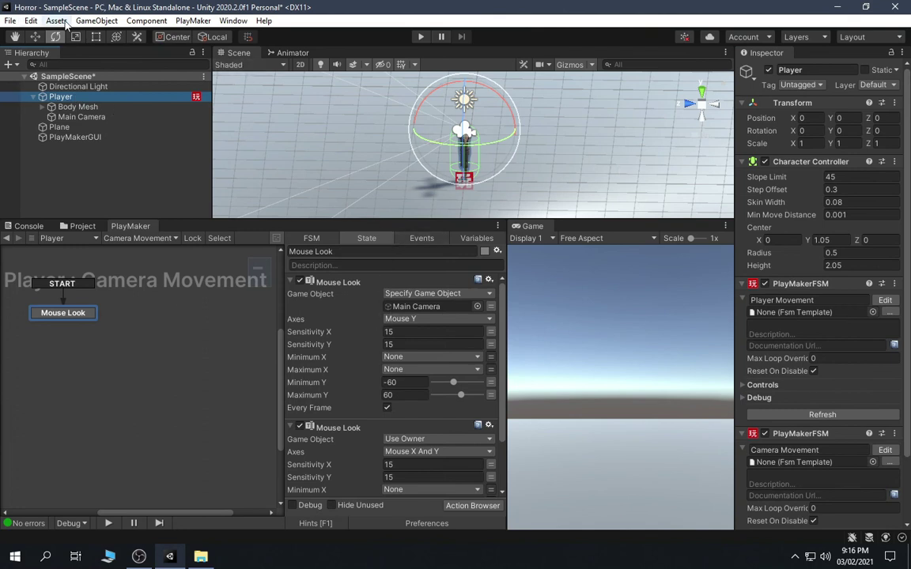
pyautogui.click(423, 345)
pyautogui.write('0')
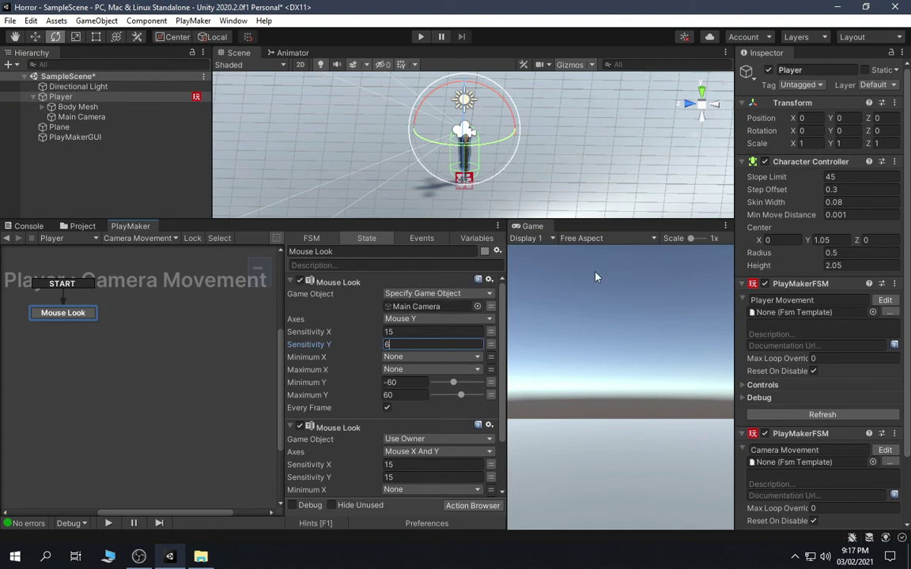
pyautogui.click(168, 192)
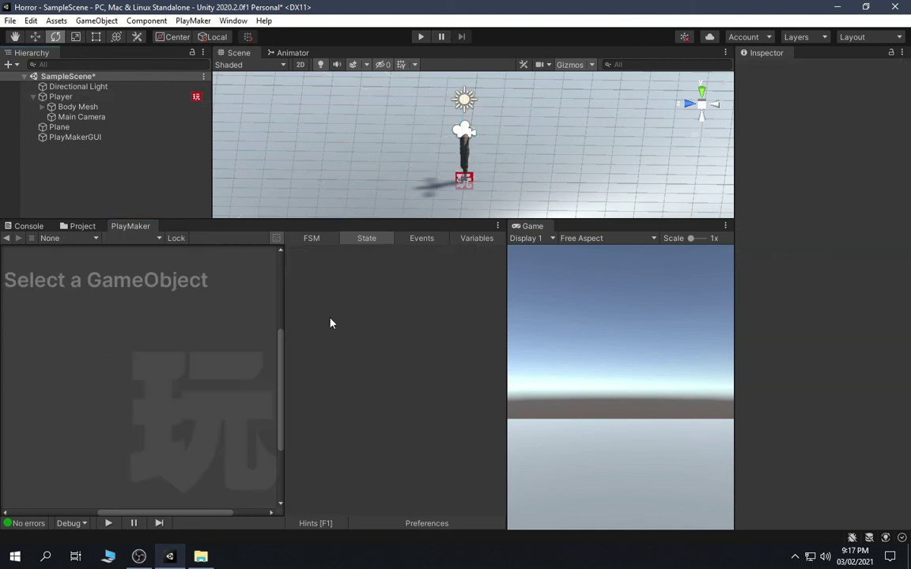
pyautogui.click(60, 97)
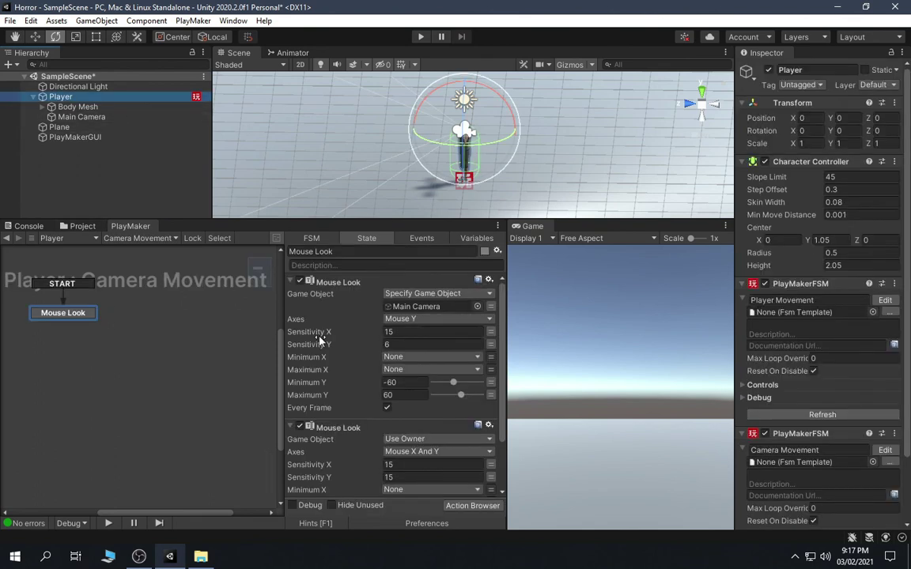
pyautogui.click(290, 282)
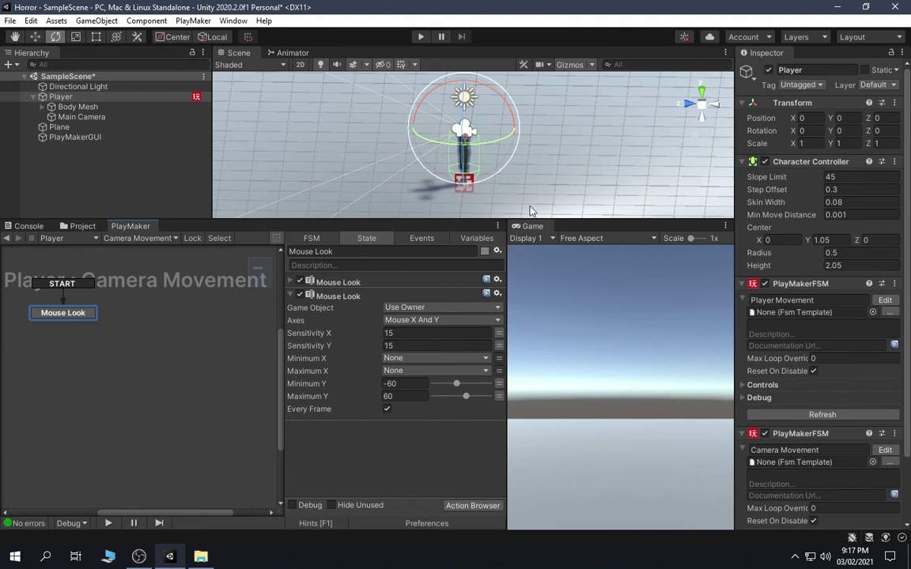
# - Try turning the Player about its vertical axis and tilting the Main Camera about X, undoing the rotations
pyautogui.keyDown('alt'); pyautogui.moveTo(521, 152); pyautogui.dragTo(445, 209); pyautogui.keyUp('alt')
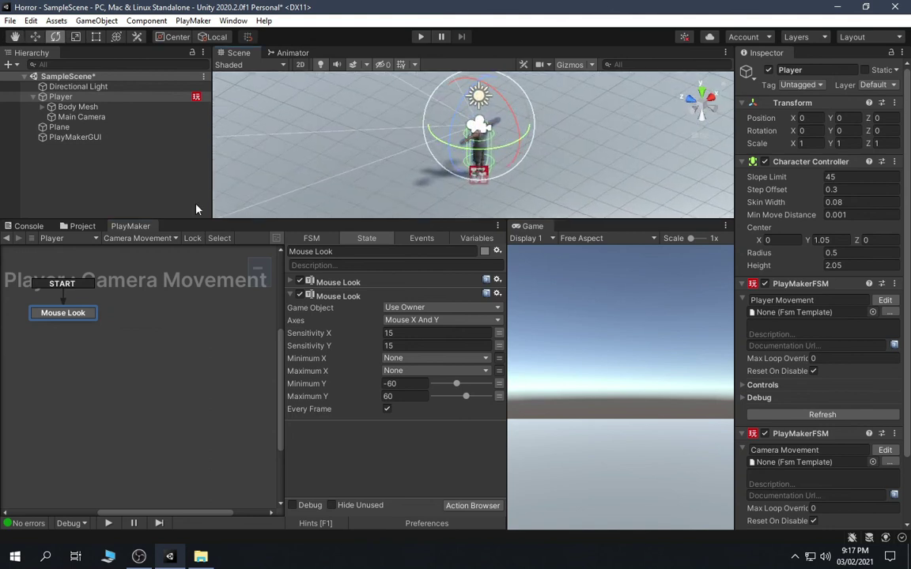
pyautogui.keyDown('alt'); pyautogui.moveTo(371, 158); pyautogui.dragTo(397, 155); pyautogui.keyUp('alt')
pyautogui.click(76, 97)
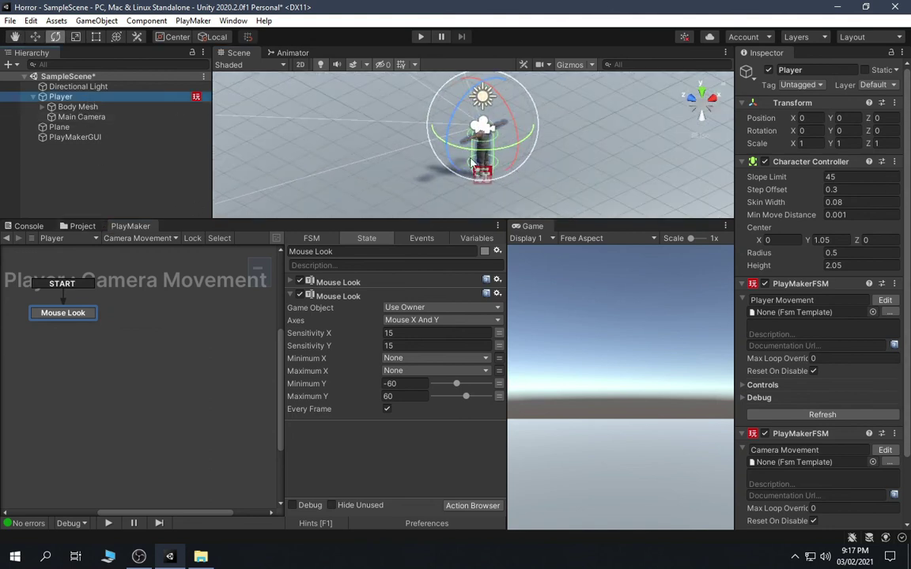
pyautogui.moveTo(489, 157); pyautogui.dragTo(395, 136)
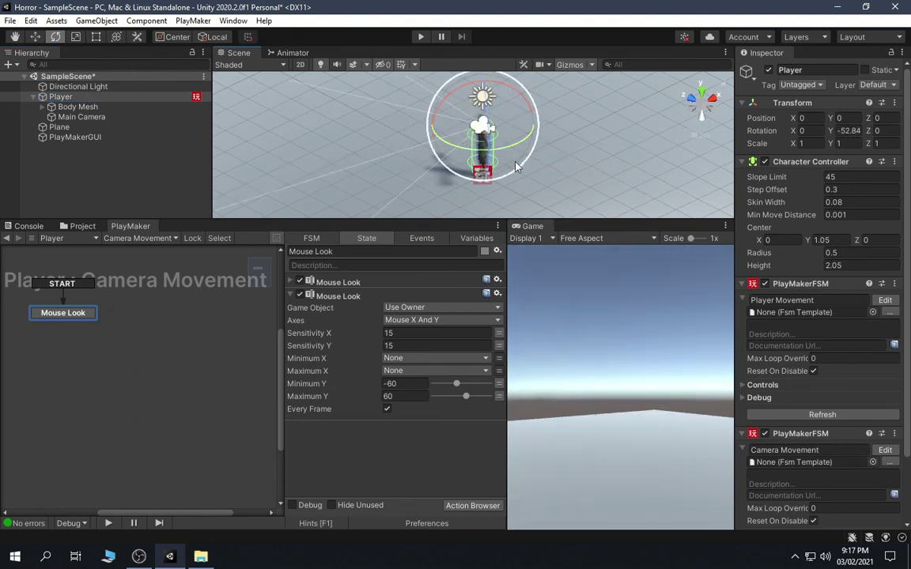
pyautogui.hotkey('ctrl', 'z')
pyautogui.click(91, 116)
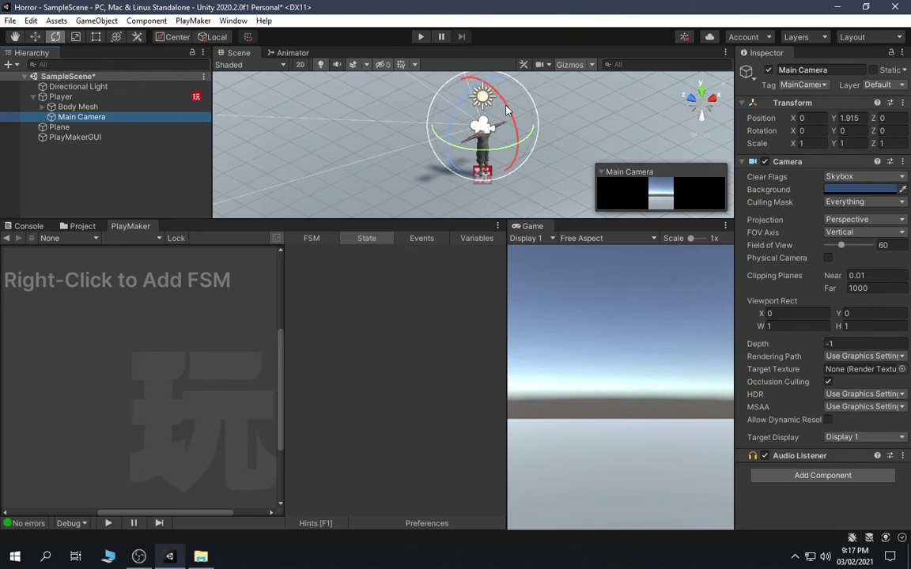
pyautogui.moveTo(510, 119)
pyautogui.mouseDown()
pyautogui.moveTo(521, 167)
pyautogui.moveTo(509, 67)
pyautogui.moveTo(513, 128)
pyautogui.mouseUp()
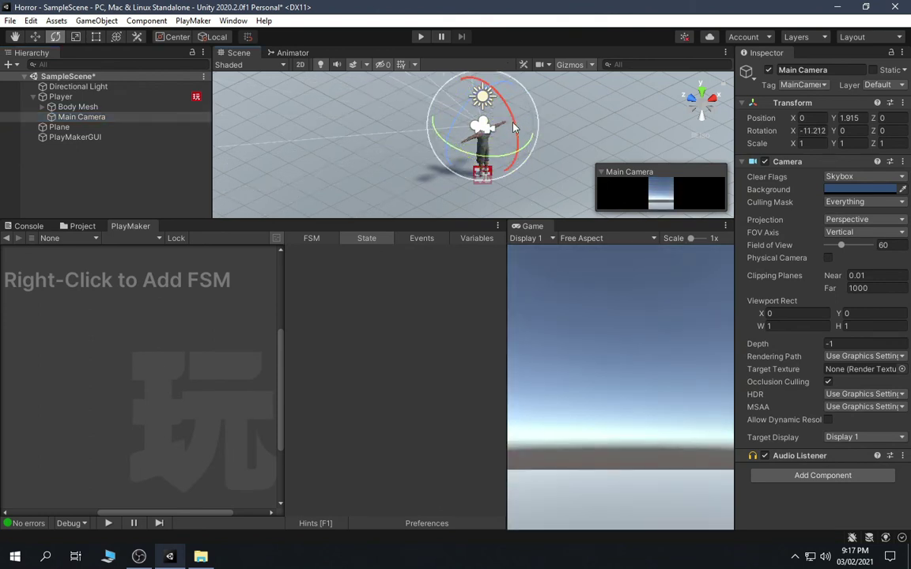
# - Set the axes of the Player's second Mouse Look action to Mouse X, keeping the owner as its game object
pyautogui.click(79, 96)
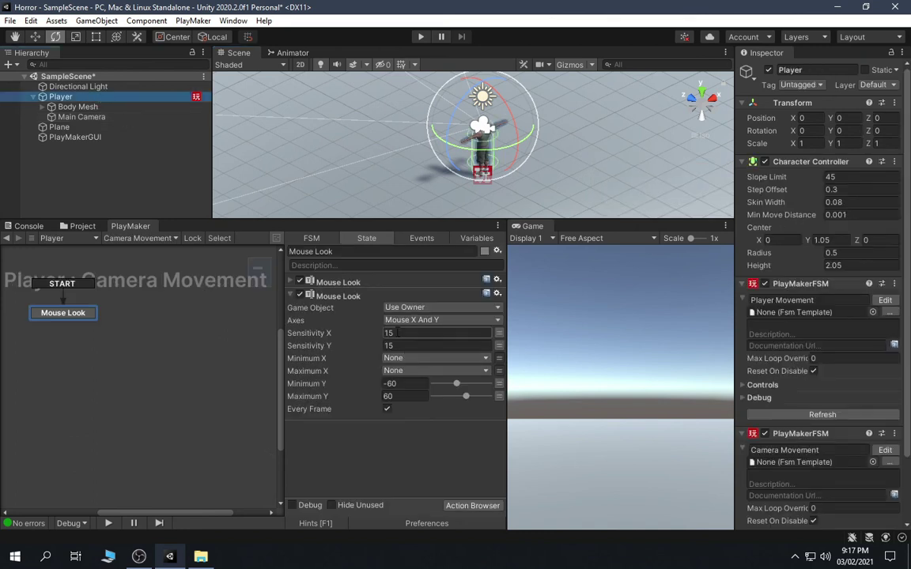
pyautogui.click(427, 319)
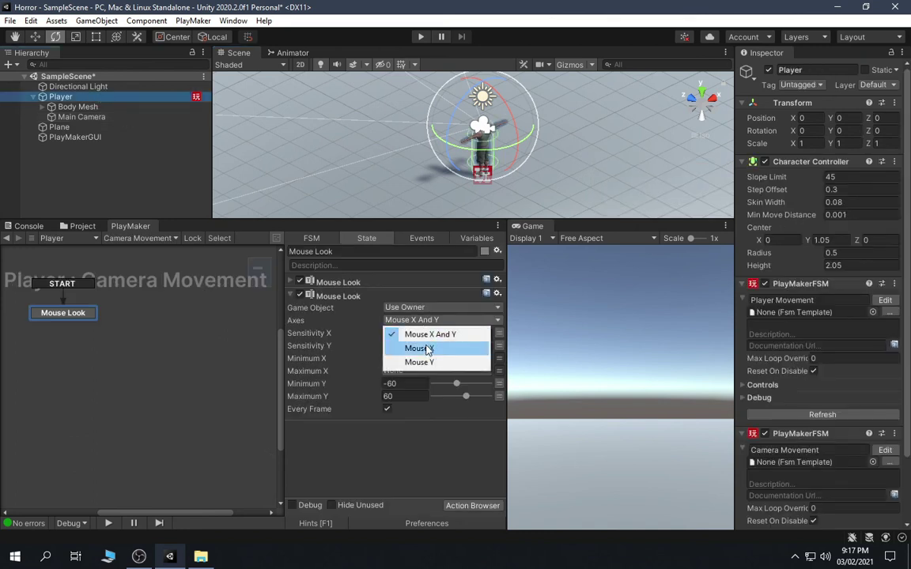
pyautogui.click(427, 349)
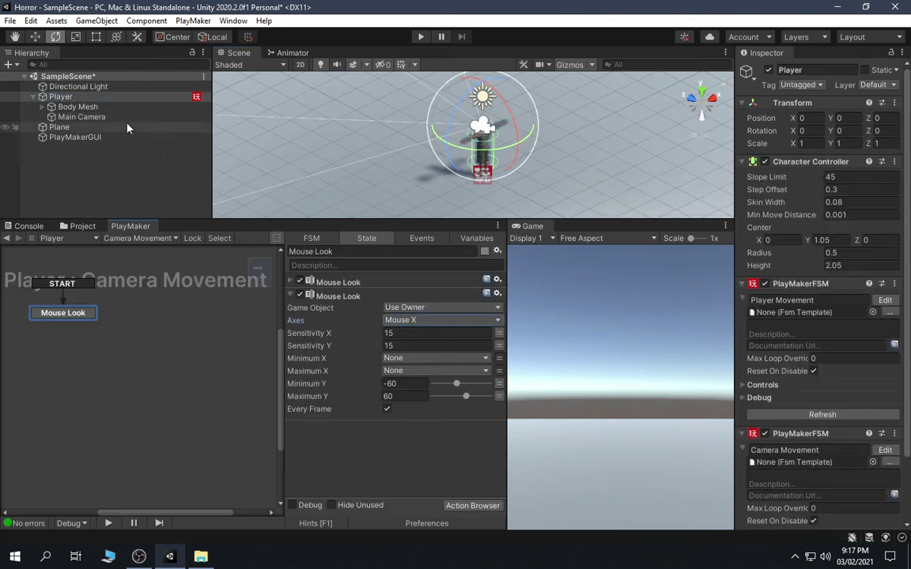
# - Try turning the Player slightly about its Y axis, and undo that rotation
pyautogui.click(79, 97)
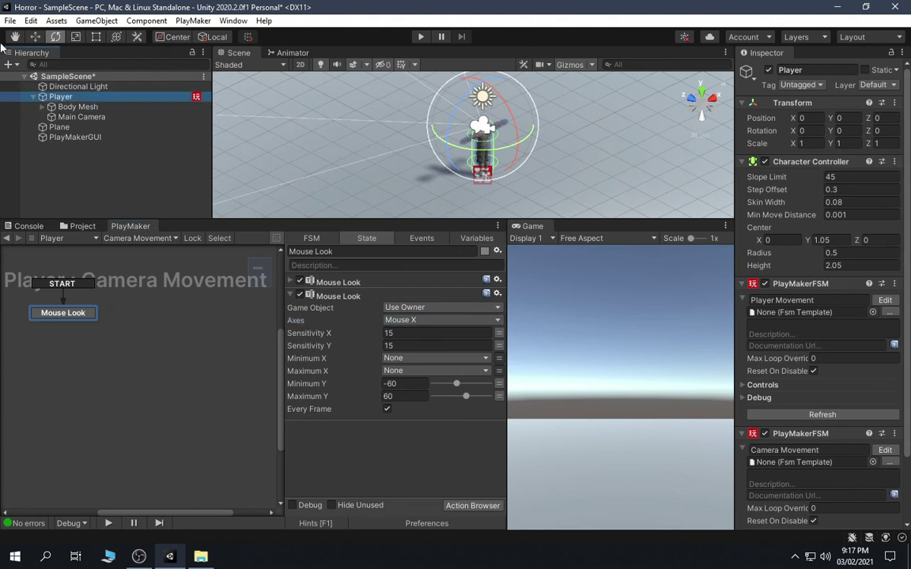
pyautogui.moveTo(499, 144); pyautogui.dragTo(529, 158)
pyautogui.hotkey('ctrl', 'z')
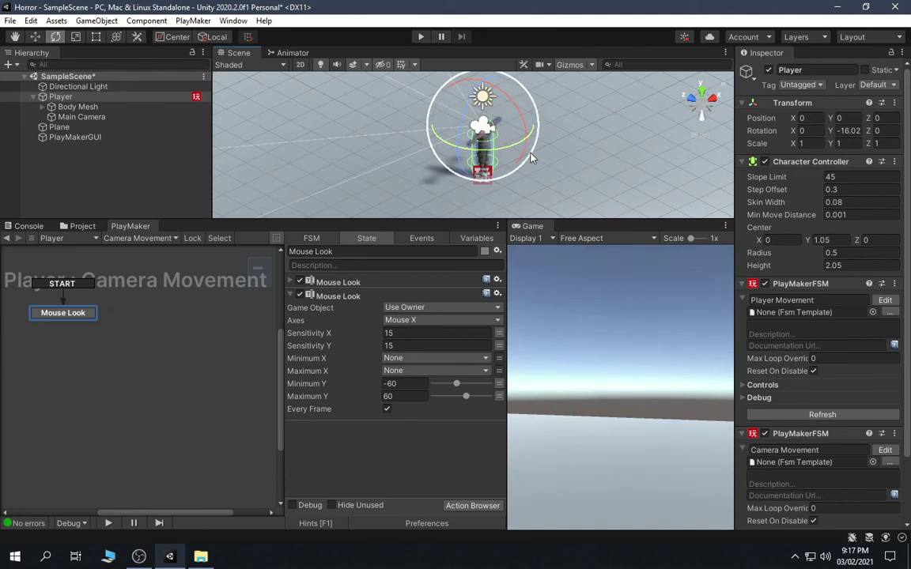
# - Set Sensitivity X to 6 in the second Mouse Look action, play-test the mouse look and stop Play mode
pyautogui.click(415, 336)
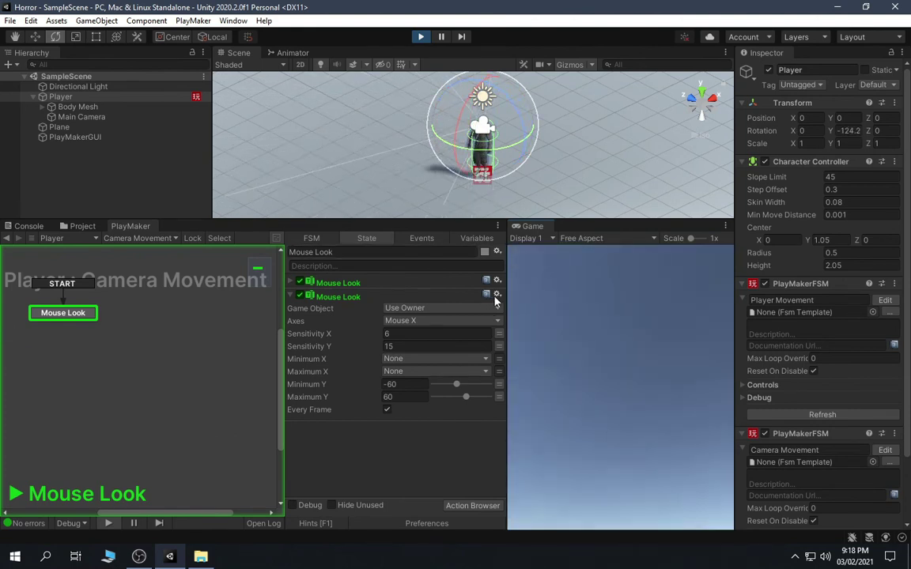
pyautogui.click(420, 36)
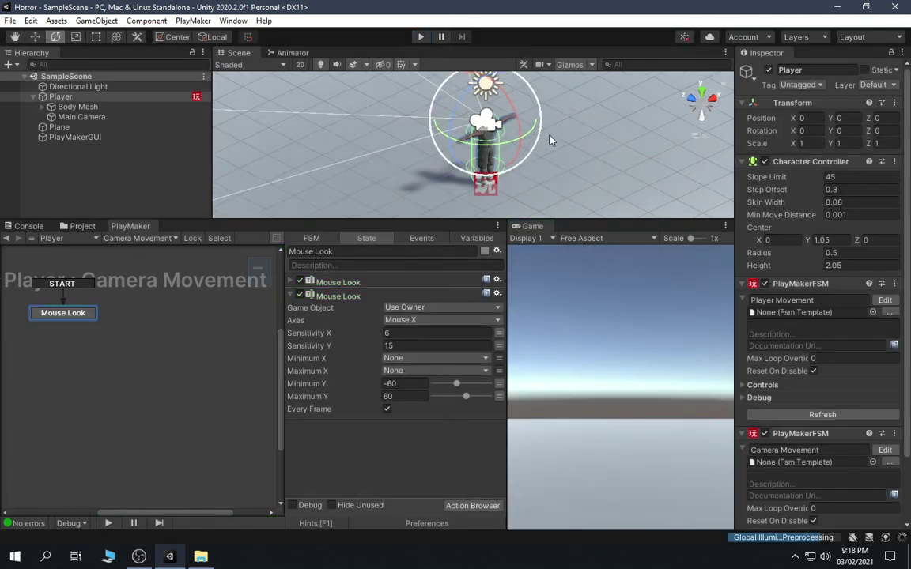
# - Move the Main Camera forward in front of the character's head to a Z position of about 0.184
pyautogui.keyDown('alt'); pyautogui.moveTo(551, 140); pyautogui.dragTo(585, 158); pyautogui.keyUp('alt')
pyautogui.click(717, 106)
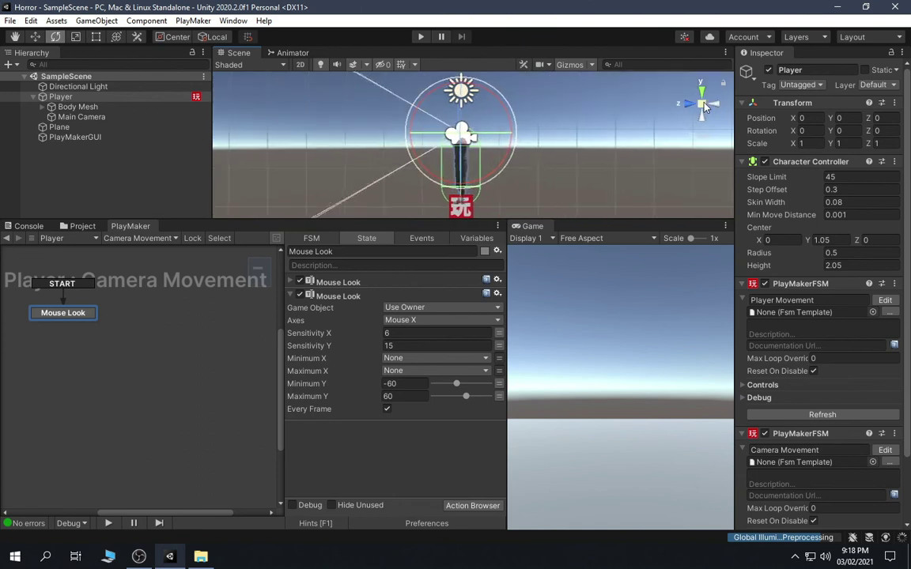
pyautogui.scroll(5, 585, 137)
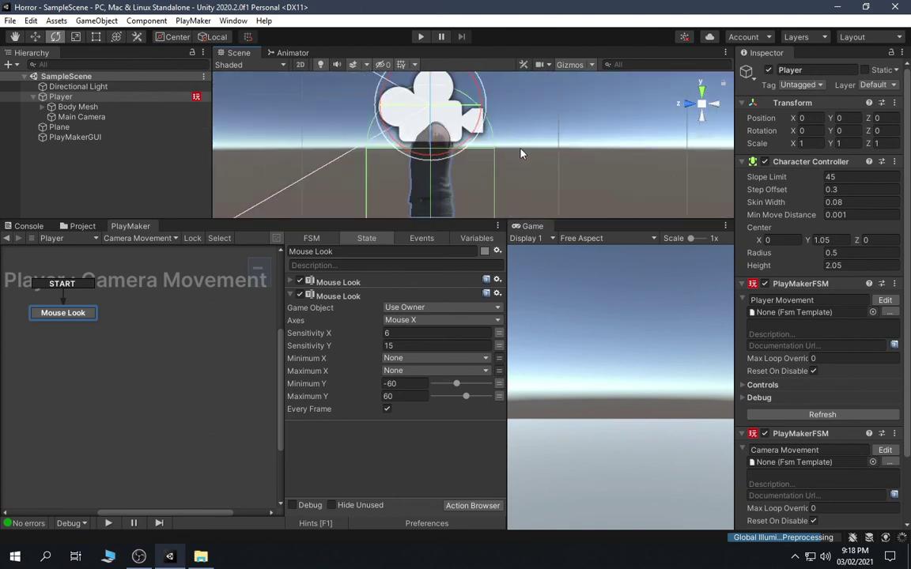
pyautogui.scroll(1, 554, 176)
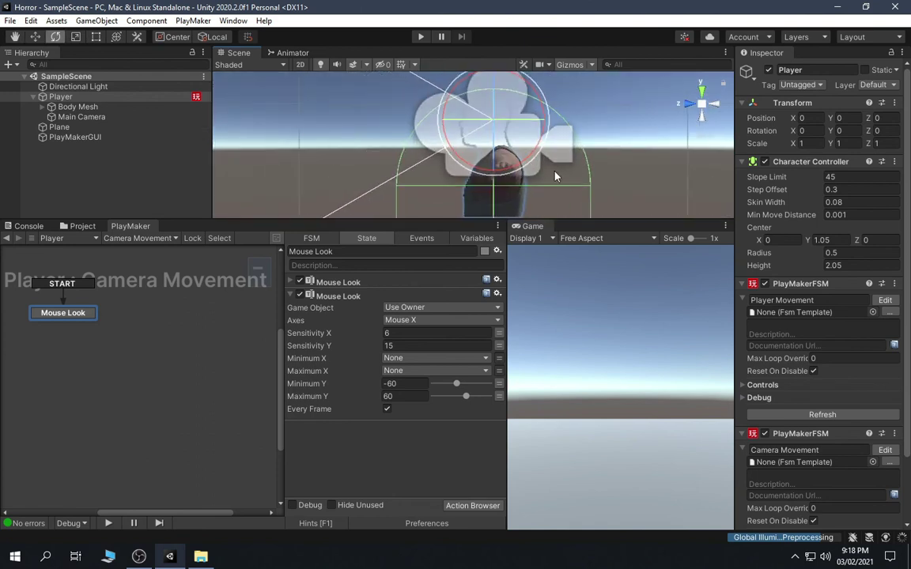
pyautogui.click(74, 117)
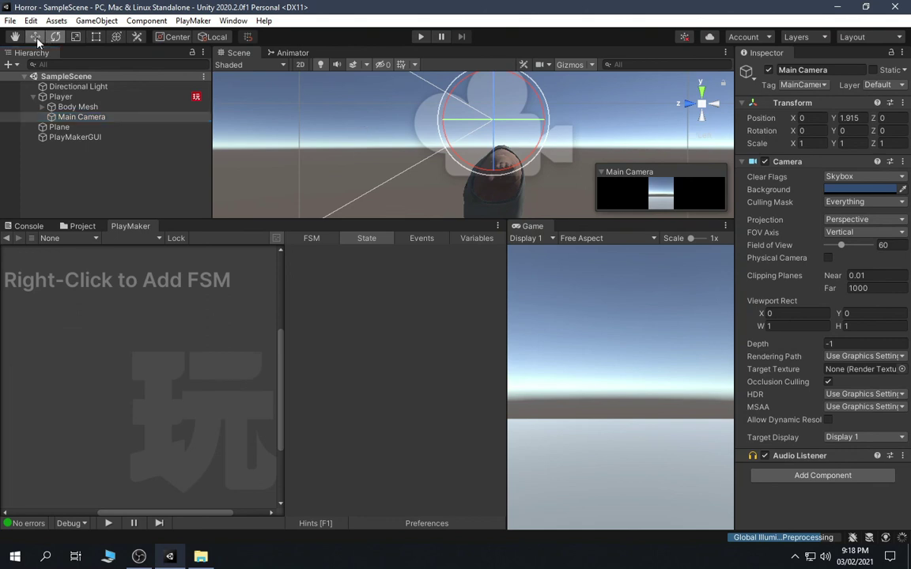
pyautogui.moveTo(459, 120); pyautogui.dragTo(408, 126)
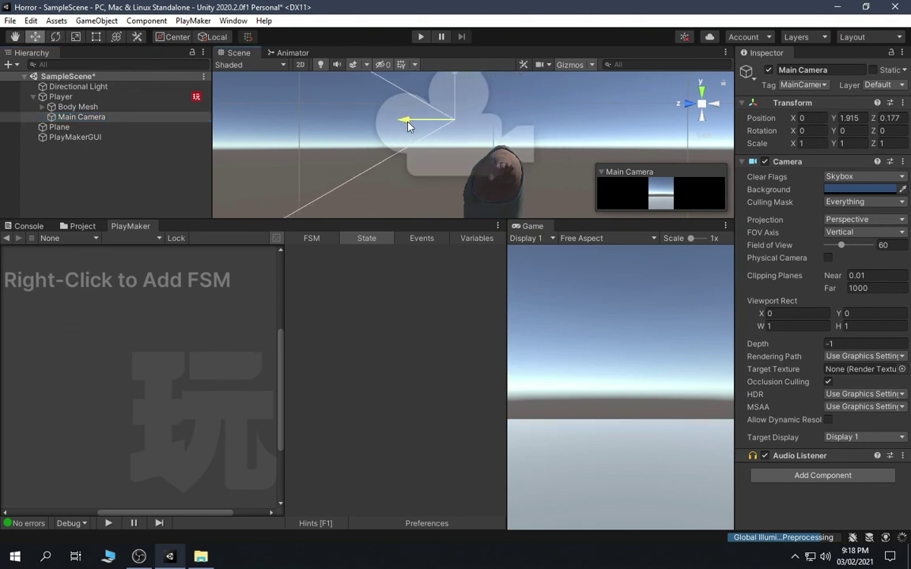
pyautogui.keyDown('ctrl'); pyautogui.click(66, 107); pyautogui.keyUp('ctrl')
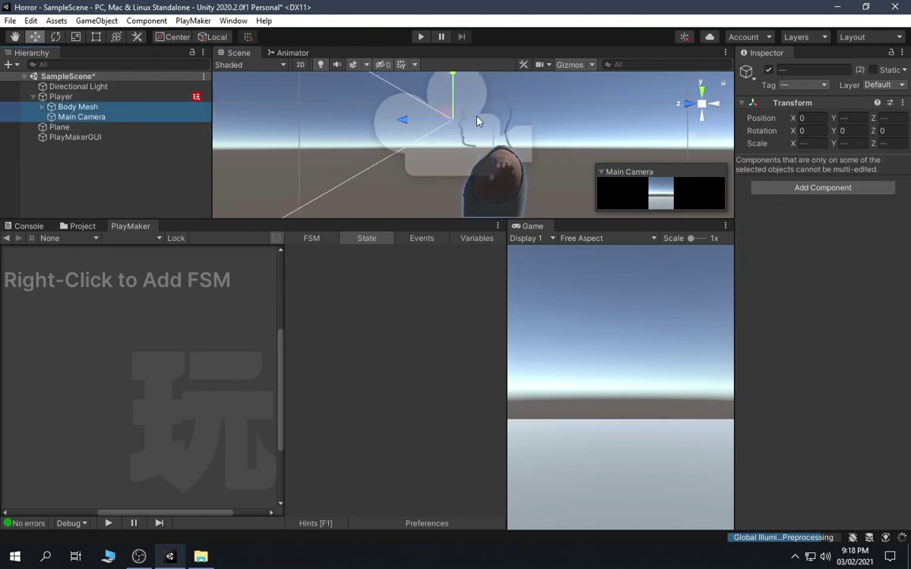
pyautogui.click(71, 121)
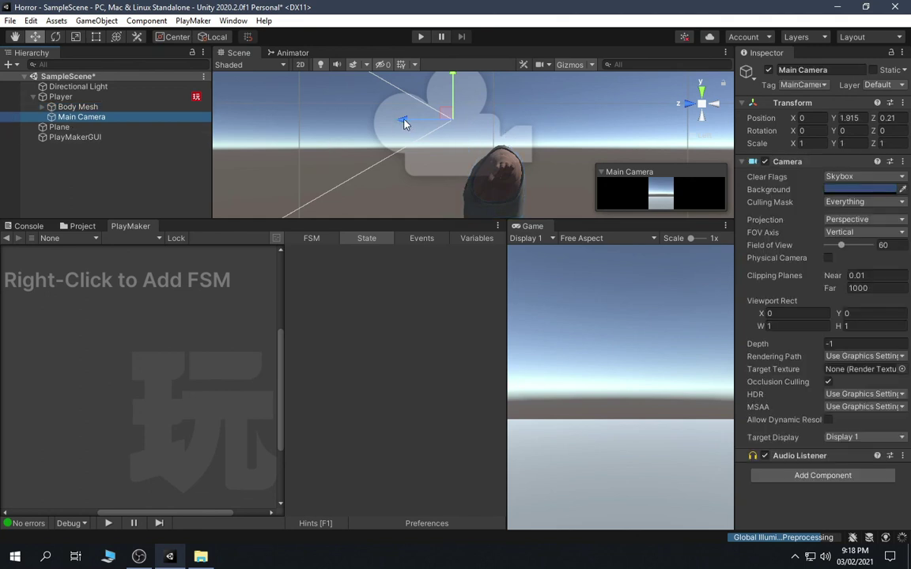
pyautogui.keyDown('ctrl'); pyautogui.click(73, 111); pyautogui.keyUp('ctrl')
pyautogui.click(74, 120)
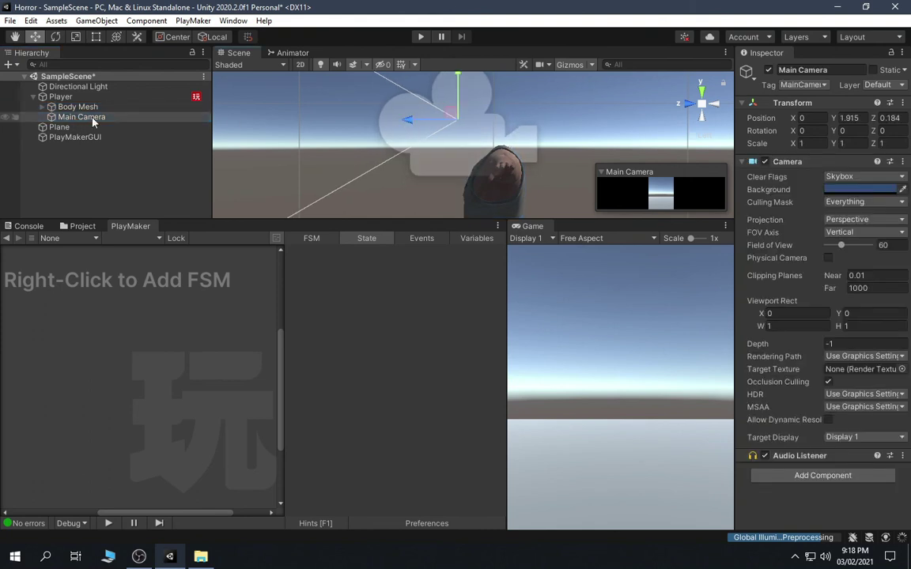
# - Lower the Main Camera to a Y position of about 1.859 and start Play mode to check the view of the body
pyautogui.keyDown('shift'); pyautogui.click(93, 116); pyautogui.keyUp('shift')
pyautogui.click(92, 118)
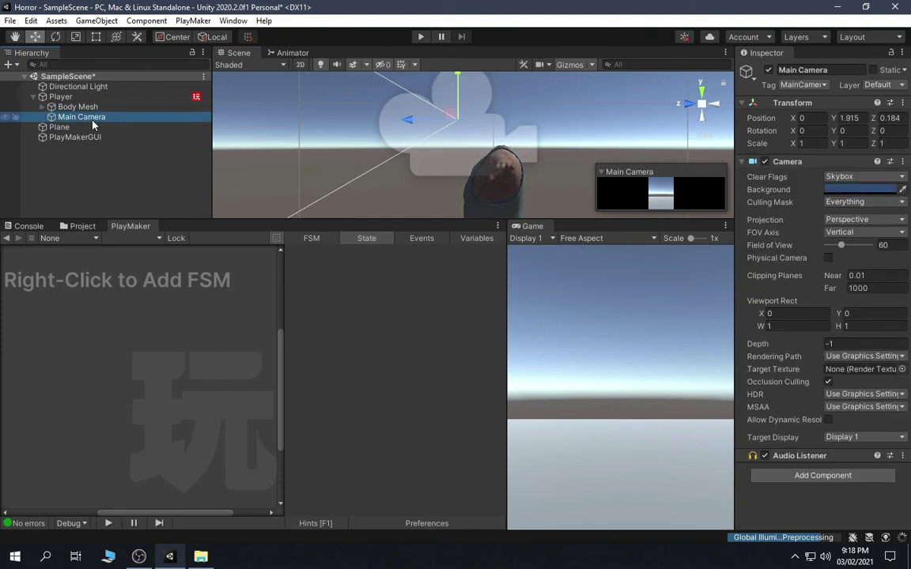
pyautogui.click(456, 91)
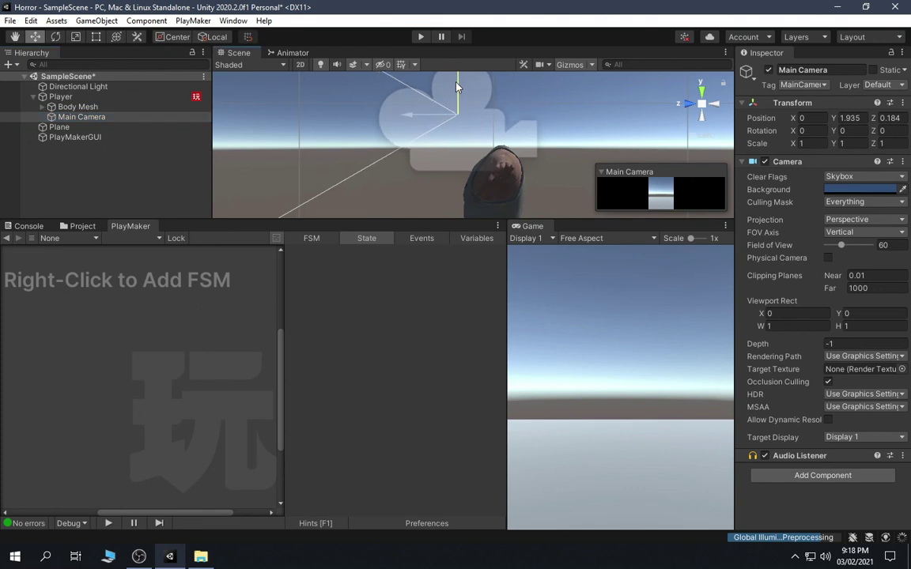
pyautogui.moveTo(456, 89); pyautogui.dragTo(439, 79)
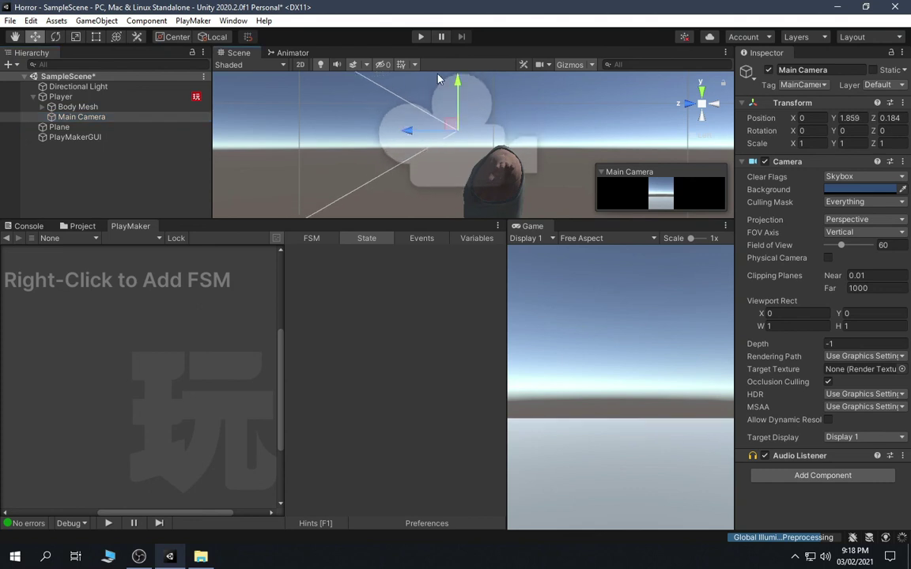
pyautogui.click(422, 37)
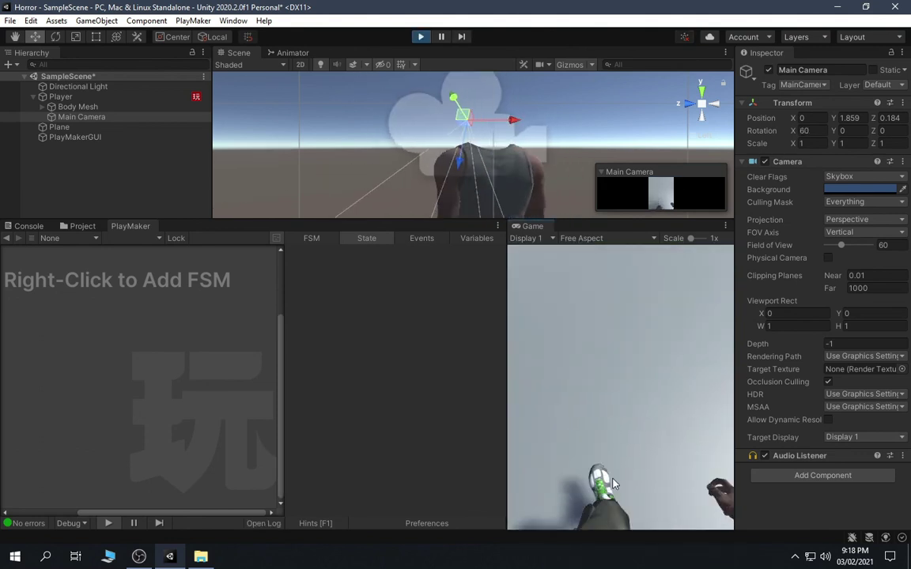
# - Play-test sideways and forward movement with the camera looking down at the body, and stop Play mode
pyautogui.press('a')
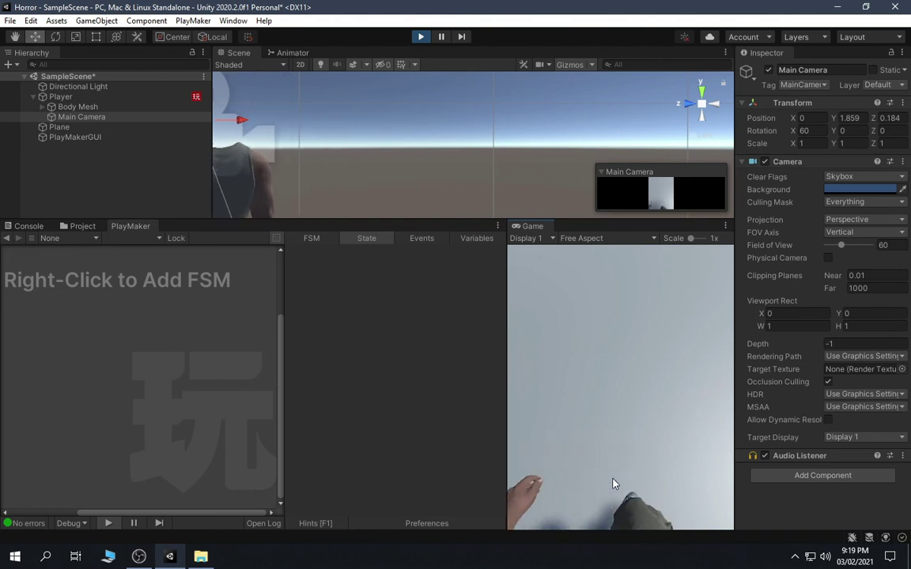
pyautogui.press('a')
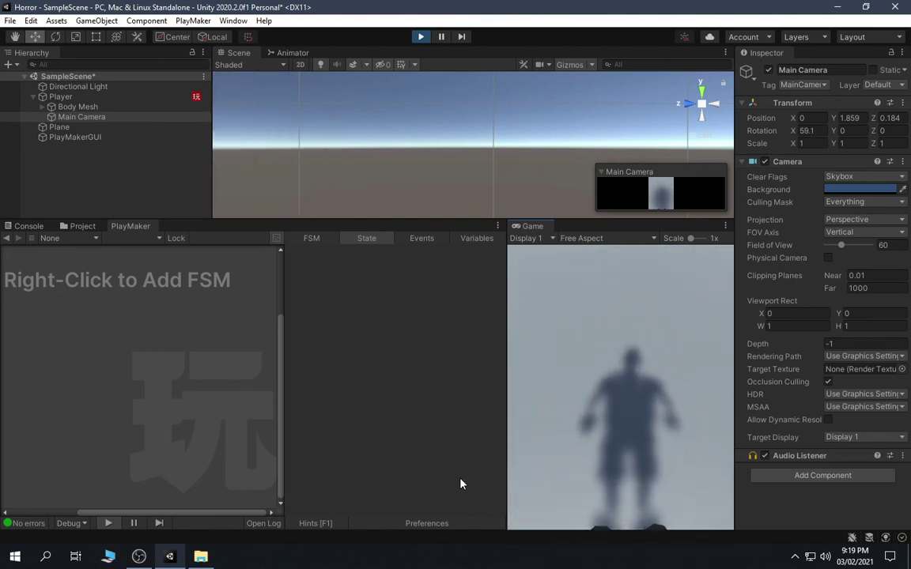
pyautogui.press('w')
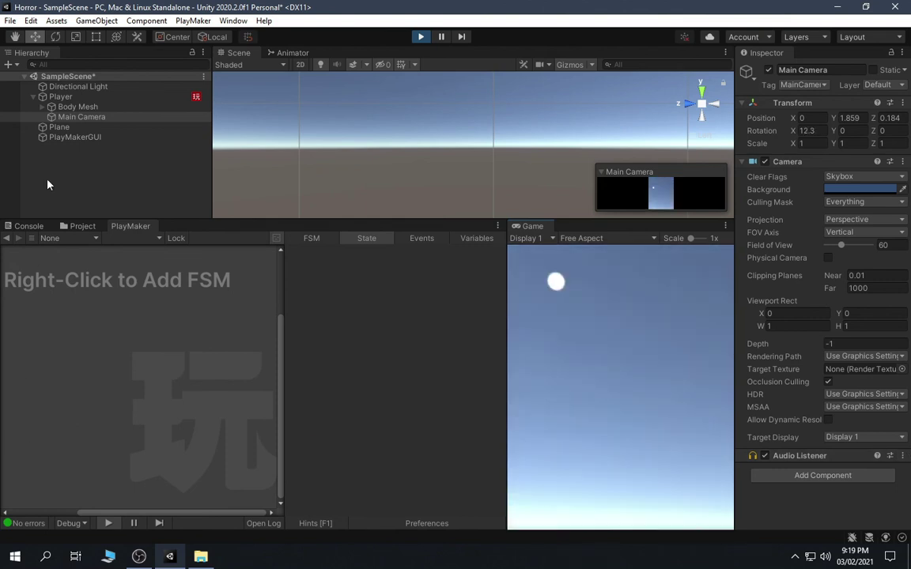
pyautogui.click(420, 36)
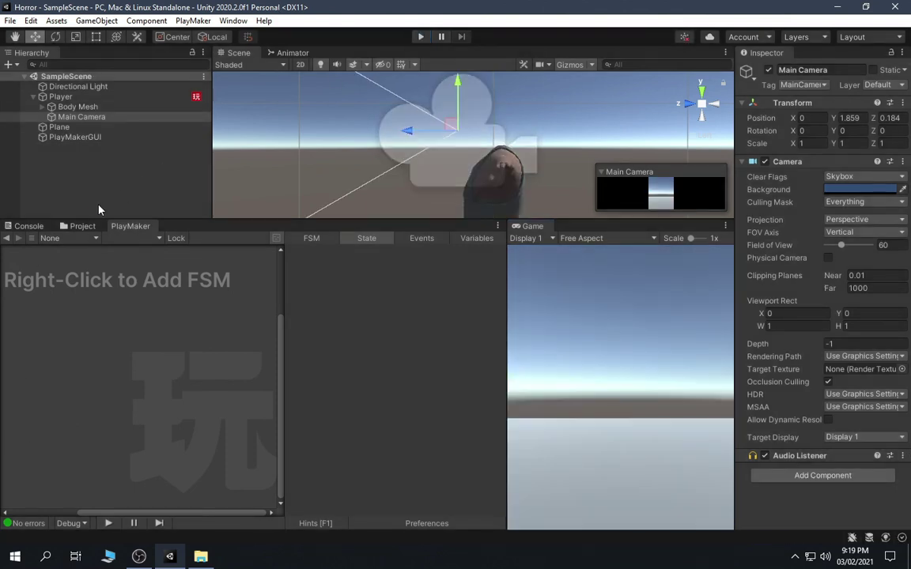
# - Collapse the Player hierarchy, enlarge the Scene view area and dock the Game view alongside the Scene and Animator views
pyautogui.click(34, 97)
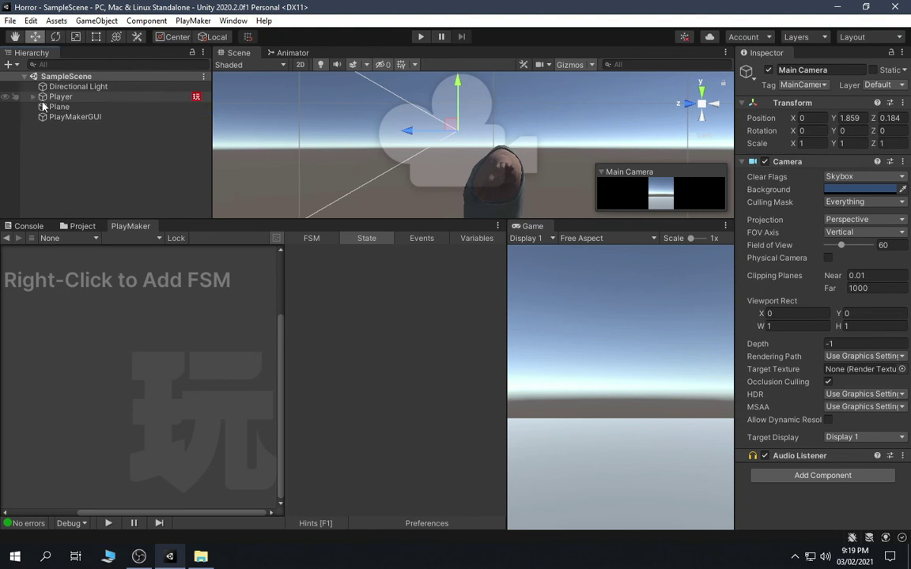
pyautogui.click(136, 195)
pyautogui.moveTo(250, 226); pyautogui.dragTo(252, 365)
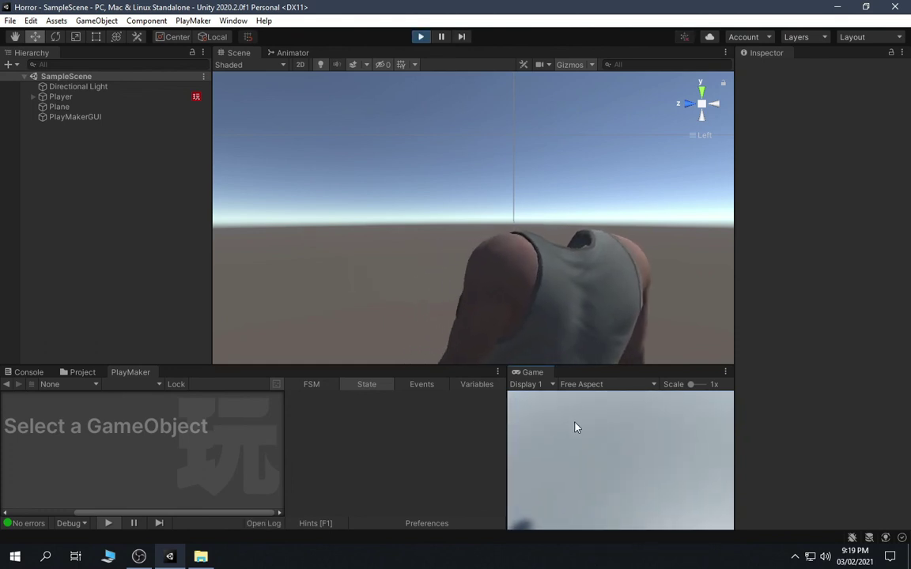
pyautogui.moveTo(533, 375); pyautogui.dragTo(237, 53)
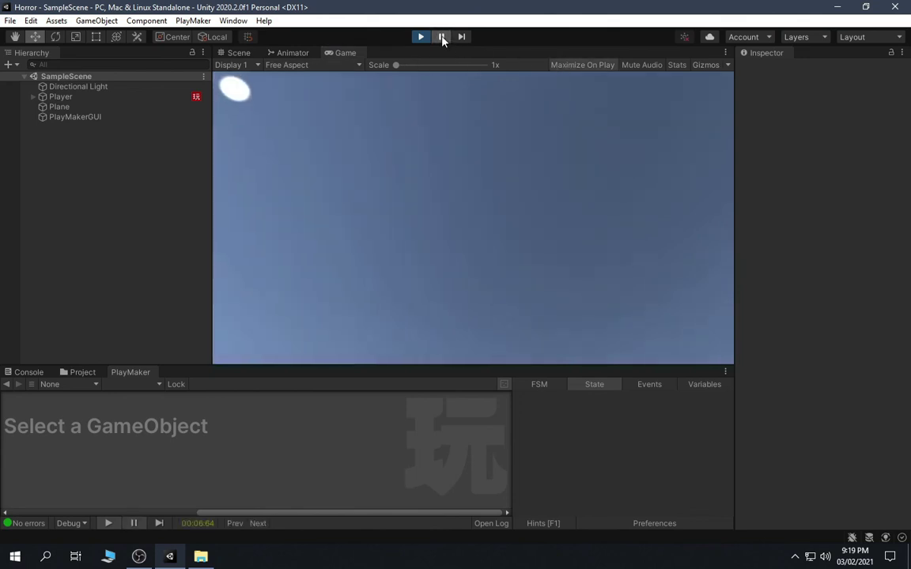
# - Check the running game in a maximized Game view and stop Play mode
pyautogui.hotkey('shift', 'space')
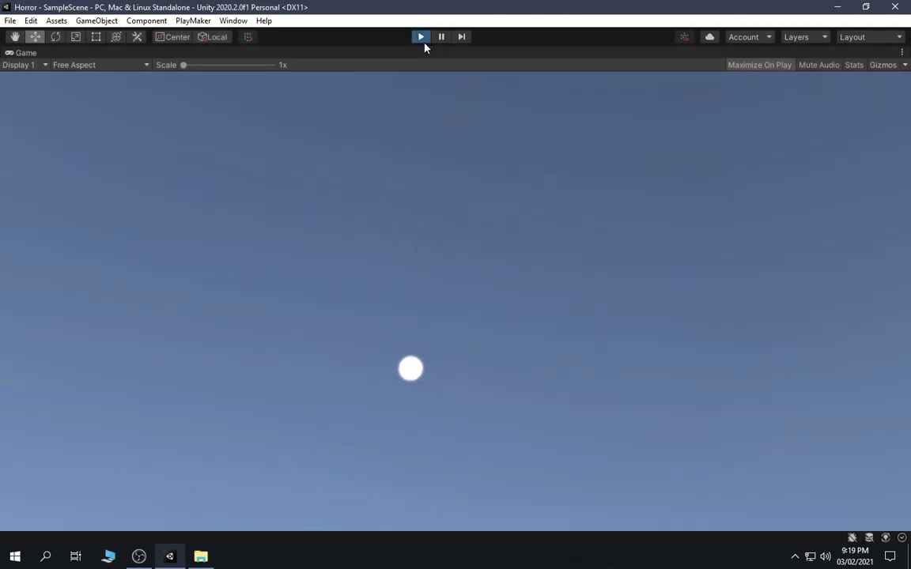
pyautogui.click(421, 40)
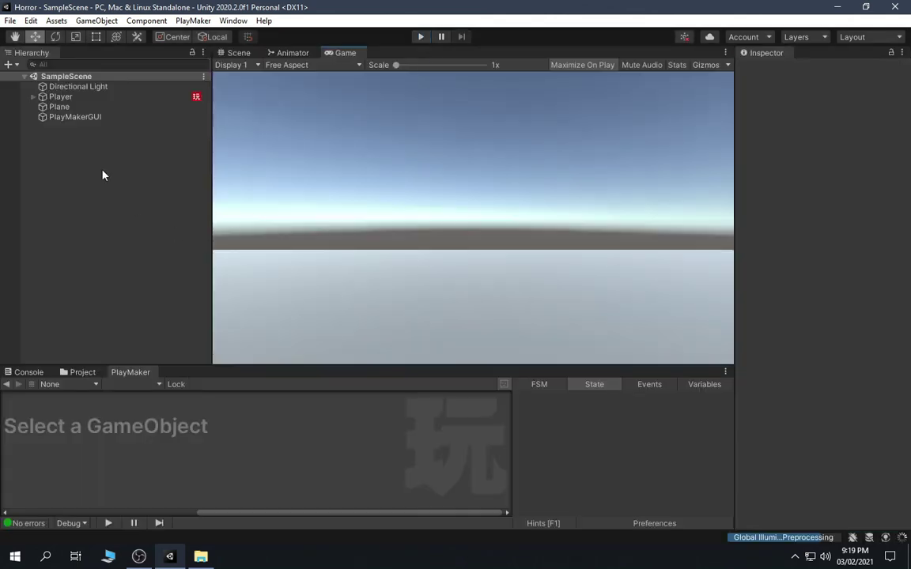
# - Add a Set Mouse Cursor action to the Mouse Look state of the Player's Camera Movement FSM and collapse the state's actions
pyautogui.click(57, 97)
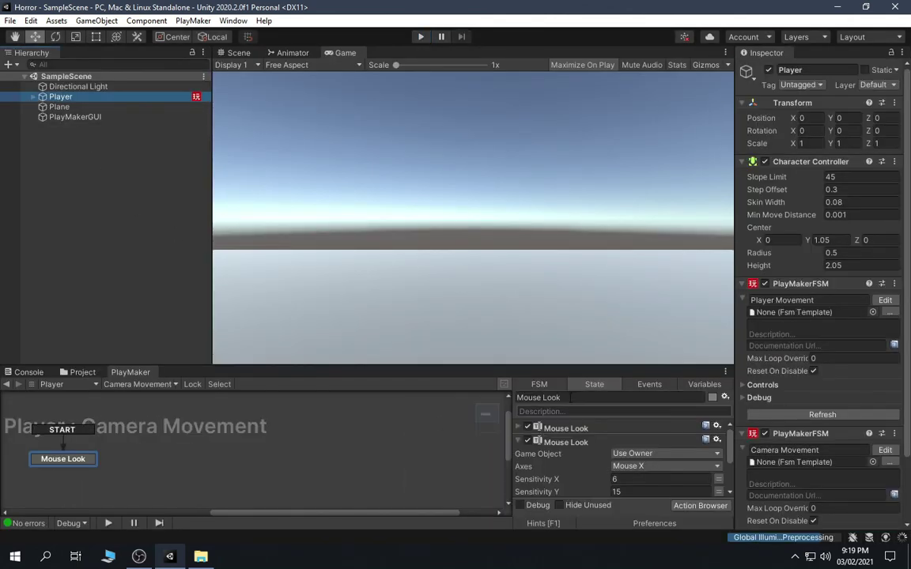
pyautogui.moveTo(563, 368); pyautogui.dragTo(563, 229)
pyautogui.click(518, 306)
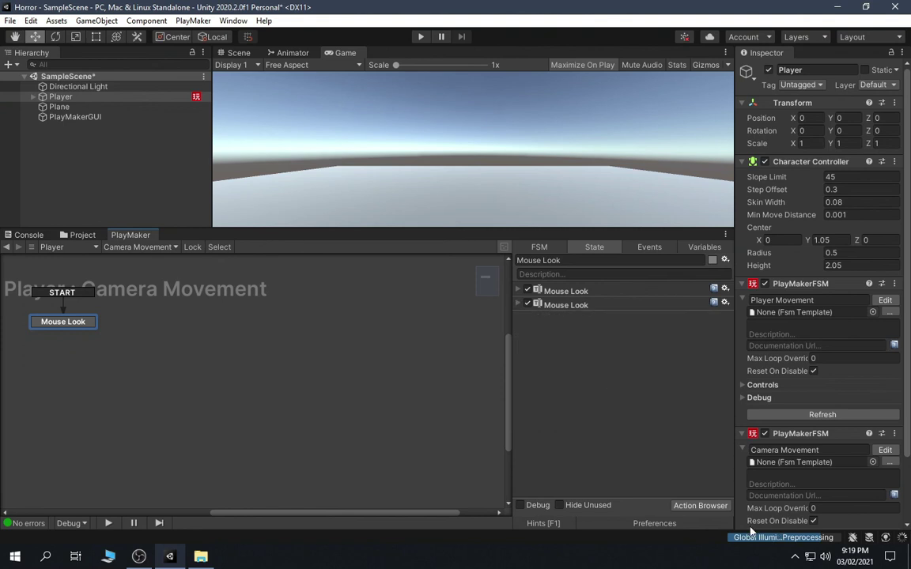
pyautogui.click(700, 506)
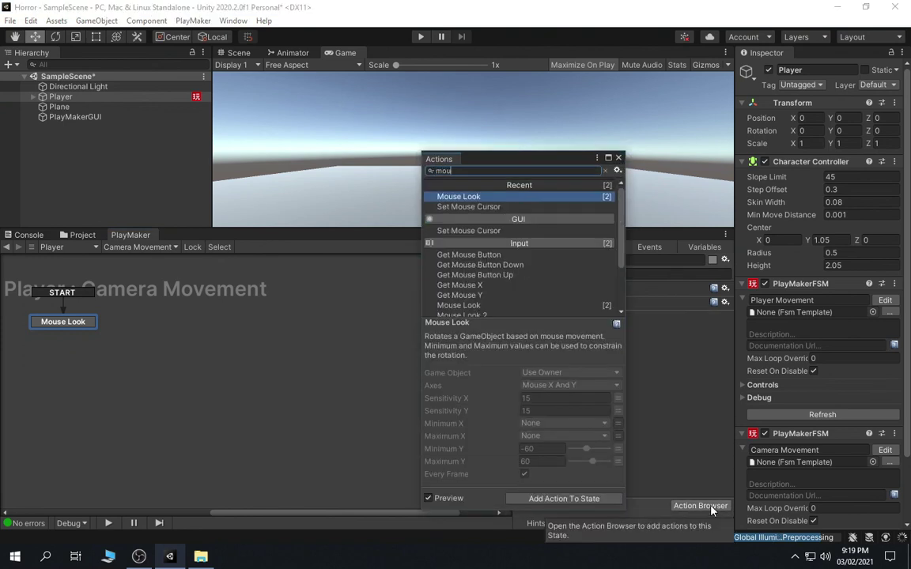
pyautogui.press('Down')
pyautogui.press('Return')
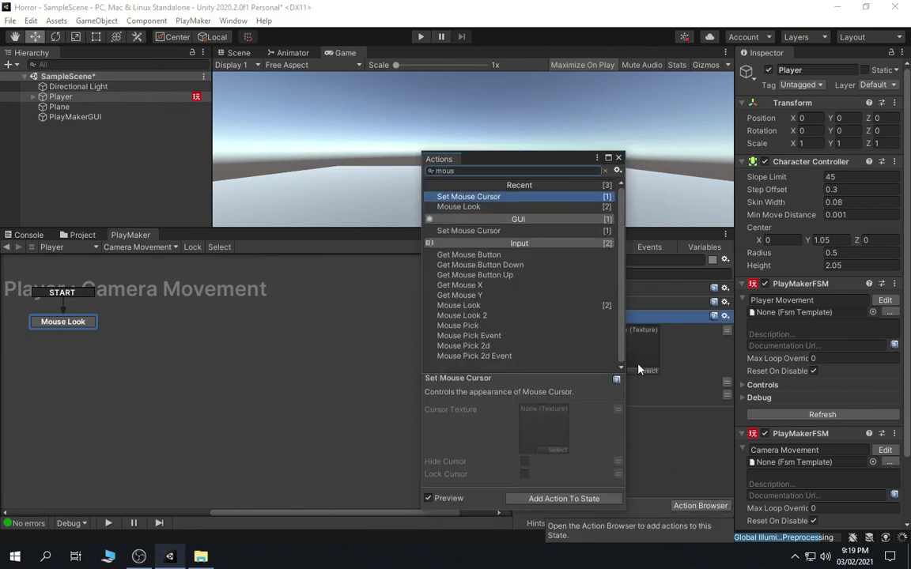
pyautogui.click(619, 159)
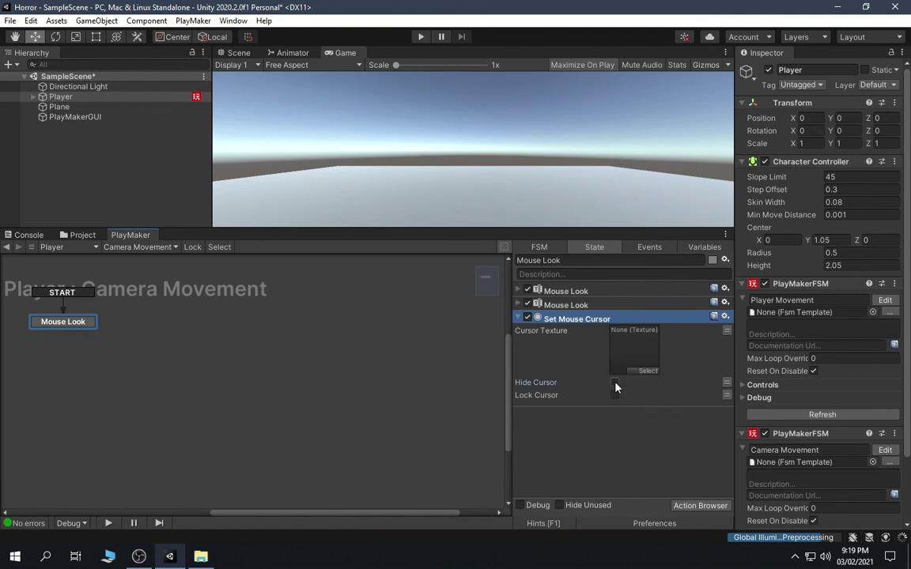
pyautogui.click(582, 431)
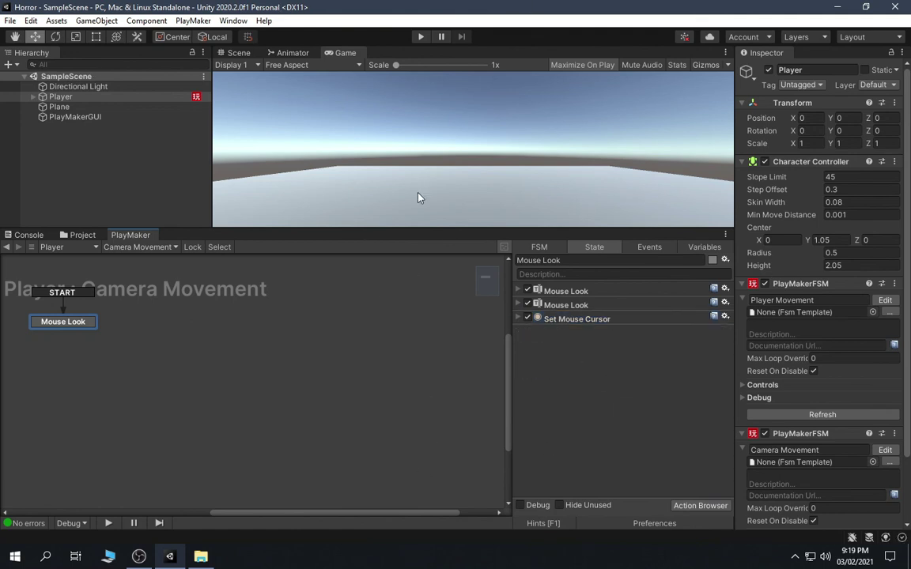
# - Enlarge the Game view area, play-test the player in a maximized view and stop Play mode
pyautogui.moveTo(450, 229); pyautogui.dragTo(453, 315)
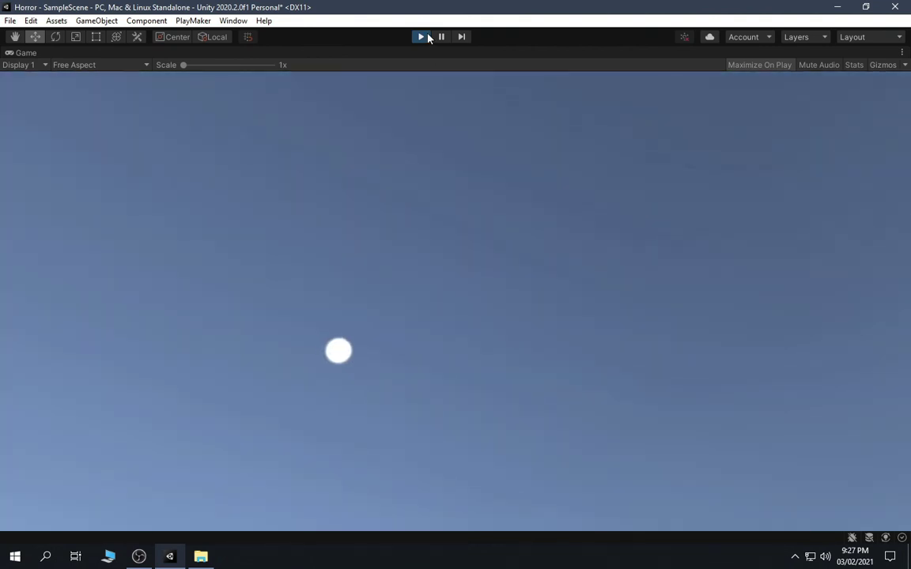
pyautogui.click(425, 37)
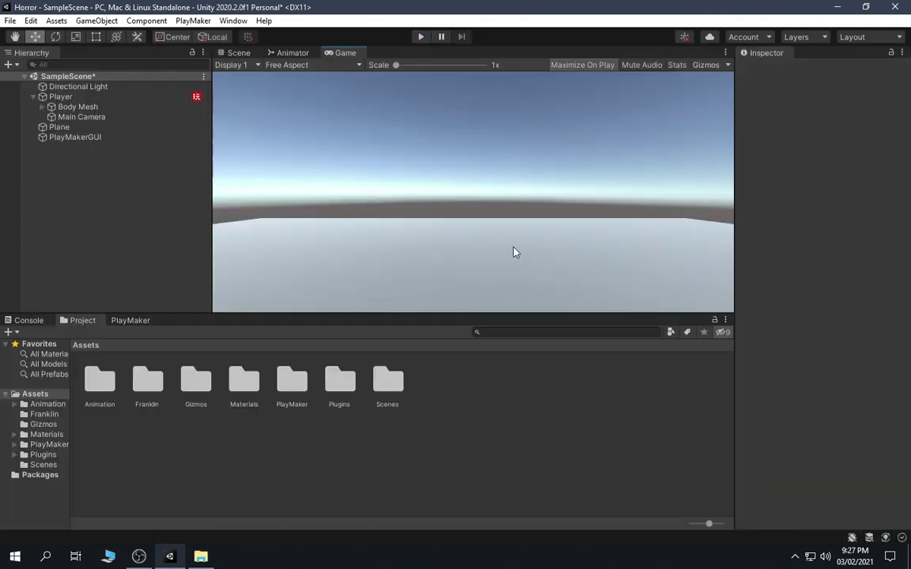